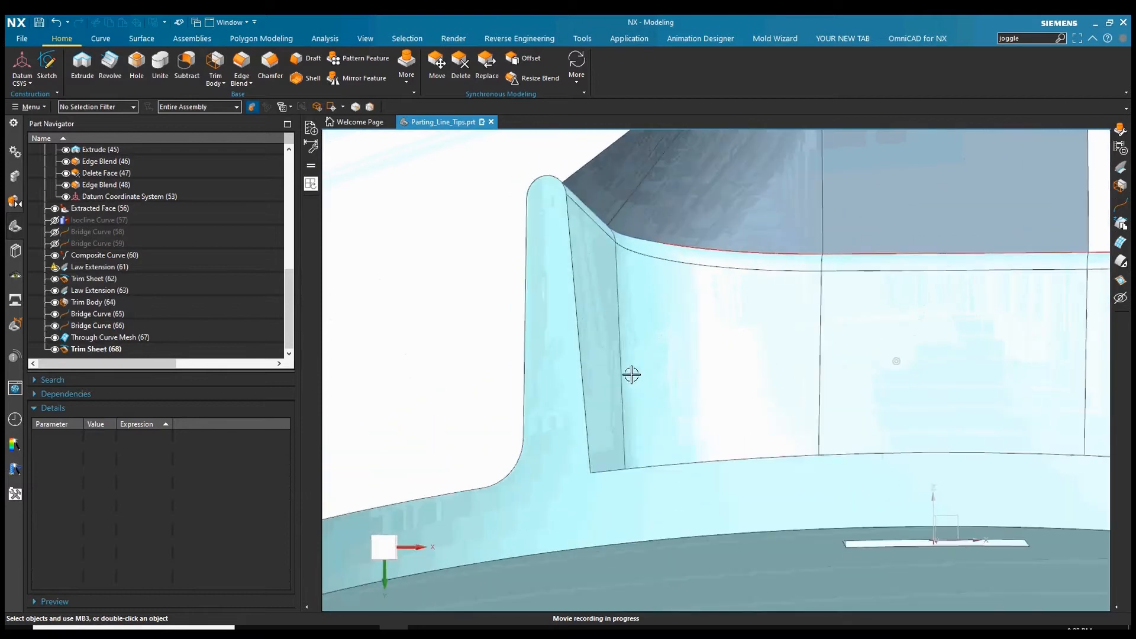
# Make the "Slot Feature and Draft" feature group the current feature and hide its sketch SKETCH_003
pyautogui.scroll(2, 686, 311)
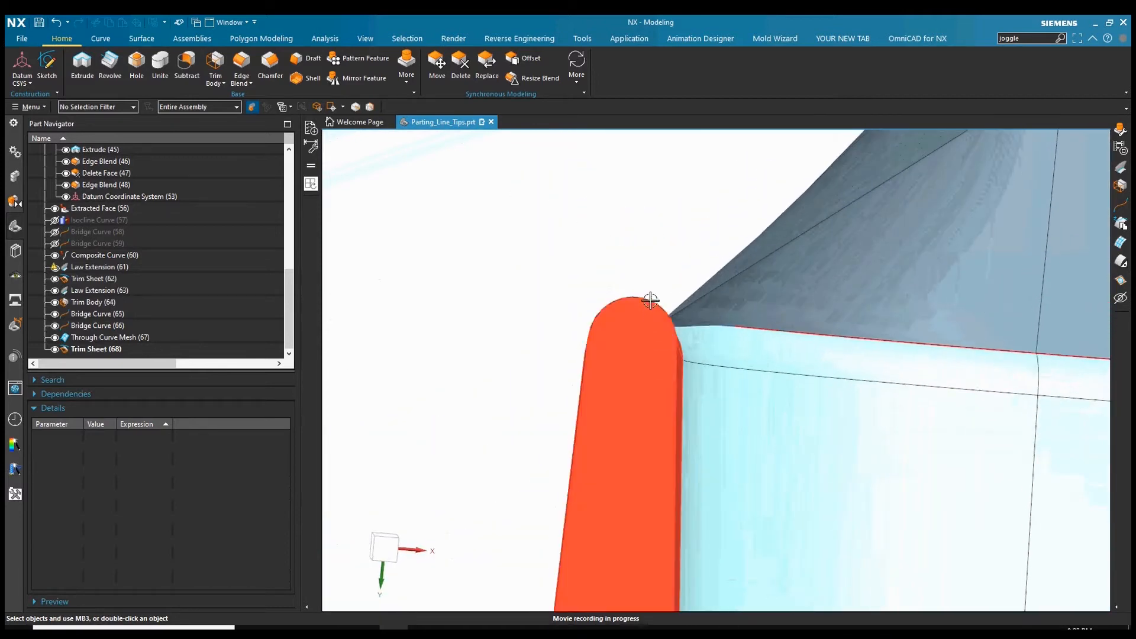
pyautogui.scroll(-4, 788, 230)
pyautogui.moveTo(788, 231); pyautogui.dragTo(791, 231, button='middle')
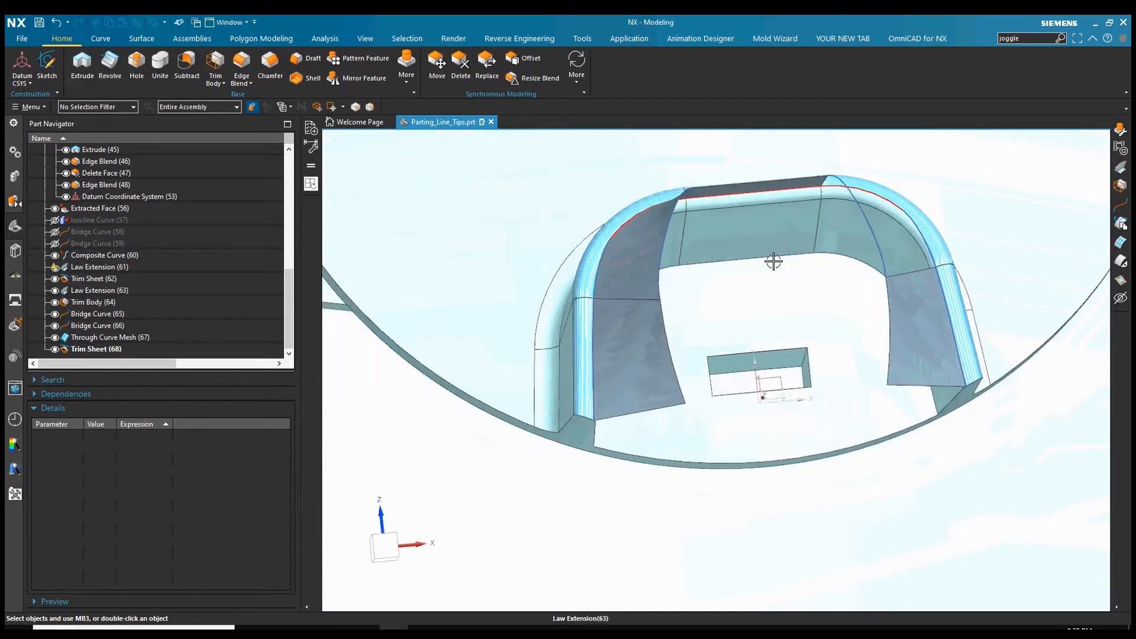
pyautogui.scroll(4, 154, 212)
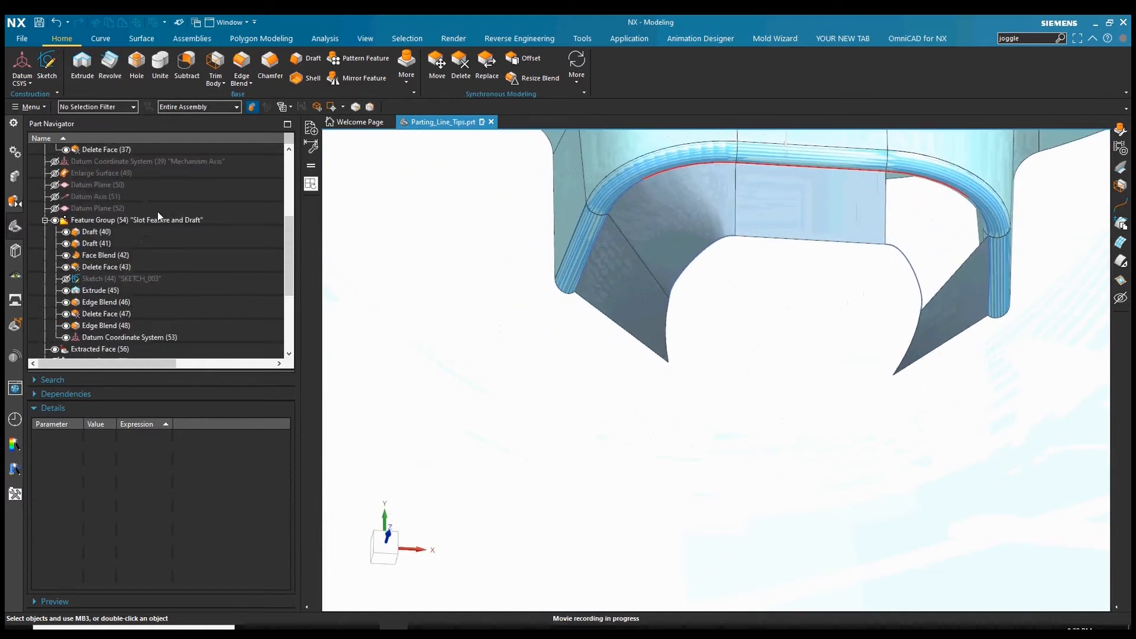
pyautogui.click(151, 222)
pyautogui.rightClick(152, 222)
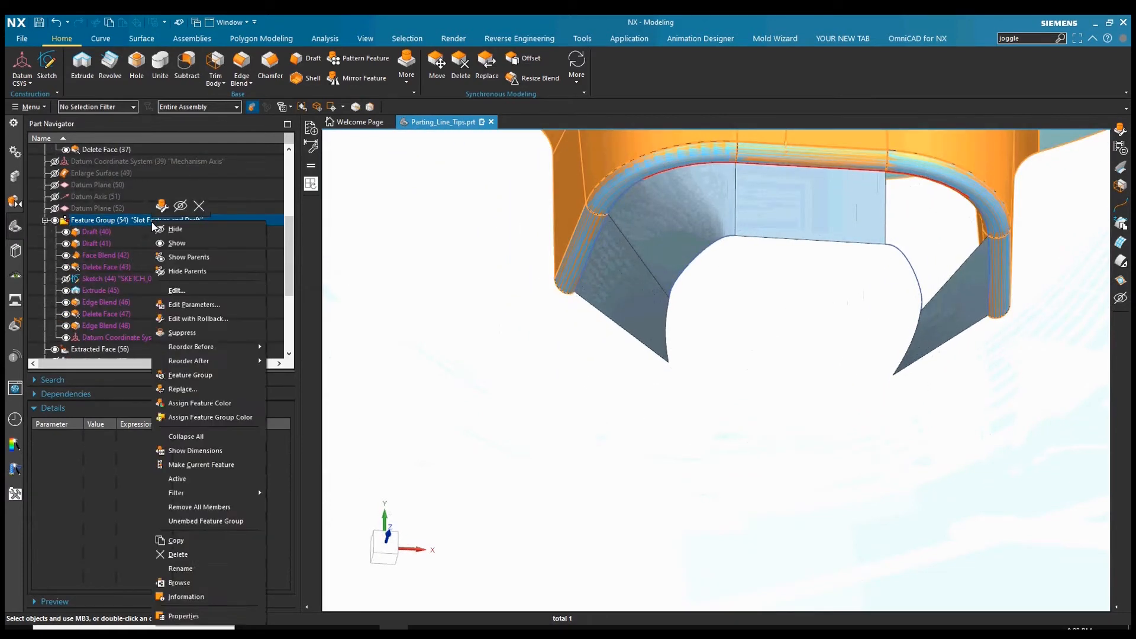
pyautogui.click(199, 463)
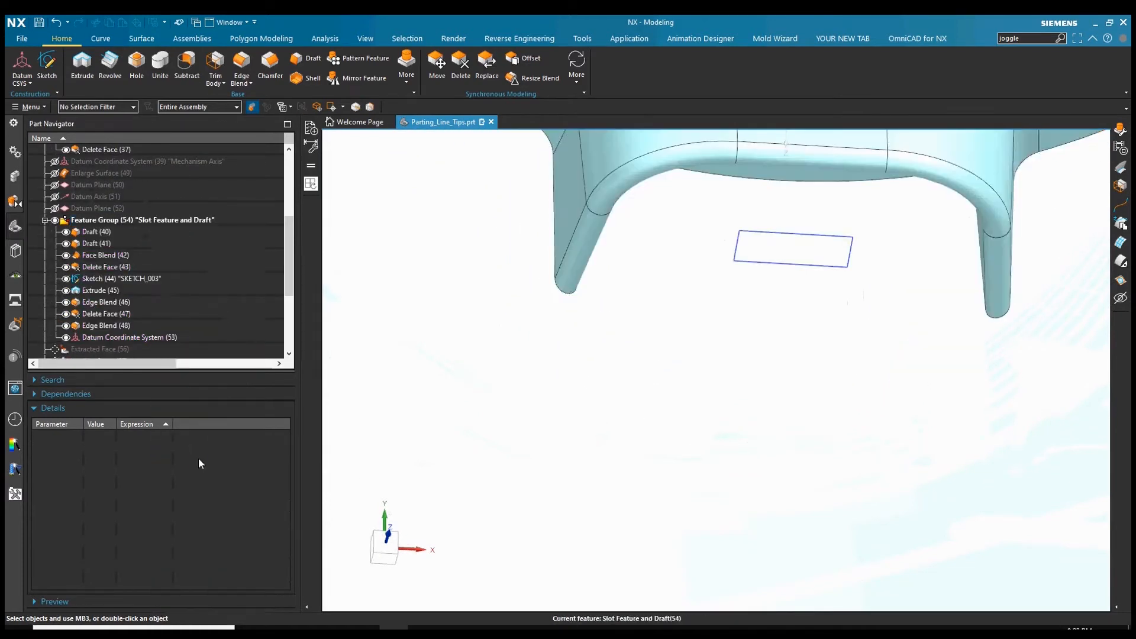
pyautogui.click(821, 306)
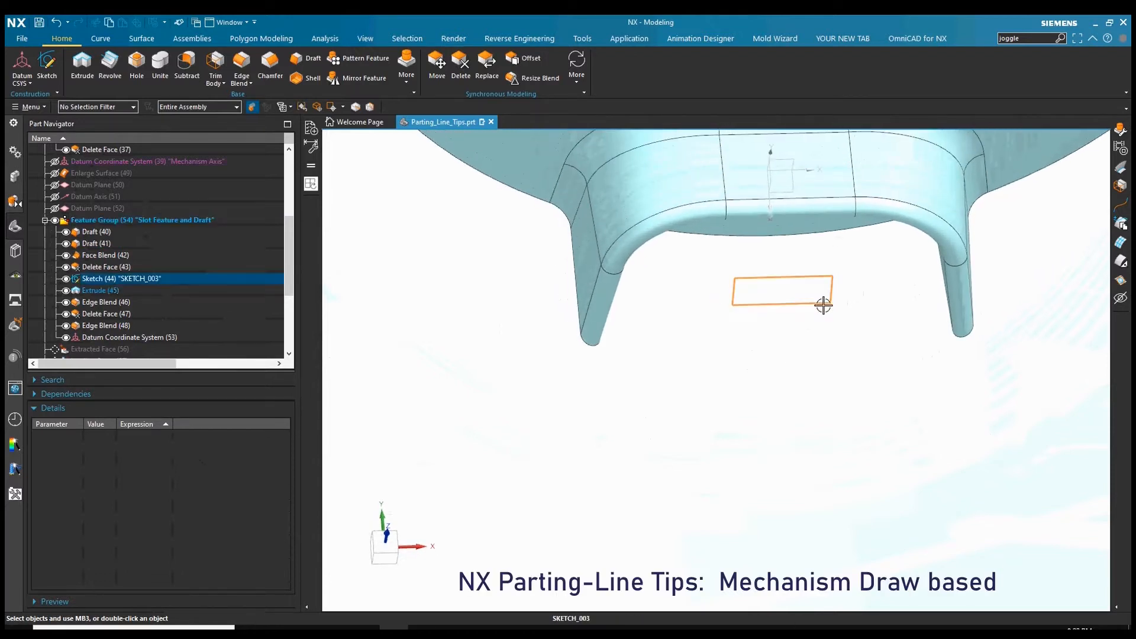
pyautogui.click(905, 298)
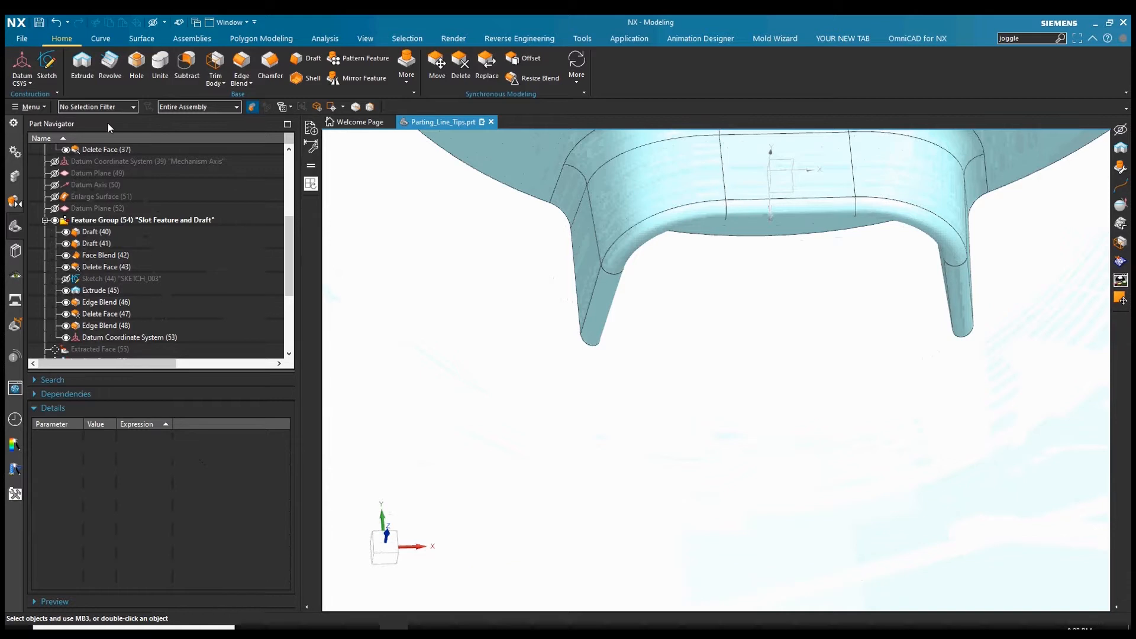
pyautogui.click(22, 40)
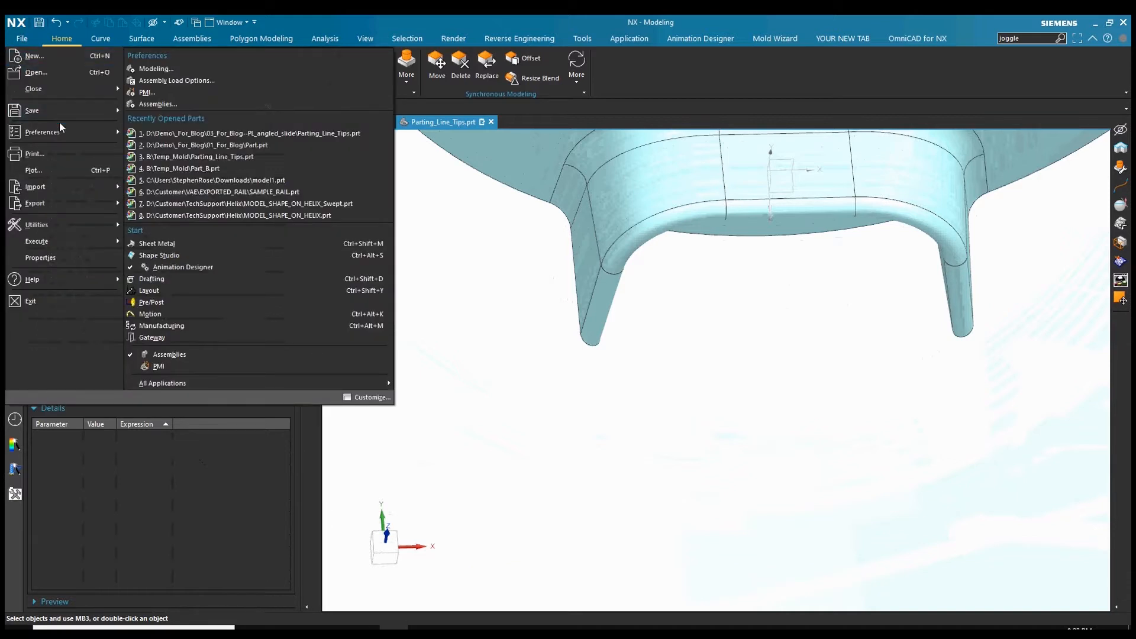
pyautogui.moveTo(64, 134)
pyautogui.click(161, 183)
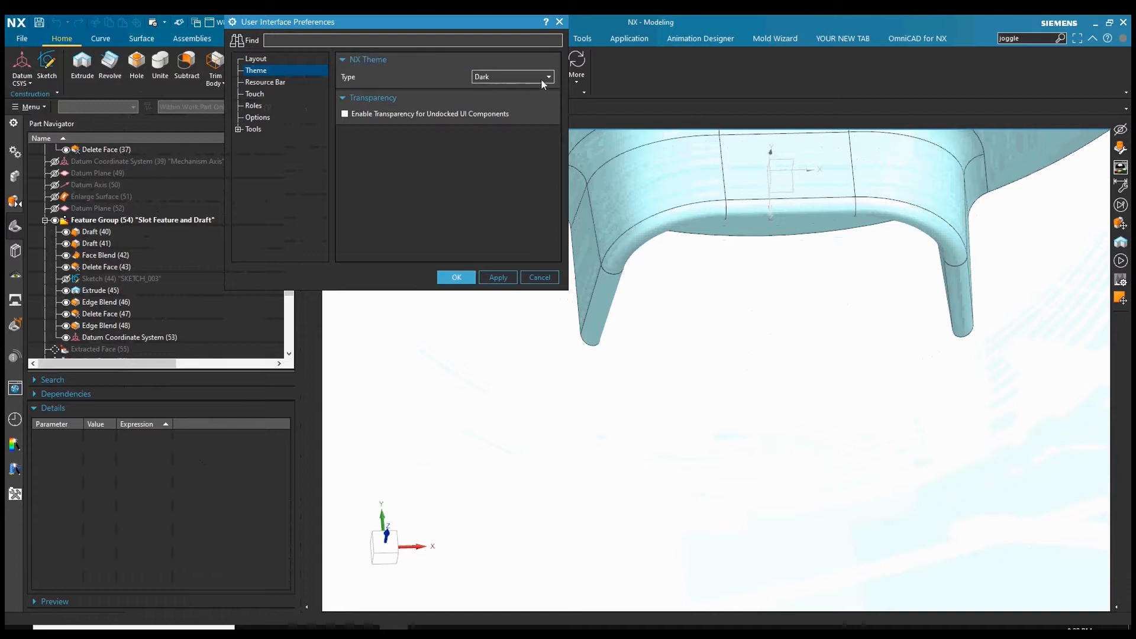
pyautogui.click(539, 278)
# Examine the rectangular slot in a single-plane view section along the X plane, then dismiss the section
pyautogui.moveTo(534, 296); pyautogui.dragTo(745, 551, button='middle')
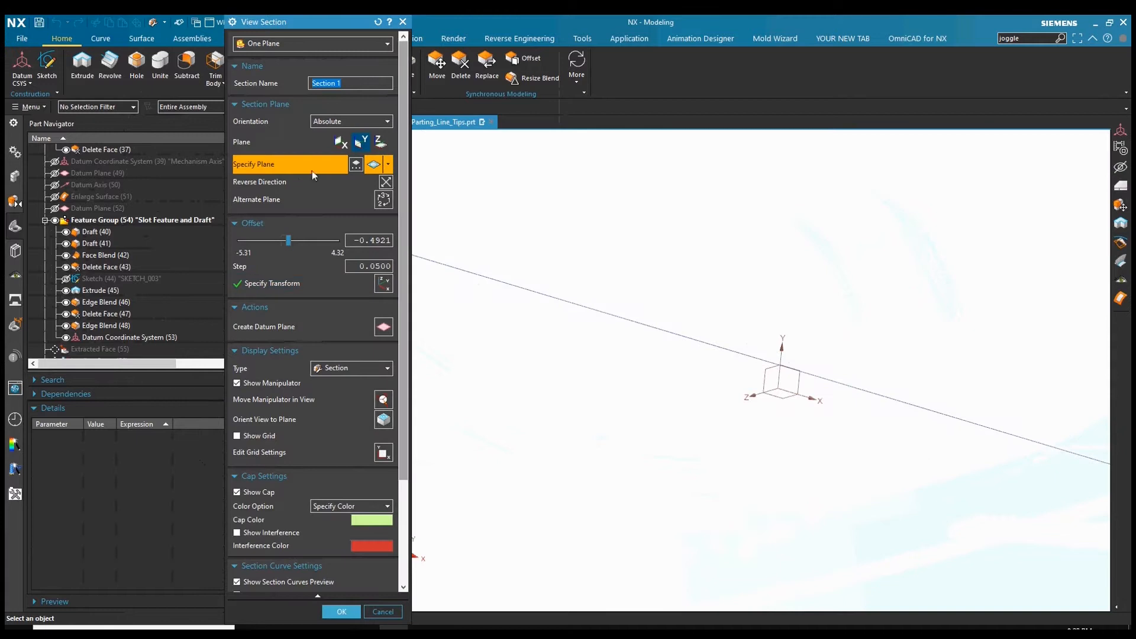
pyautogui.click(337, 146)
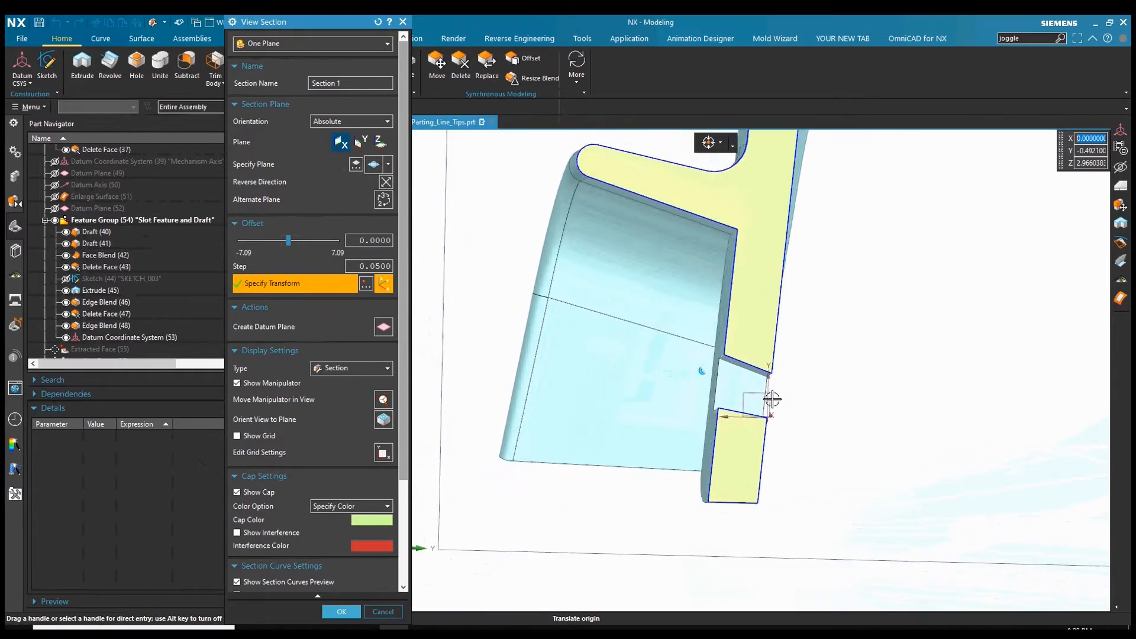
pyautogui.click(383, 611)
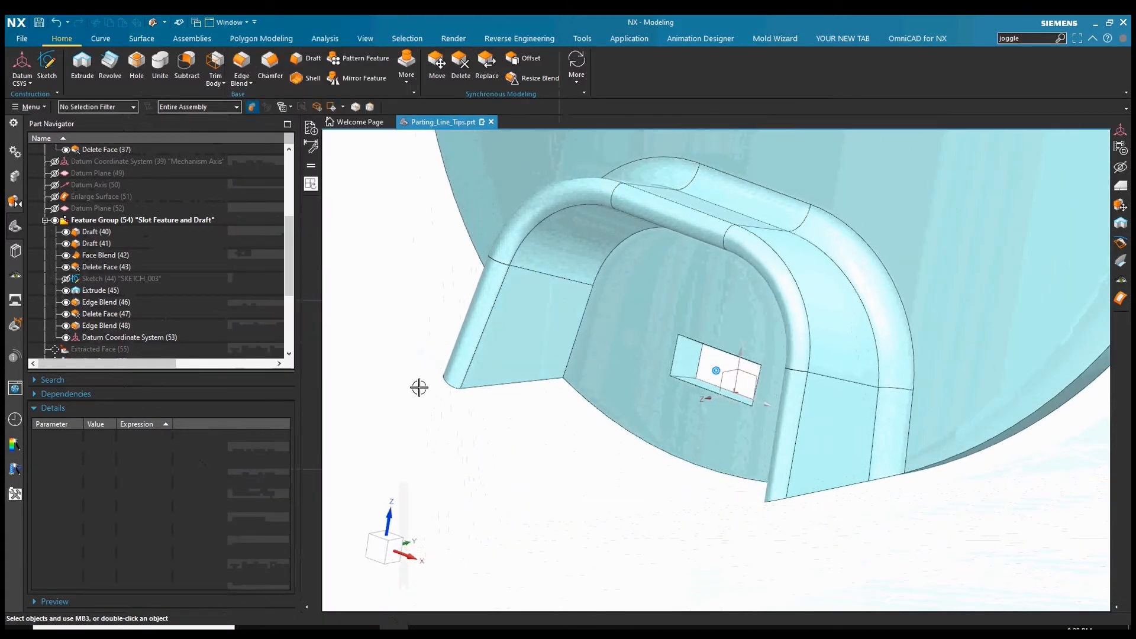
# Measure the angle between the slot's lower face and the surrounding wall's normal vector, reversing the vector direction
pyautogui.click(326, 40)
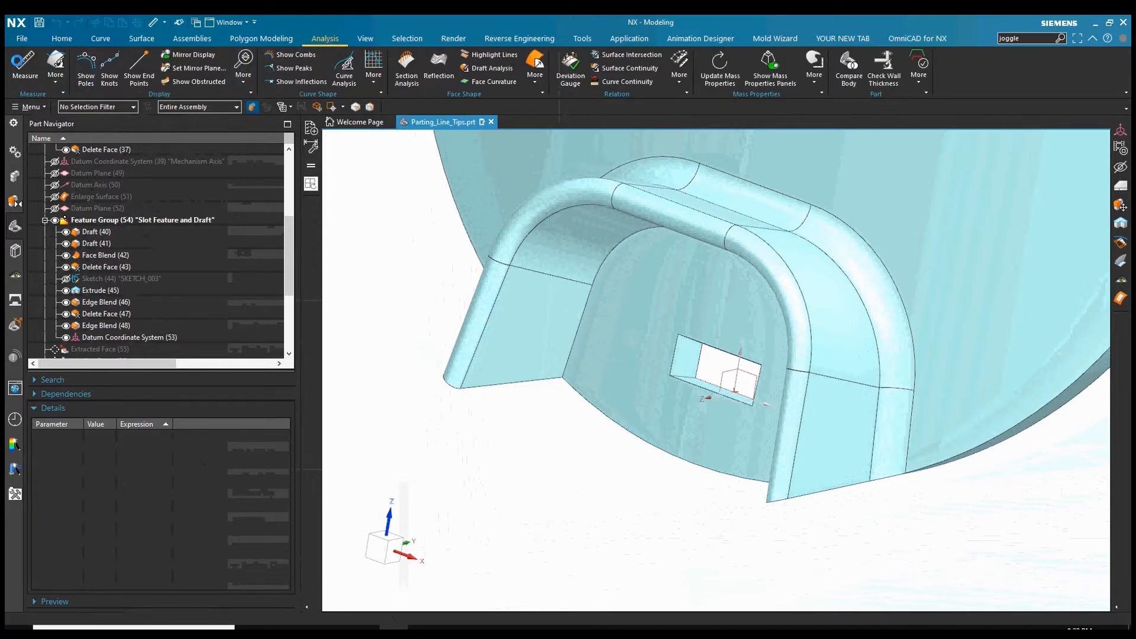
pyautogui.click(17, 75)
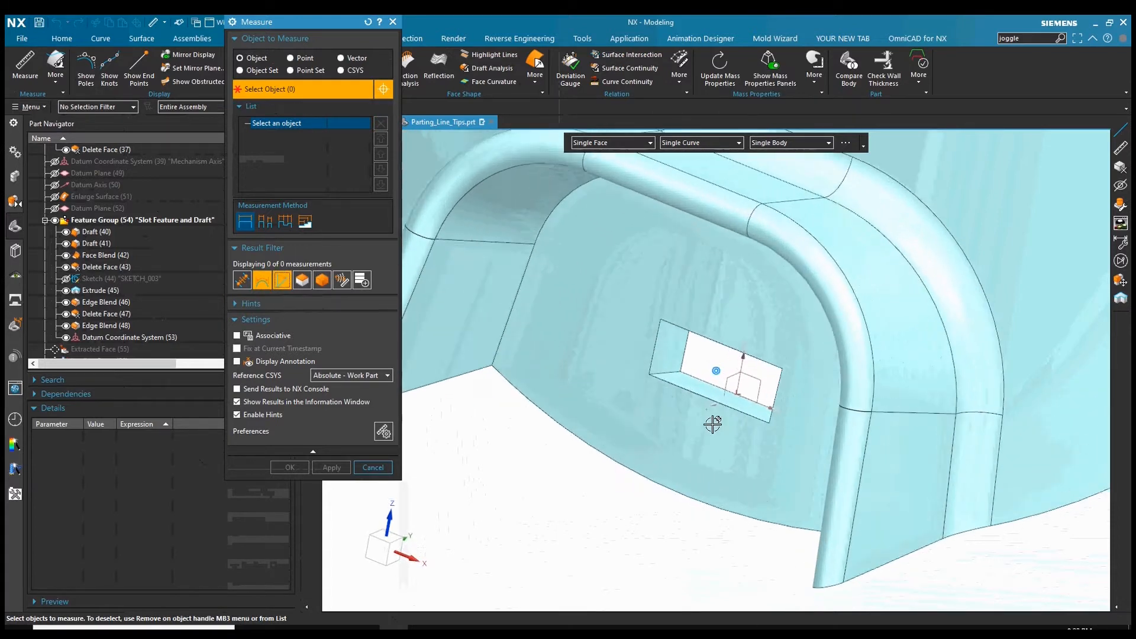
pyautogui.scroll(4, 692, 396)
pyautogui.click(693, 395)
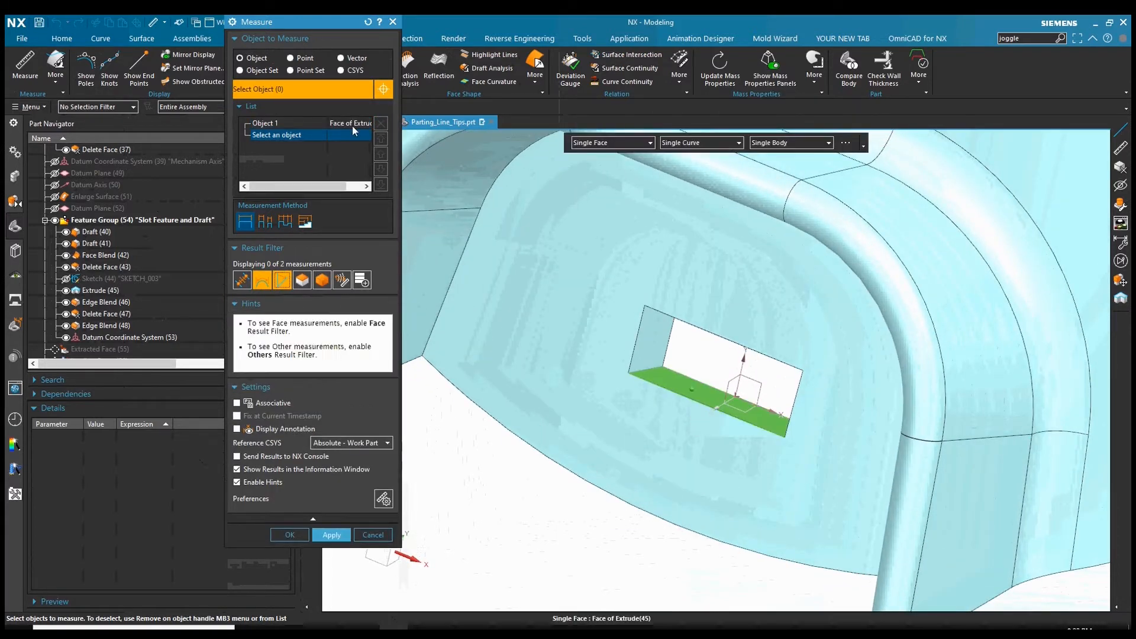
pyautogui.click(358, 58)
pyautogui.scroll(3, 739, 428)
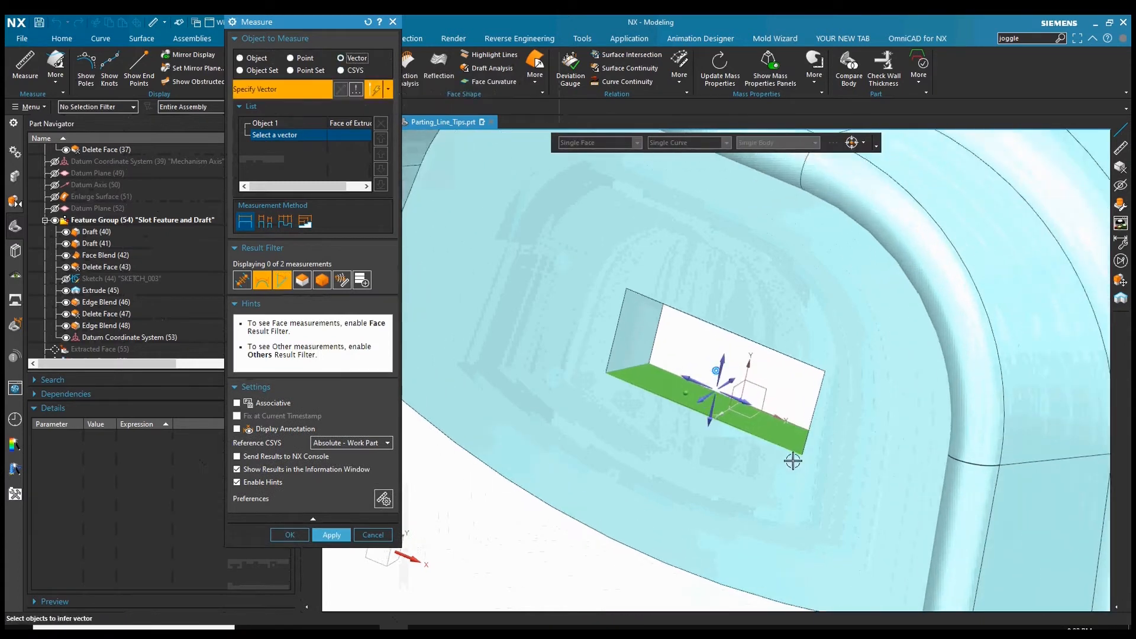
pyautogui.click(725, 417)
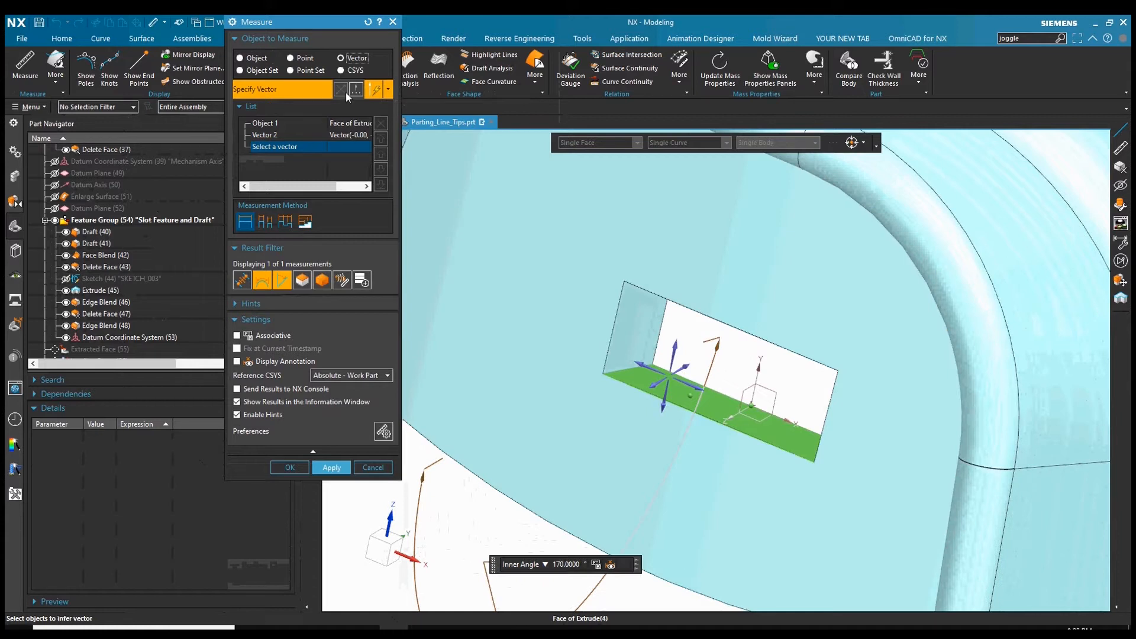
pyautogui.click(290, 136)
pyautogui.click(337, 90)
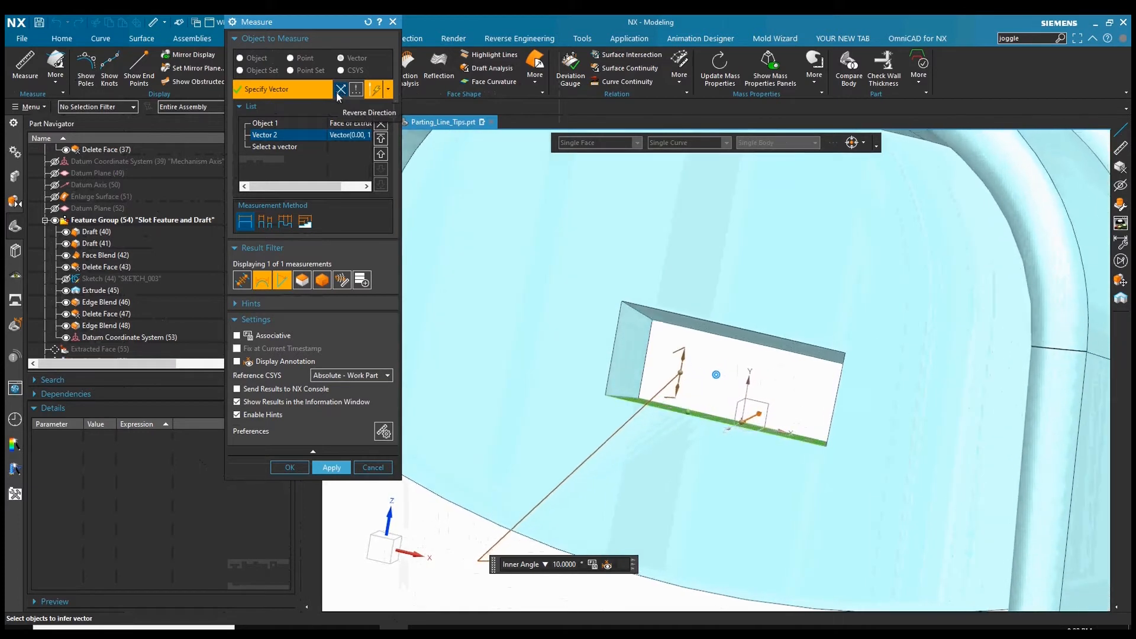
# Replace the measured face with the slot's upper face, measure its angle to the wall vector, and close the measurement
pyautogui.click(298, 124)
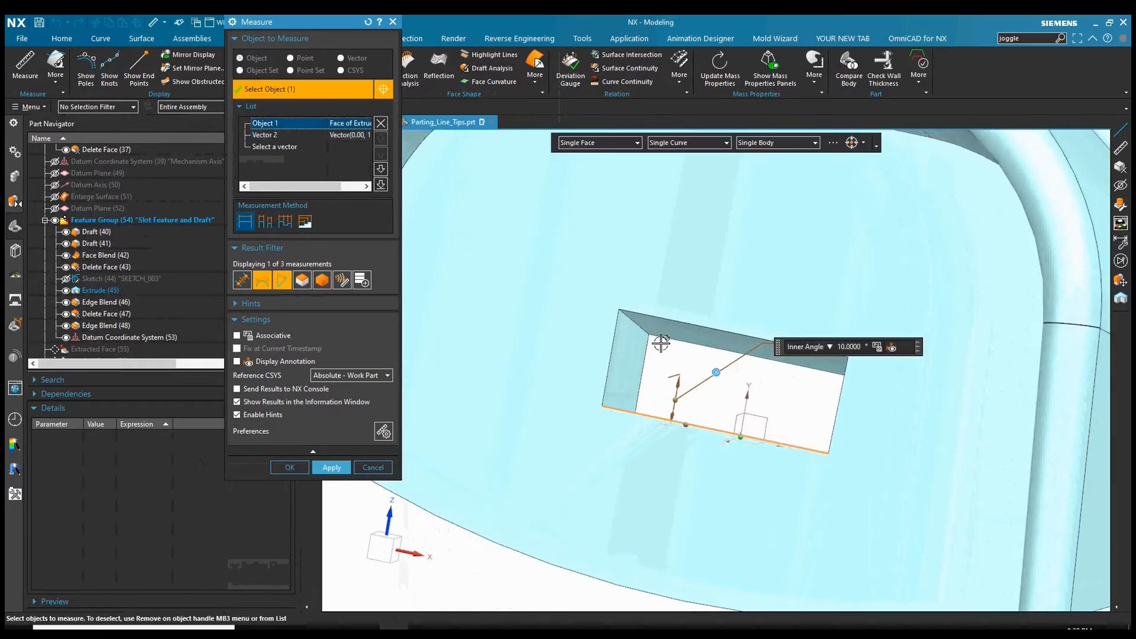
pyautogui.click(671, 333)
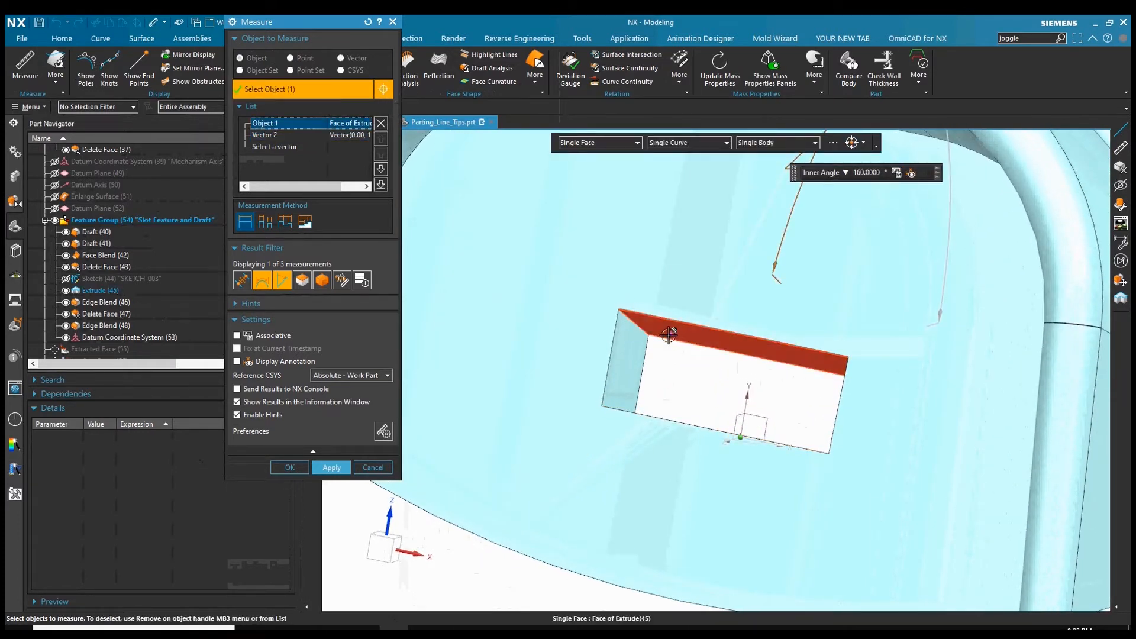
pyautogui.click(282, 133)
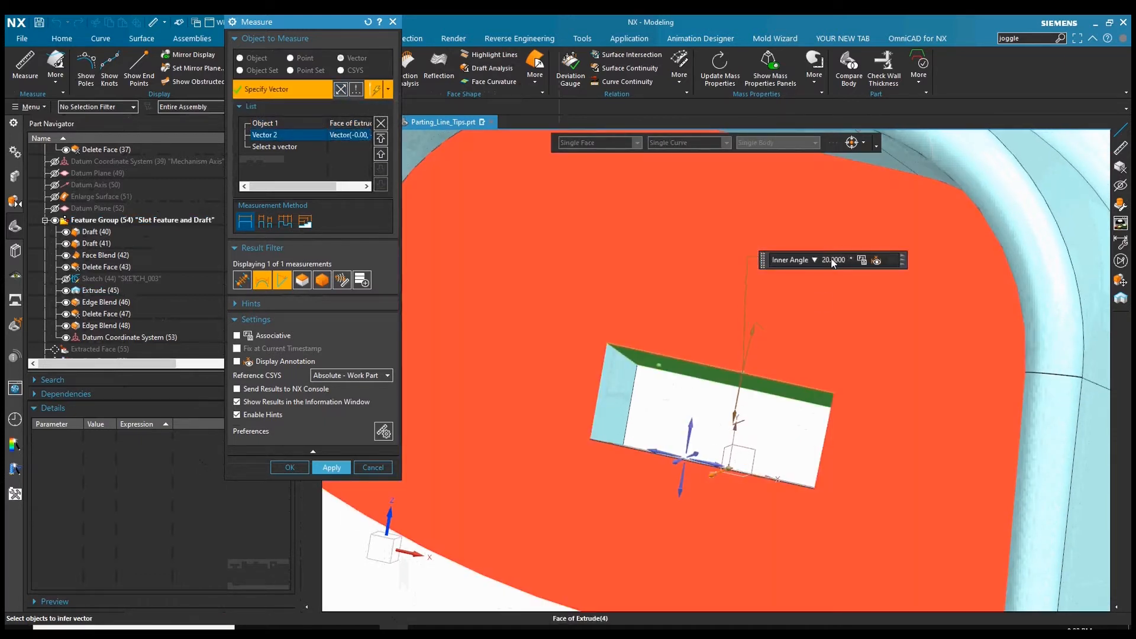
pyautogui.moveTo(831, 355); pyautogui.dragTo(728, 376, button='middle')
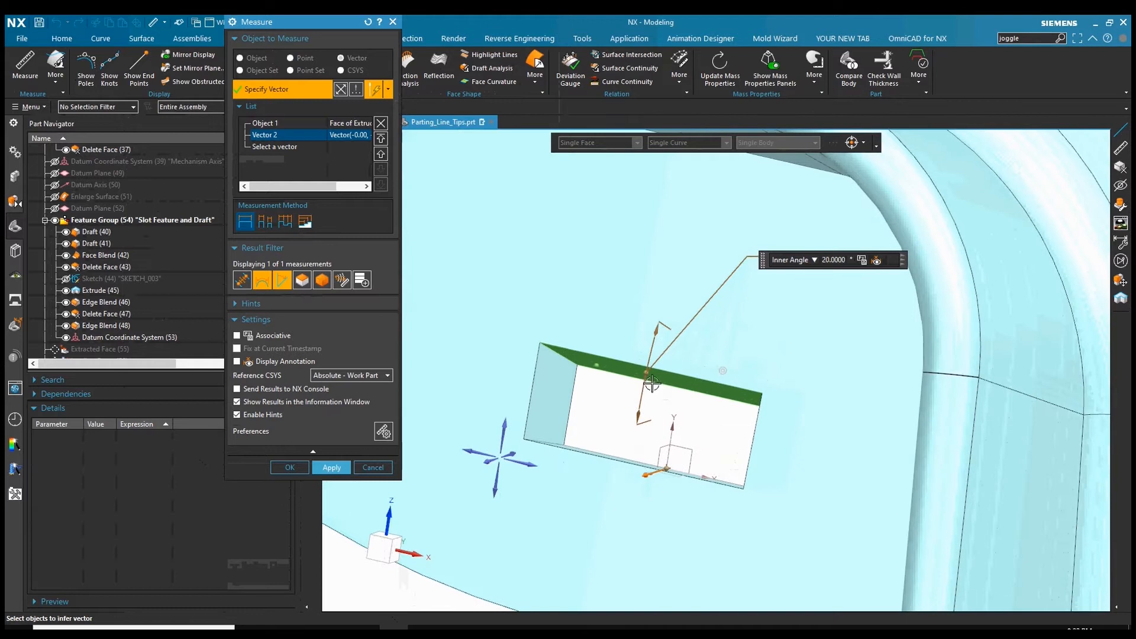
pyautogui.click(372, 468)
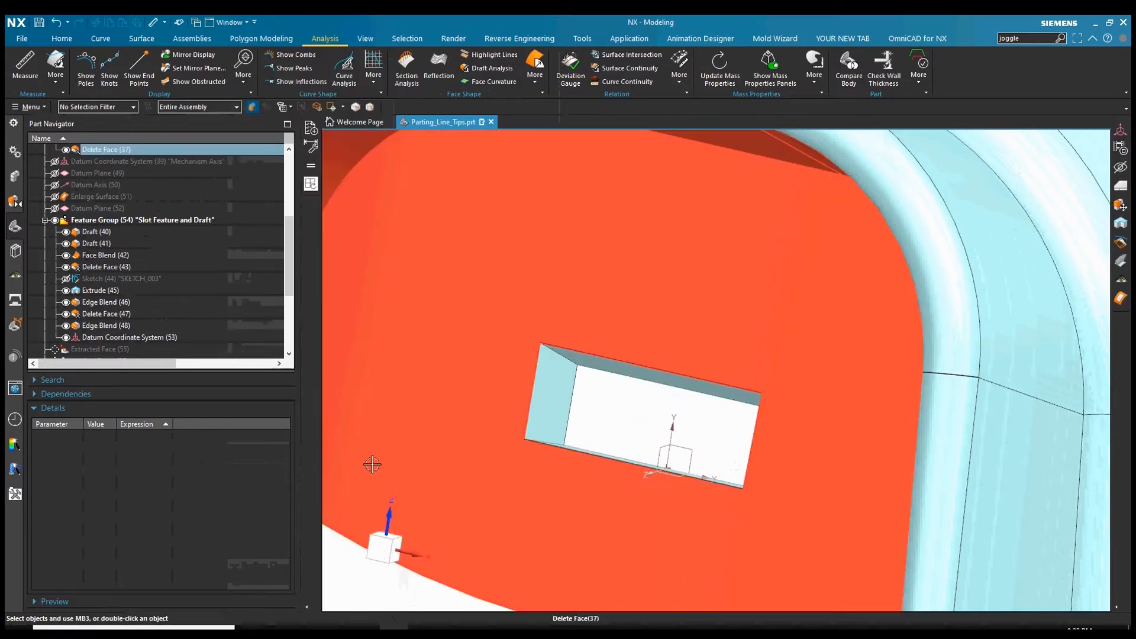
pyautogui.moveTo(372, 464); pyautogui.dragTo(457, 498, button='middle')
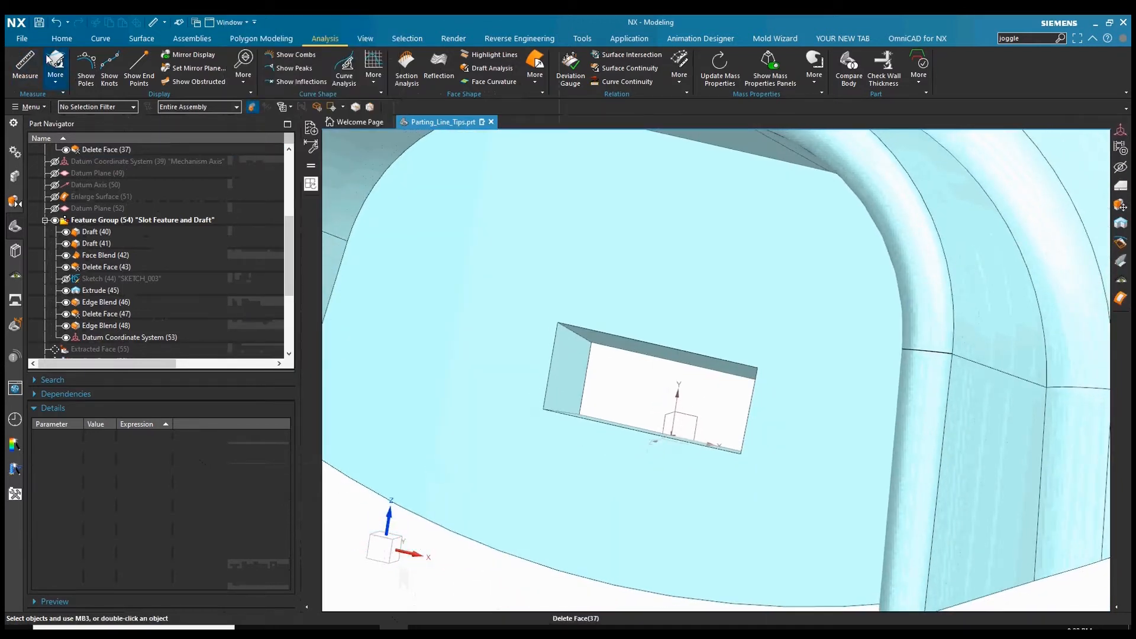
# Set up an Offset CSYS datum referenced to the existing Datum Coordinate System (53) at the slot
pyautogui.click(61, 39)
pyautogui.click(30, 78)
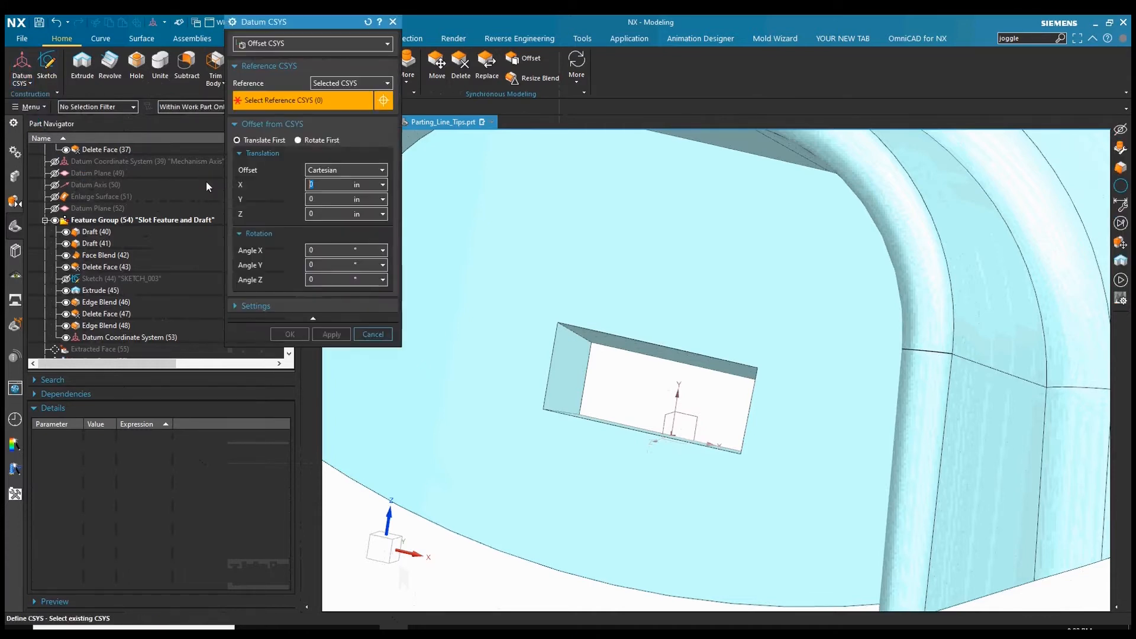
pyautogui.click(299, 46)
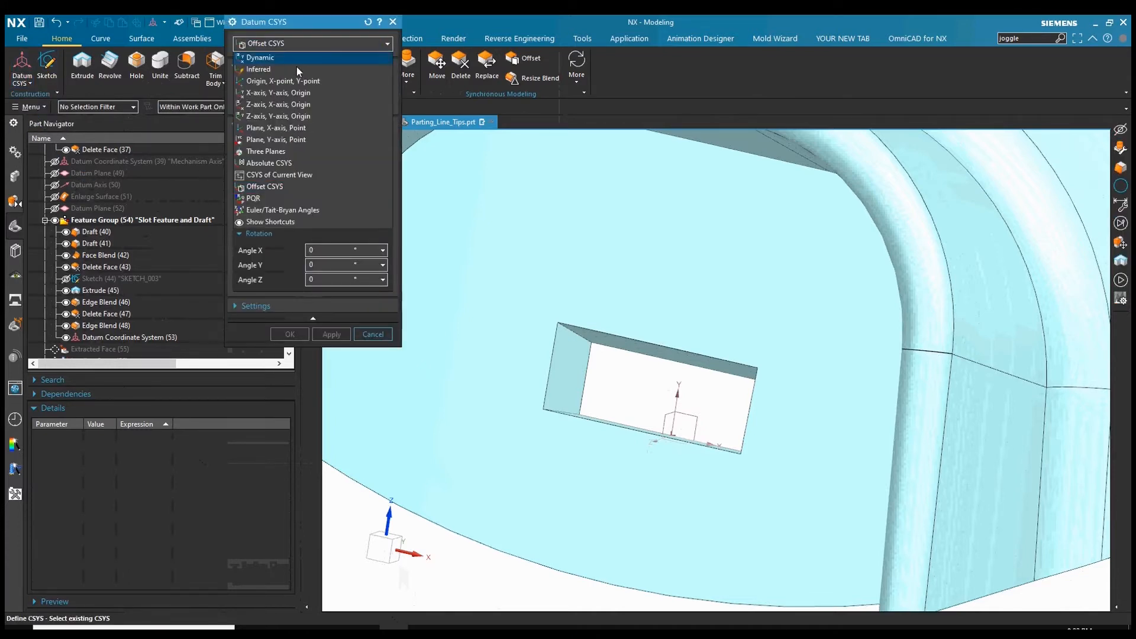
pyautogui.click(264, 187)
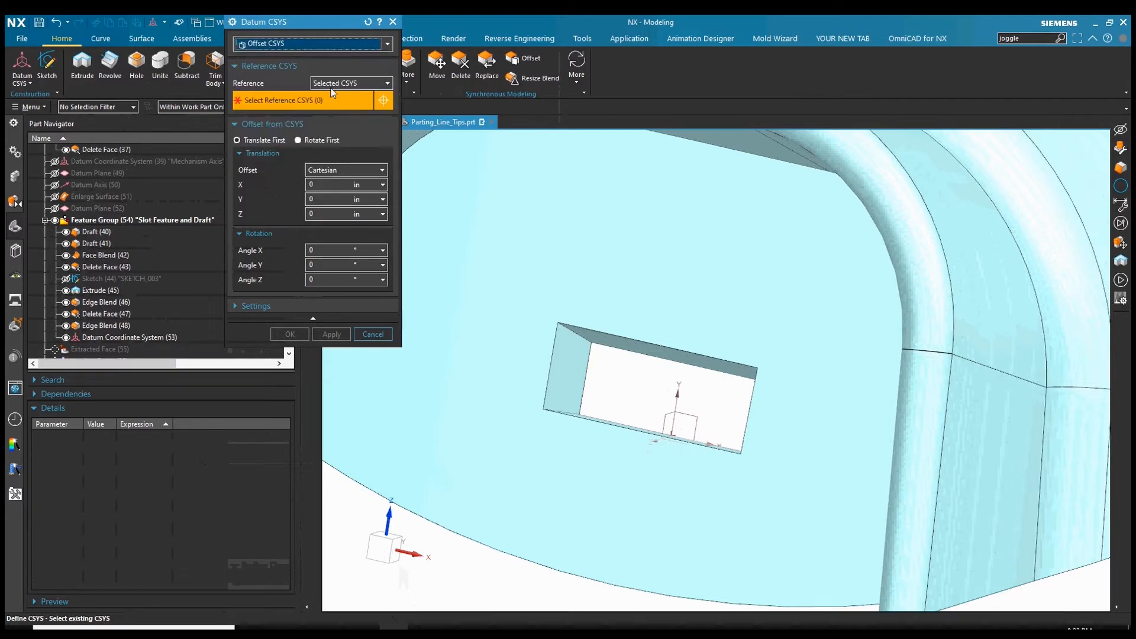
pyautogui.click(334, 84)
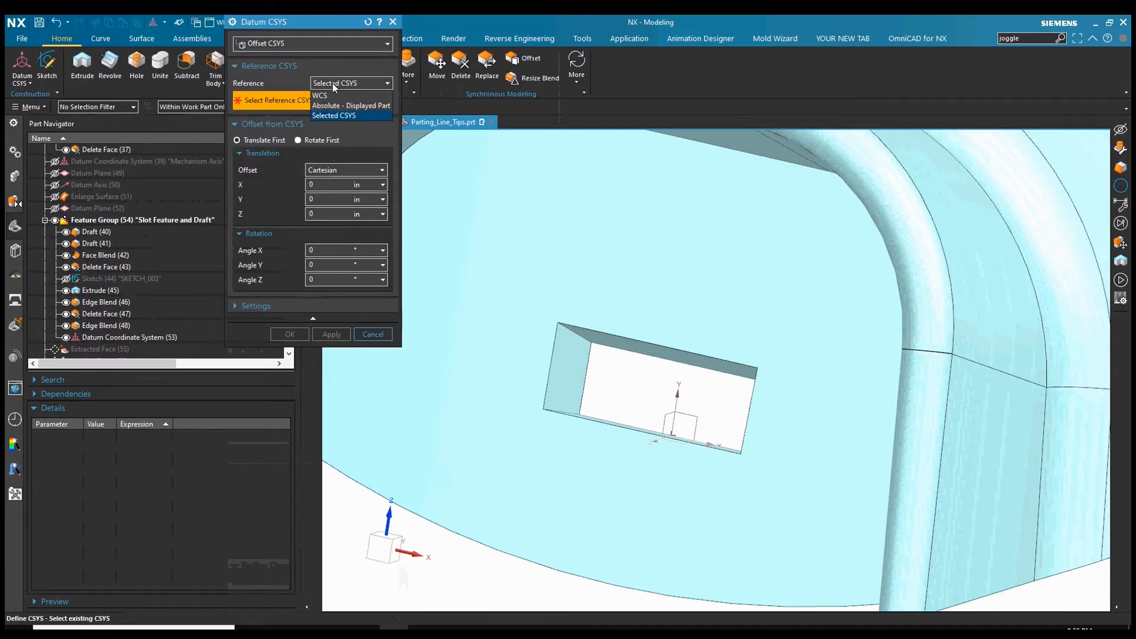
pyautogui.click(331, 116)
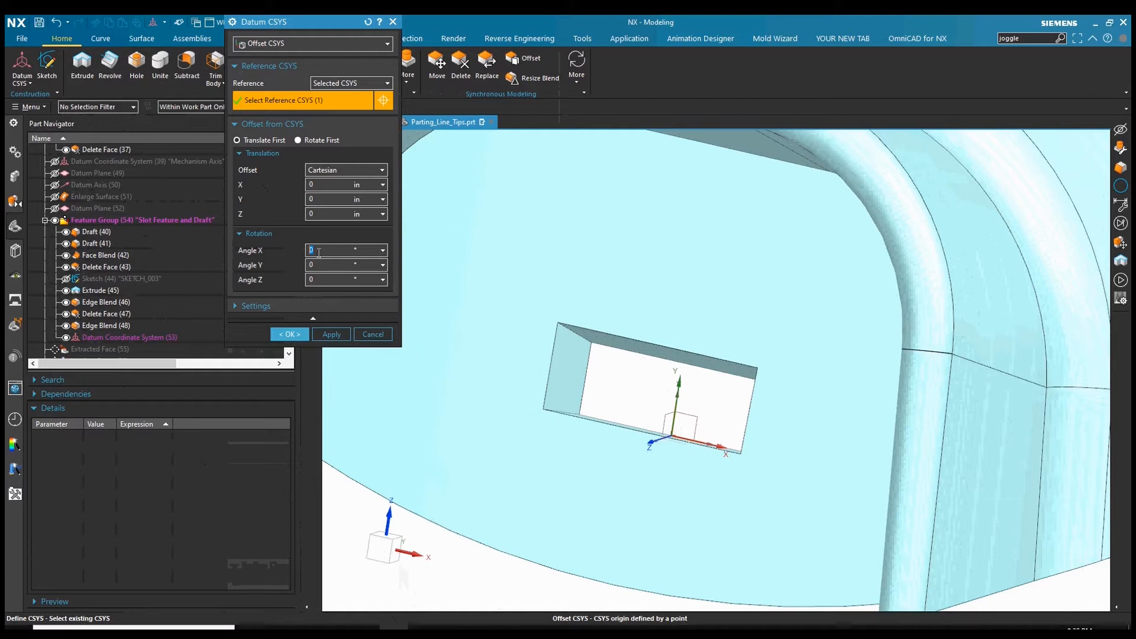
# Try X rotations of 15° and -15° for the offset coordinate system at the slot
pyautogui.write('5')
pyautogui.press('Return')
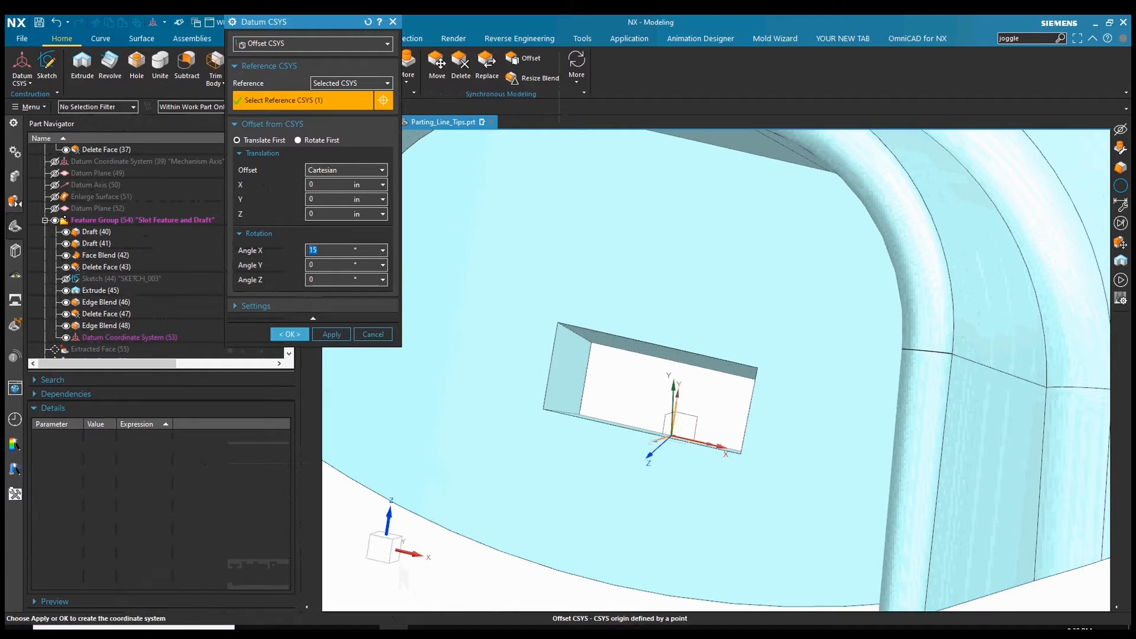
pyautogui.moveTo(1064, 368); pyautogui.dragTo(926, 372, button='middle')
pyautogui.moveTo(698, 395); pyautogui.dragTo(725, 432, button='middle')
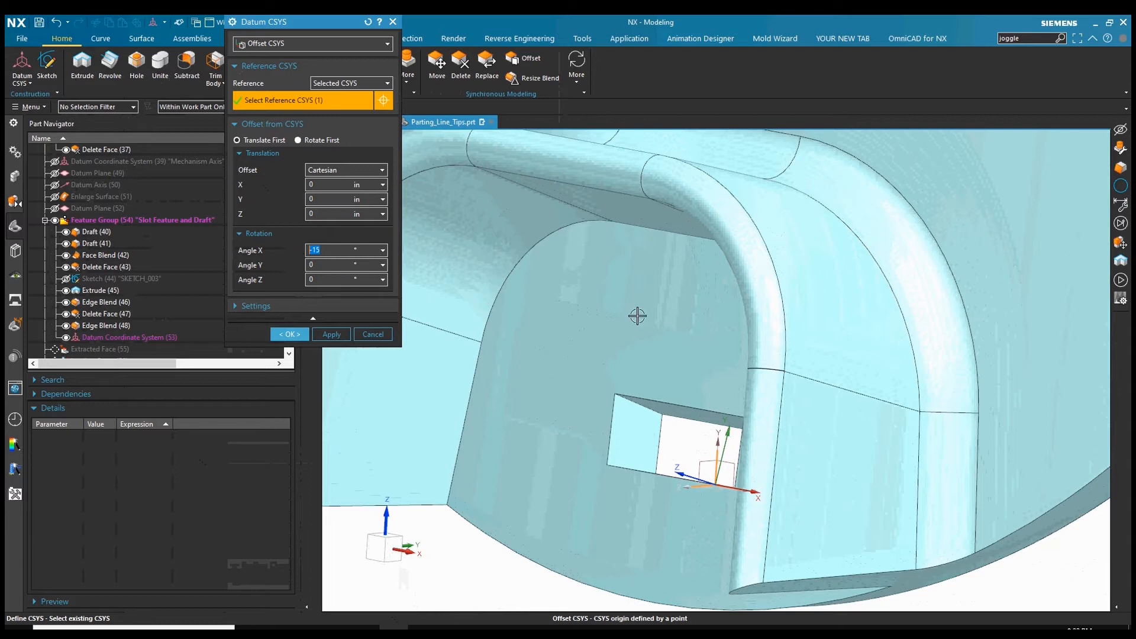
# Set the offset coordinate system's X rotation to -12° and create it
pyautogui.moveTo(637, 315); pyautogui.dragTo(330, 295, button='middle')
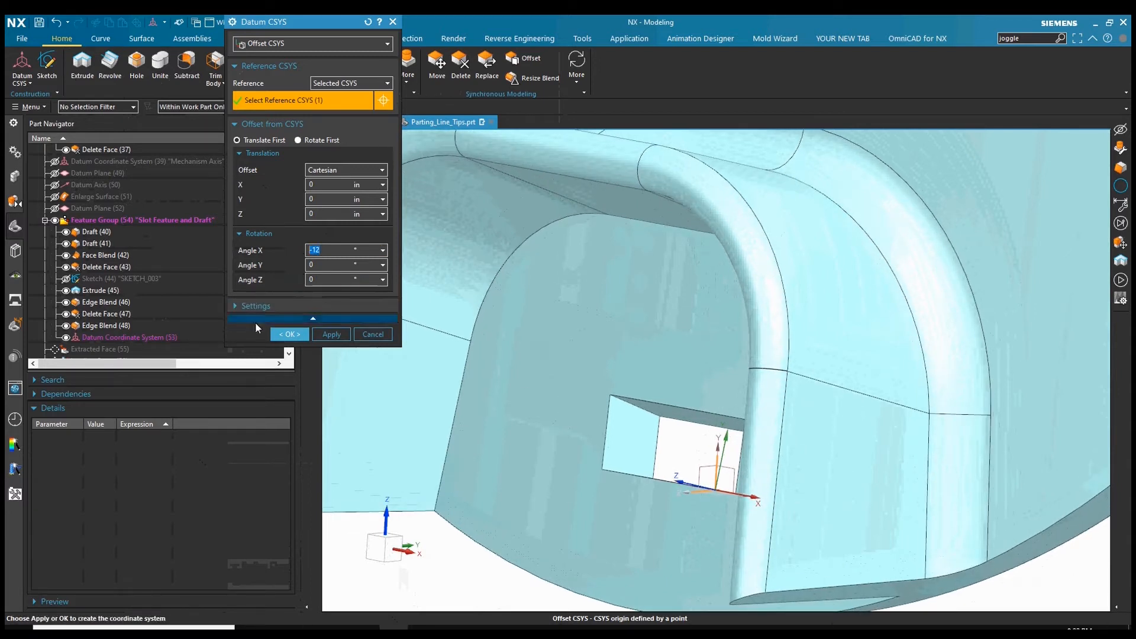
pyautogui.click(289, 333)
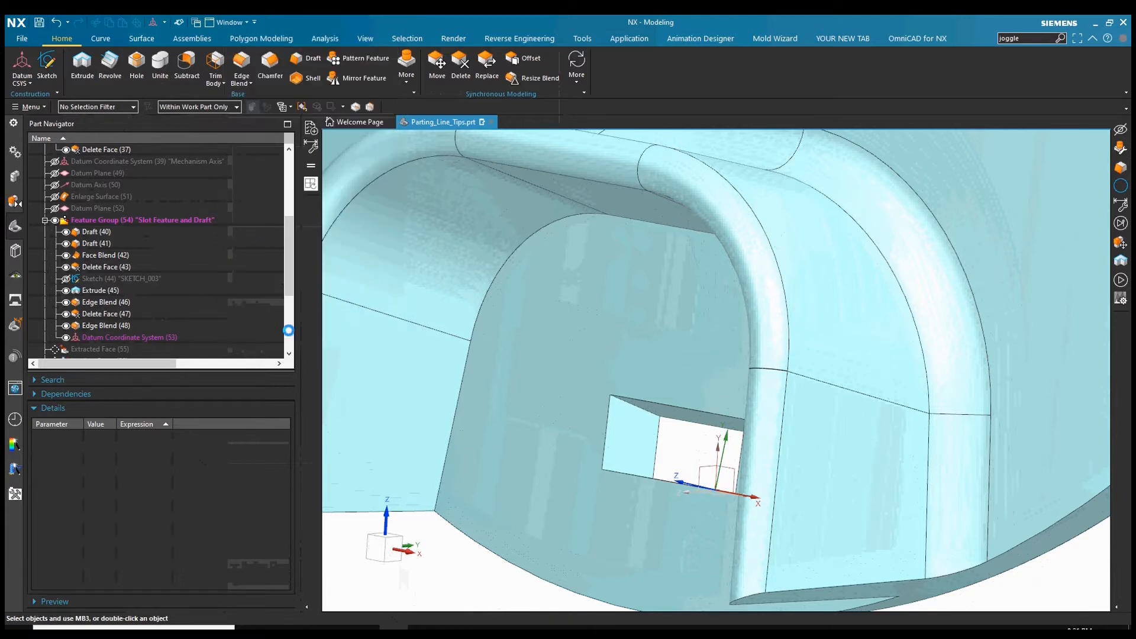
# Set the X rotation of the slot's offset Datum Coordinate System (55) to -15°
pyautogui.moveTo(366, 299); pyautogui.dragTo(388, 304, button='middle')
pyautogui.scroll(-1, 134, 334)
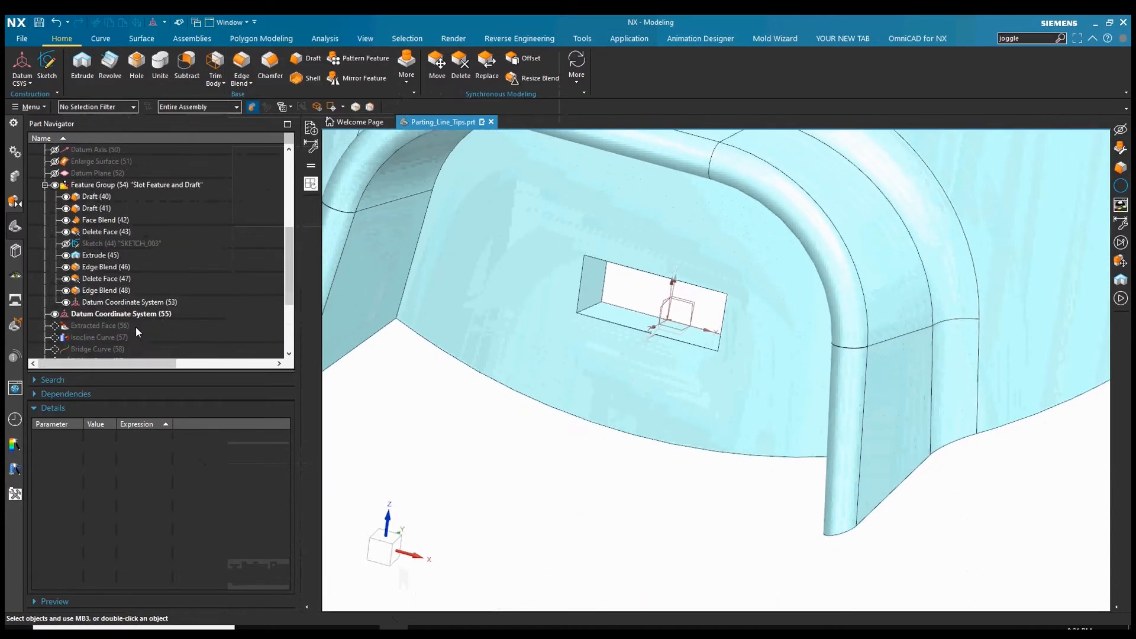
pyautogui.click(147, 314)
pyautogui.doubleClick(158, 471)
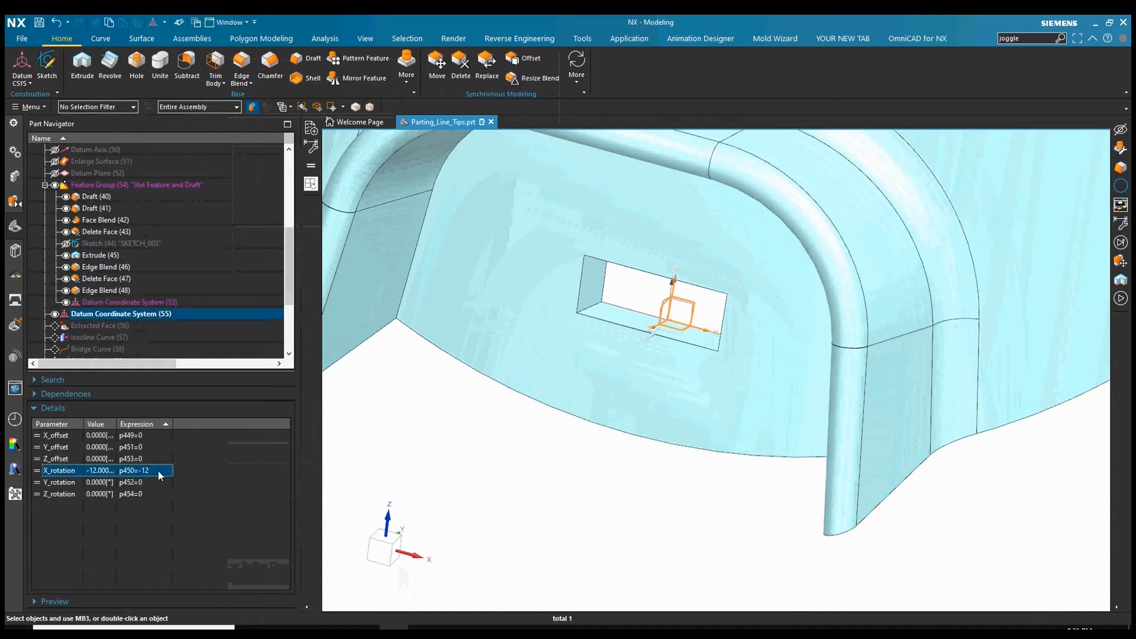
pyautogui.write('-')
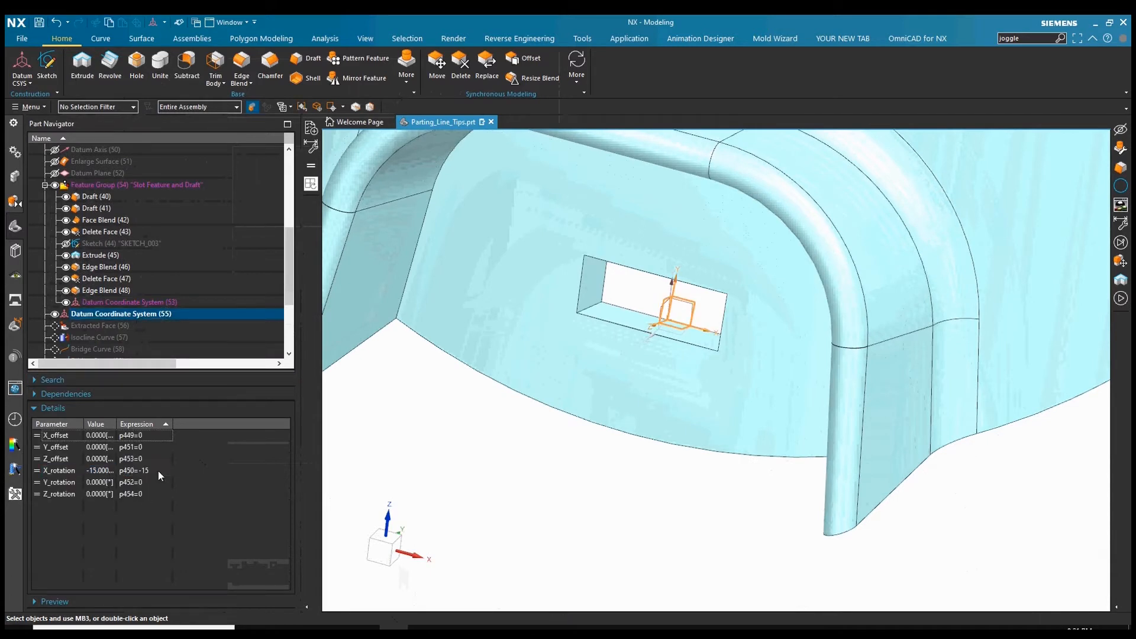
# Start an isocline curve and set its reference direction to the upward Z vector
pyautogui.moveTo(520, 545)
pyautogui.mouseDown(button='middle')
pyautogui.moveTo(466, 406)
pyautogui.moveTo(452, 283)
pyautogui.mouseUp(button='middle')
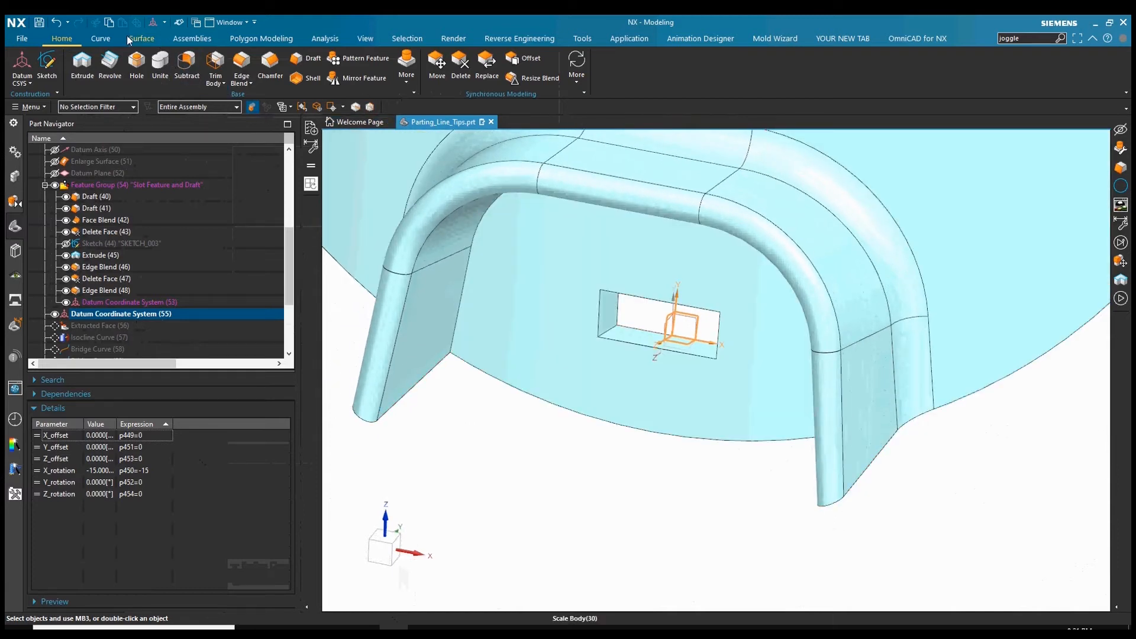
pyautogui.click(101, 39)
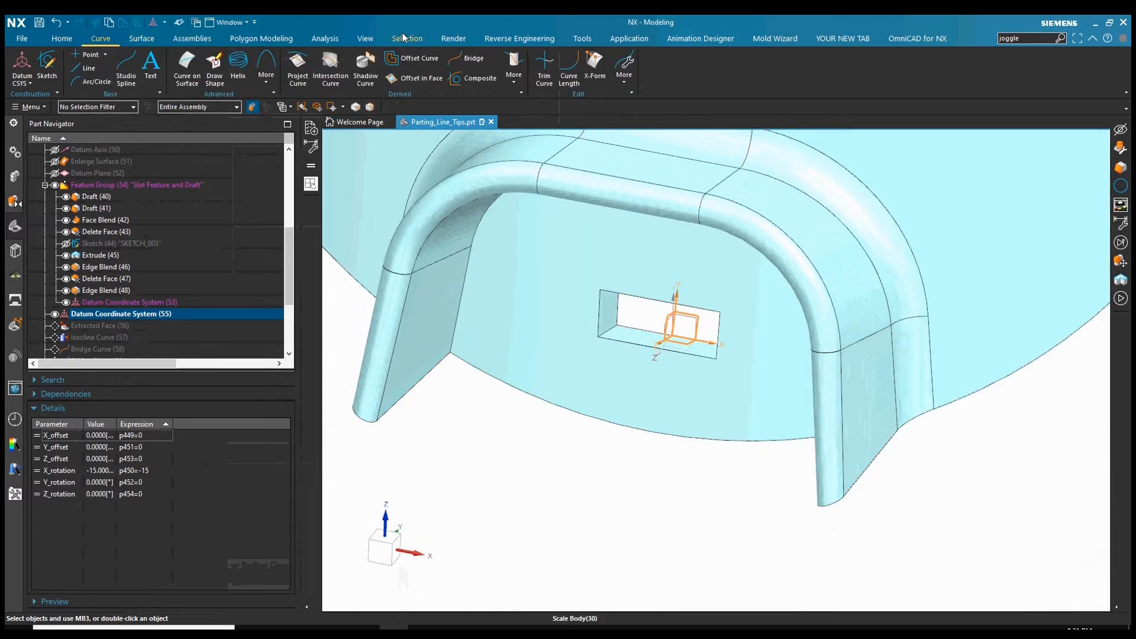
pyautogui.click(521, 79)
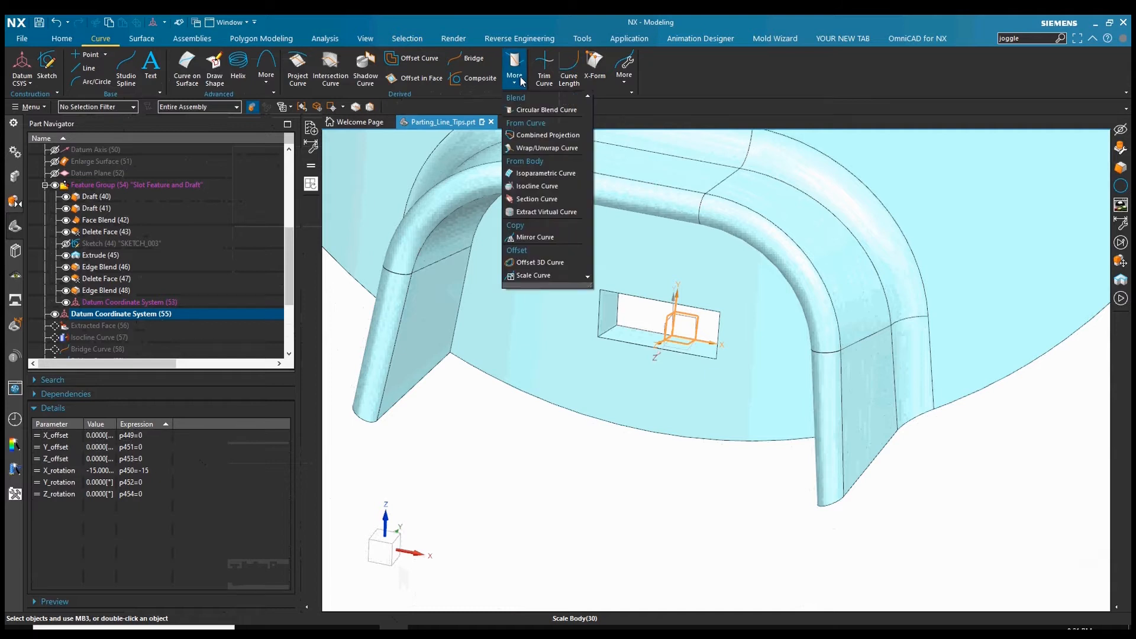
pyautogui.click(545, 190)
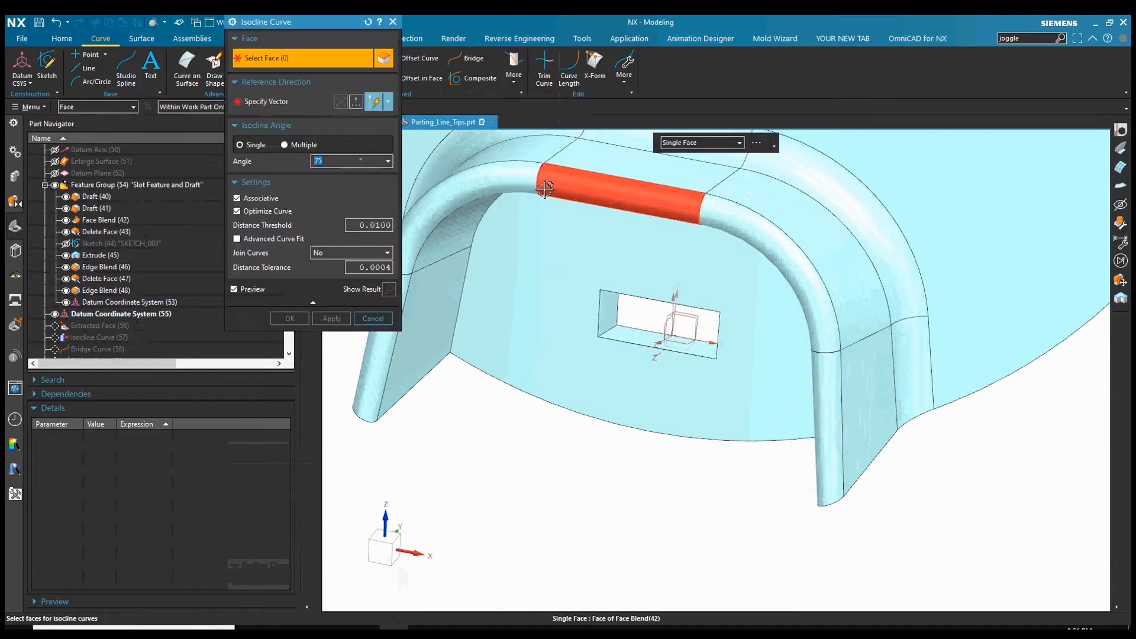
pyautogui.click(304, 102)
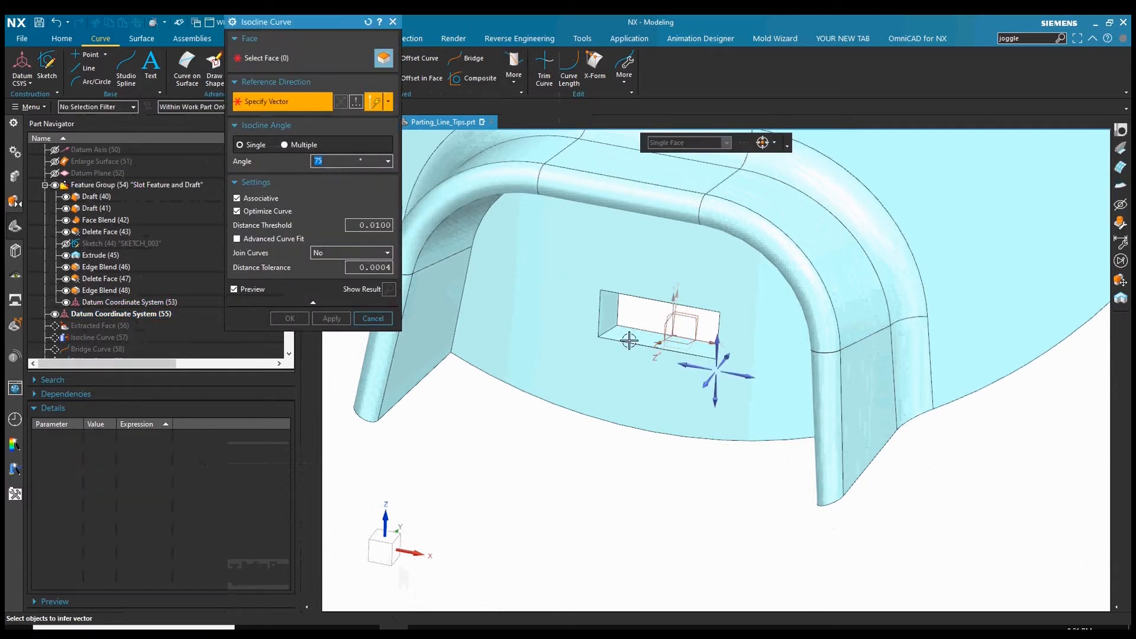
pyautogui.click(717, 342)
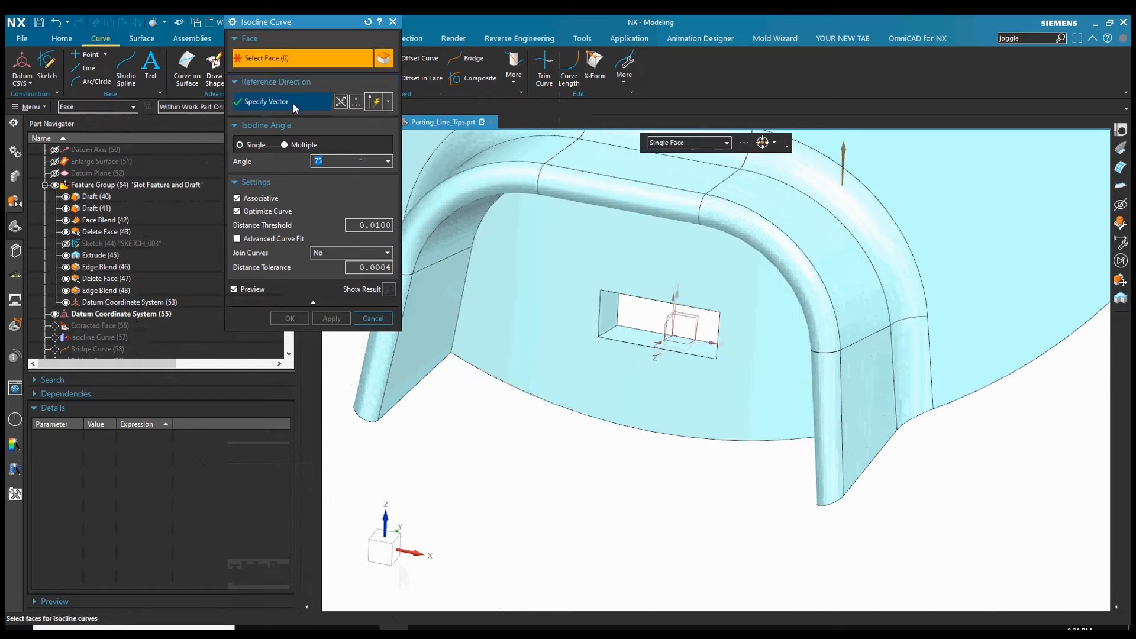
# Select the rim blend faces along the arch's top, corner and one leg, and set the isocline angle to 0°
pyautogui.click(591, 180)
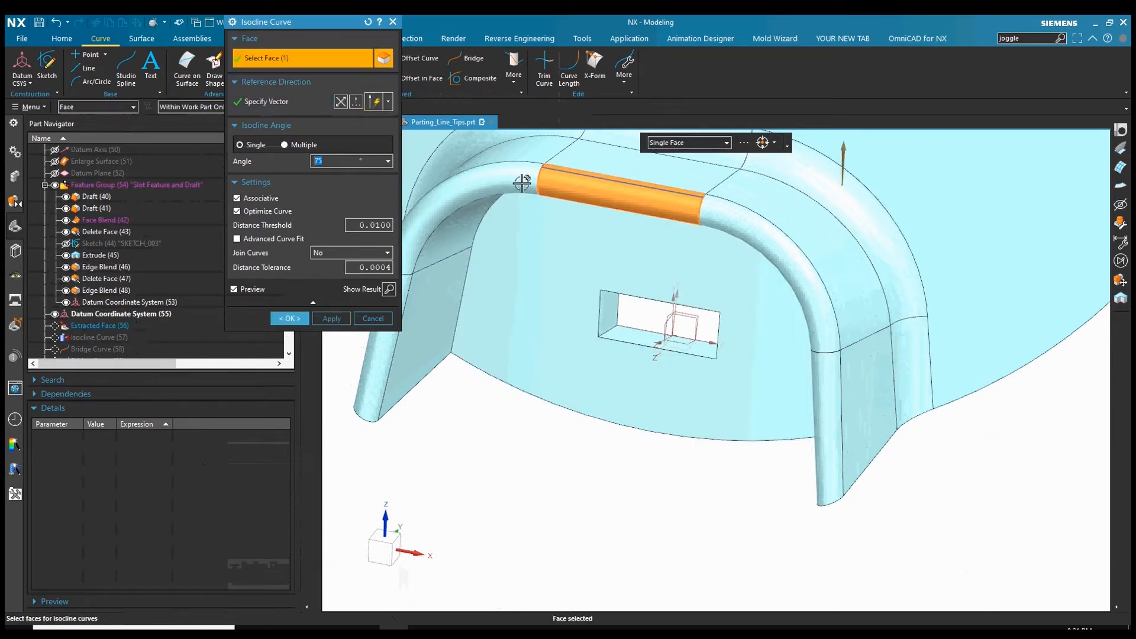
pyautogui.click(458, 205)
pyautogui.keyDown('shift'); pyautogui.moveTo(485, 239); pyautogui.dragTo(517, 240, button='middle'); pyautogui.keyUp('shift')
pyautogui.write('0')
pyautogui.keyDown('shift'); pyautogui.moveTo(425, 207); pyautogui.dragTo(539, 268, button='middle'); pyautogui.keyUp('shift')
pyautogui.click(540, 268)
pyautogui.scroll(-2, 593, 357)
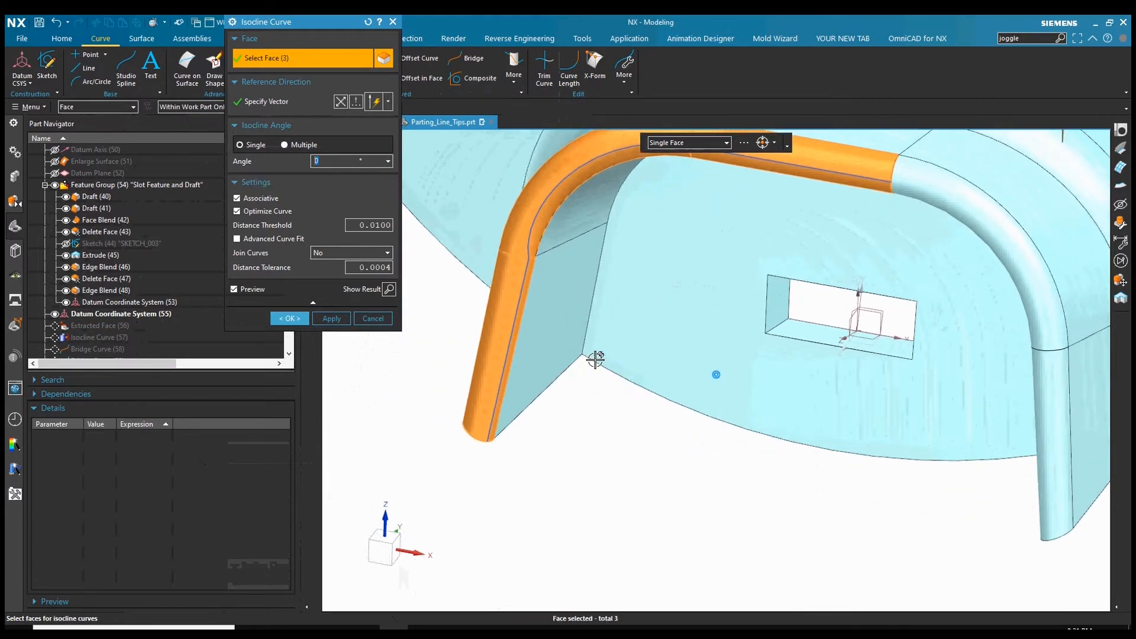
pyautogui.scroll(3, 482, 482)
pyautogui.moveTo(656, 155); pyautogui.dragTo(857, 183, button='middle')
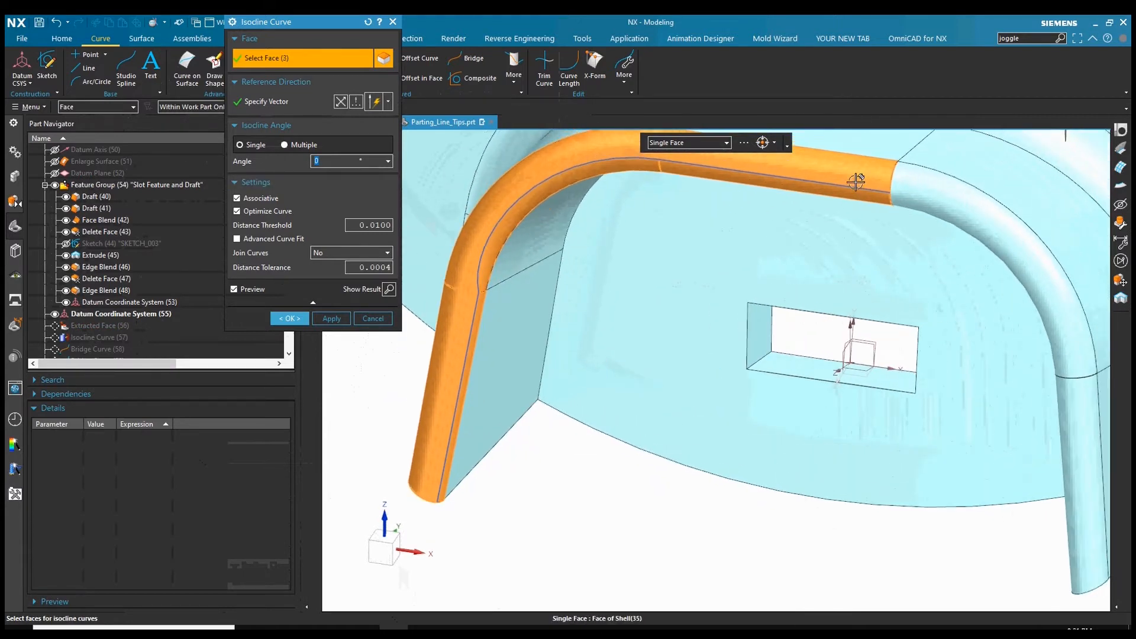
pyautogui.moveTo(634, 152); pyautogui.dragTo(540, 469, button='middle')
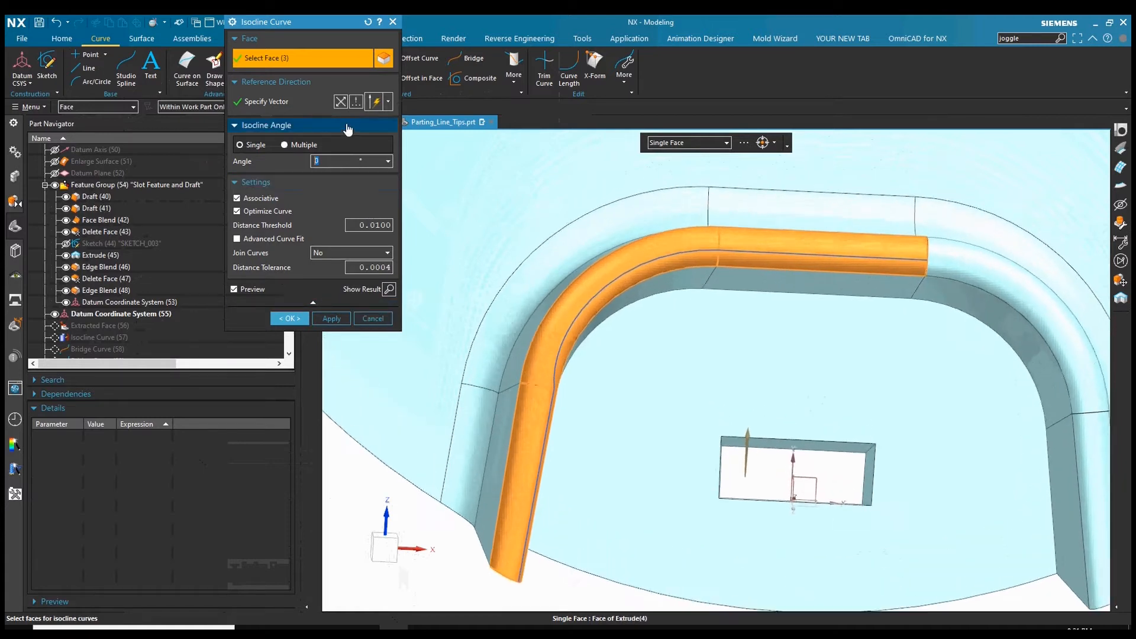
# Change the isocline reference direction to the Z axis of Datum Coordinate System (55) at the slot
pyautogui.middleClick(740, 360)
pyautogui.moveTo(739, 359); pyautogui.dragTo(695, 361, button='middle')
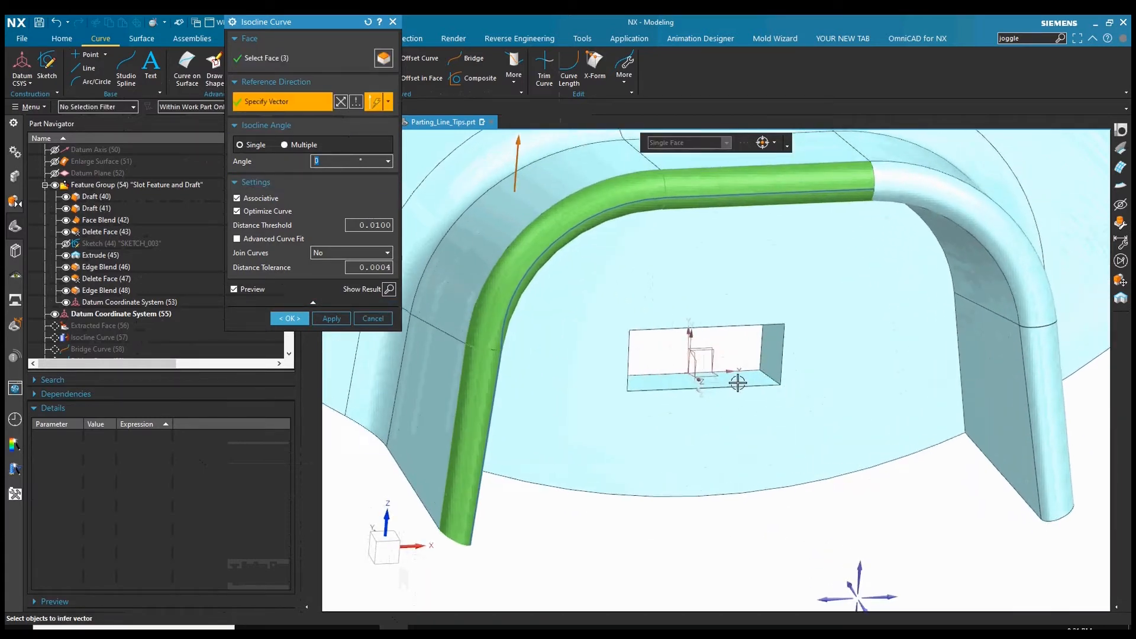
pyautogui.click(692, 362)
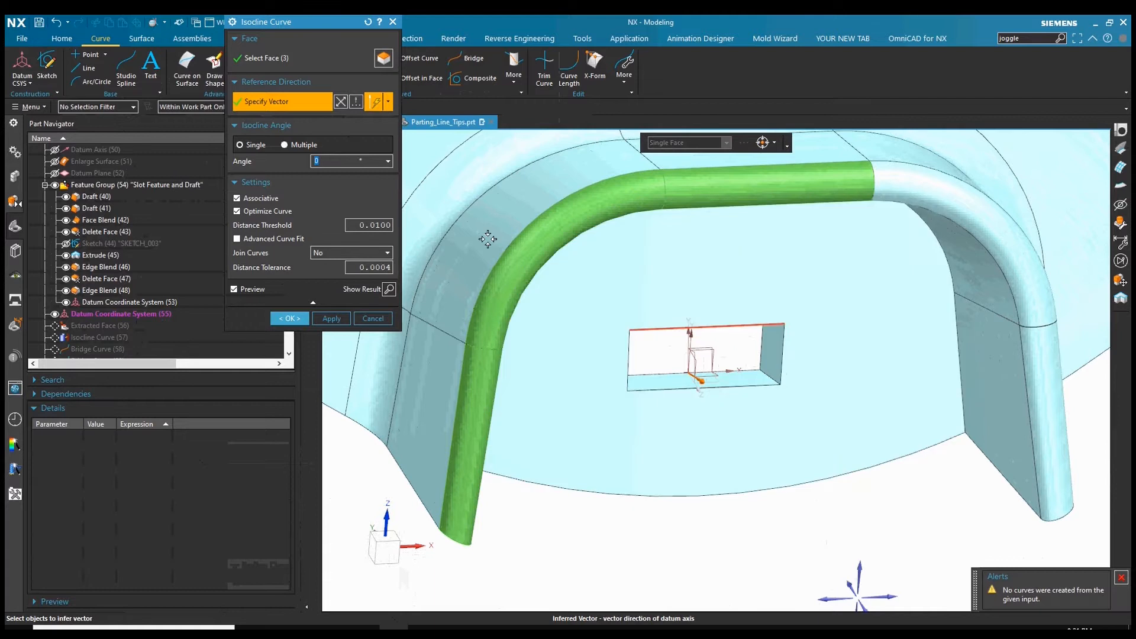
# Add the remaining rim blend faces around the arch to the isocline selection, including the thin sliver faces at the joints
pyautogui.click(302, 63)
pyautogui.click(932, 226)
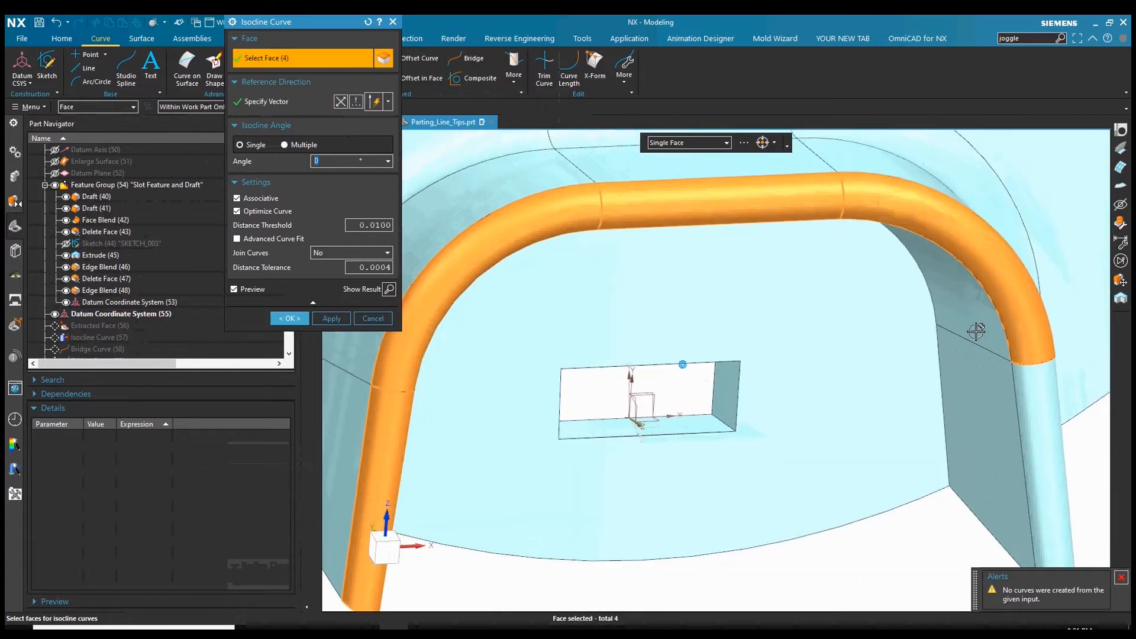
pyautogui.scroll(10, 879, 375)
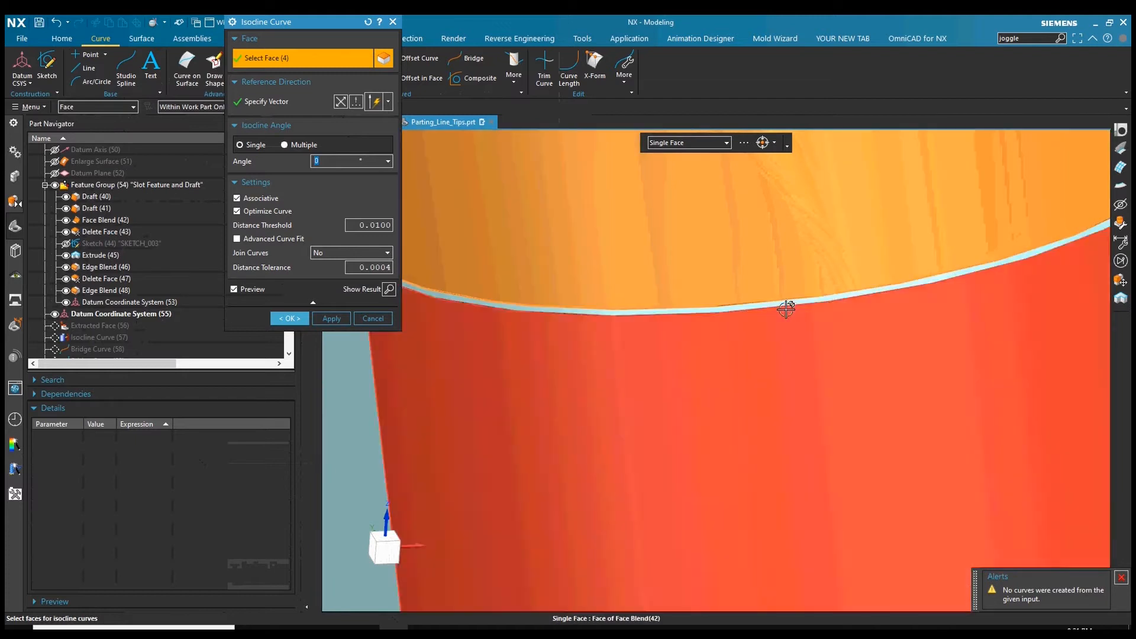
pyautogui.click(786, 308)
pyautogui.click(824, 392)
pyautogui.scroll(-8, 824, 392)
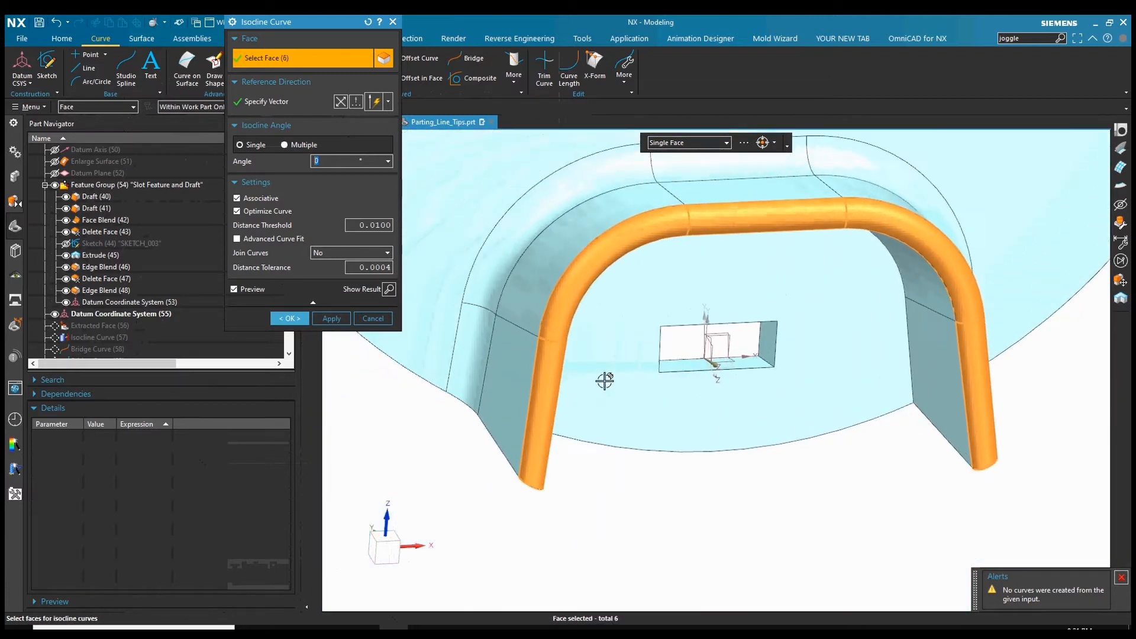
pyautogui.scroll(10, 572, 338)
pyautogui.click(545, 350)
pyautogui.scroll(-8, 753, 409)
# Try isocline angles of 75° and -75°, and create the isocline curve at 75°
pyautogui.keyDown('shift'); pyautogui.moveTo(486, 479); pyautogui.dragTo(511, 478, button='middle'); pyautogui.keyUp('shift')
pyautogui.click(317, 160)
pyautogui.write('75')
pyautogui.press('Return')
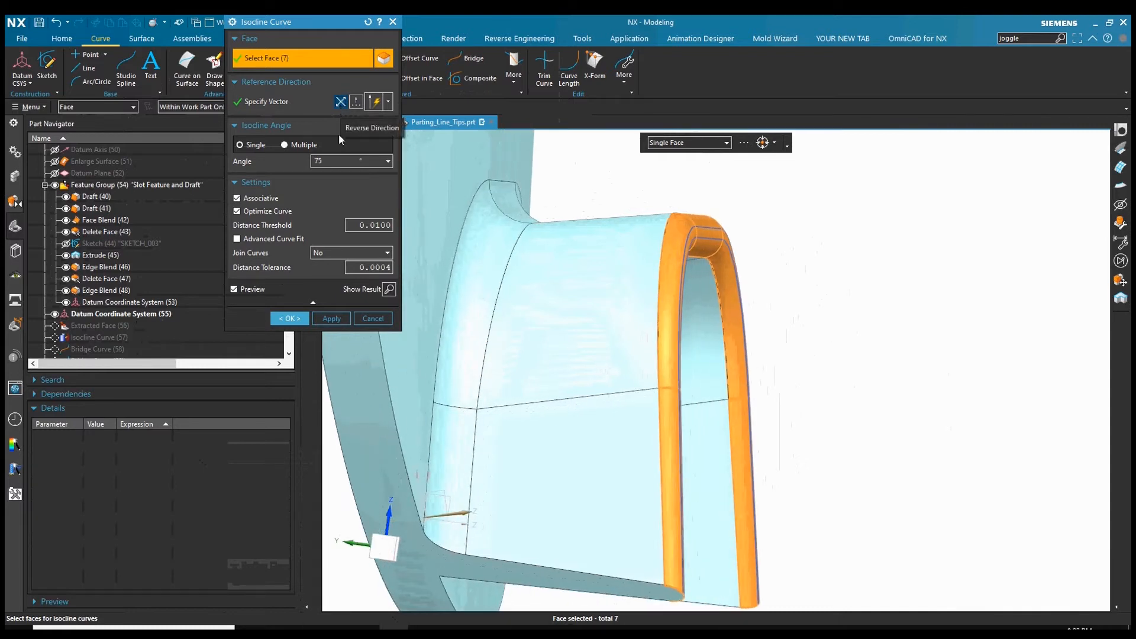
pyautogui.write('-75')
pyautogui.press('Return')
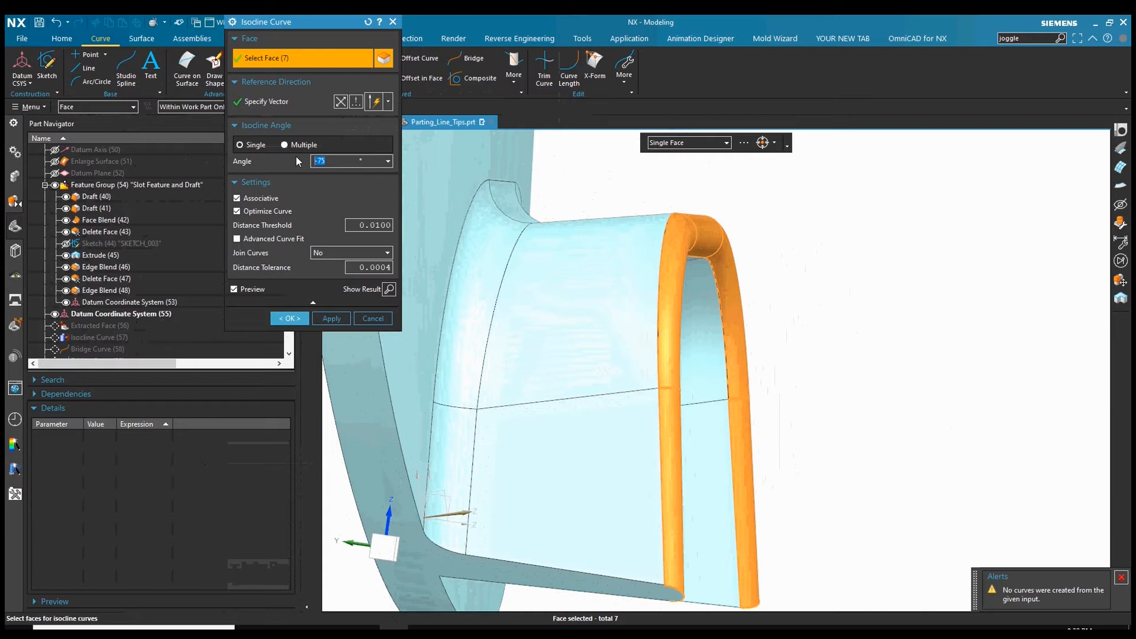
pyautogui.press('Return')
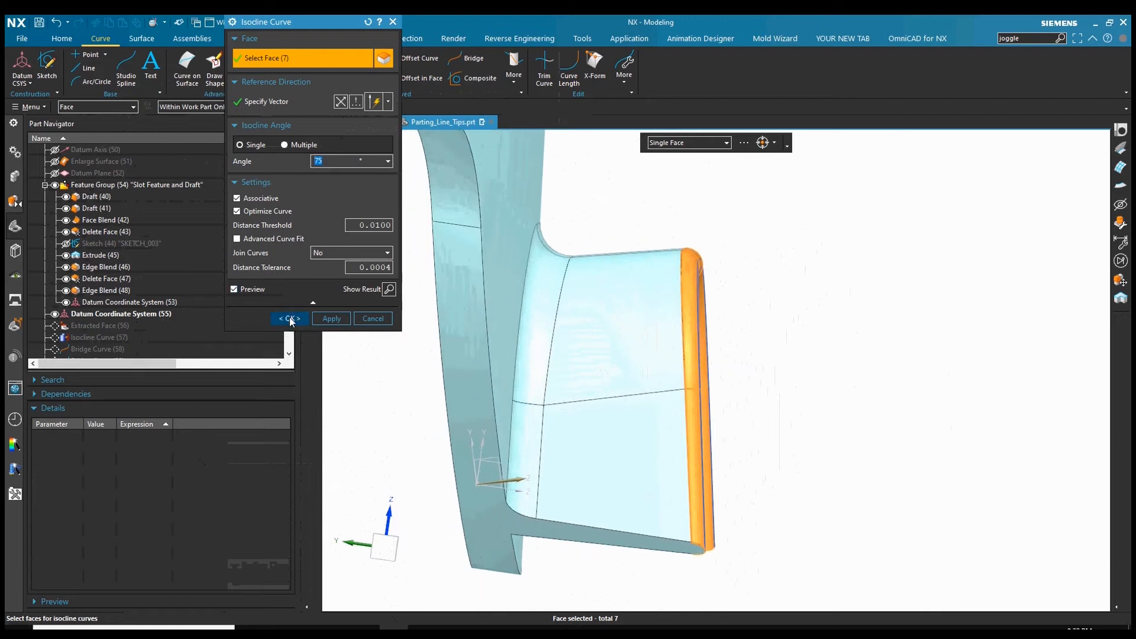
pyautogui.click(291, 318)
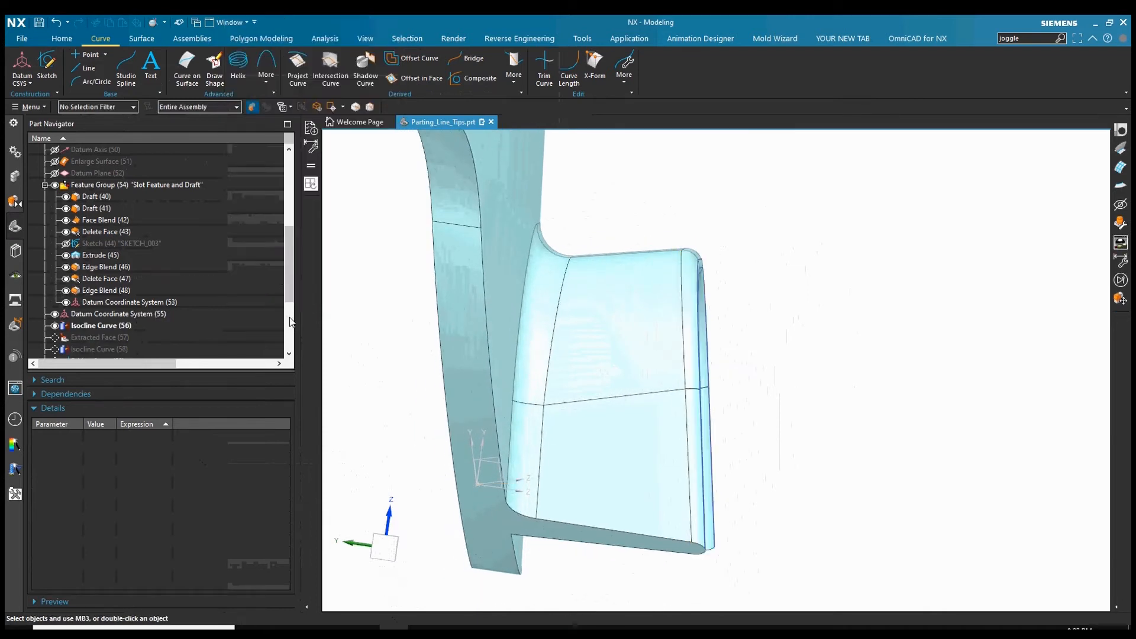
# Set up a vector-type Law Extension along the Z axis of the slot's angled coordinate system with a constant length of 1 in
pyautogui.moveTo(337, 256); pyautogui.dragTo(921, 196, button='middle')
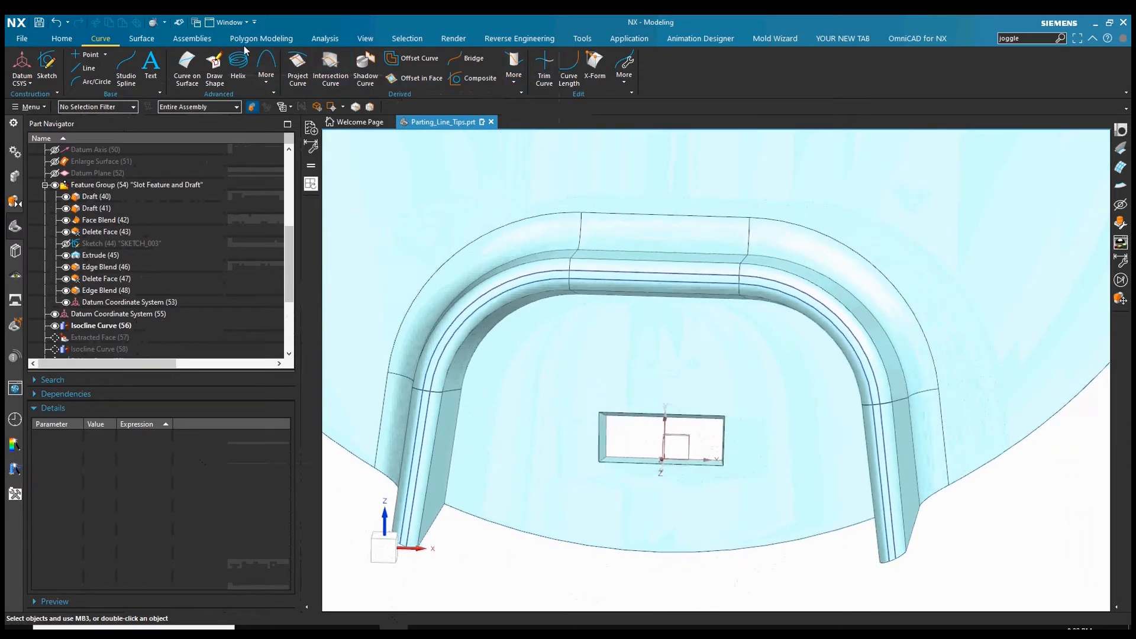
pyautogui.click(148, 40)
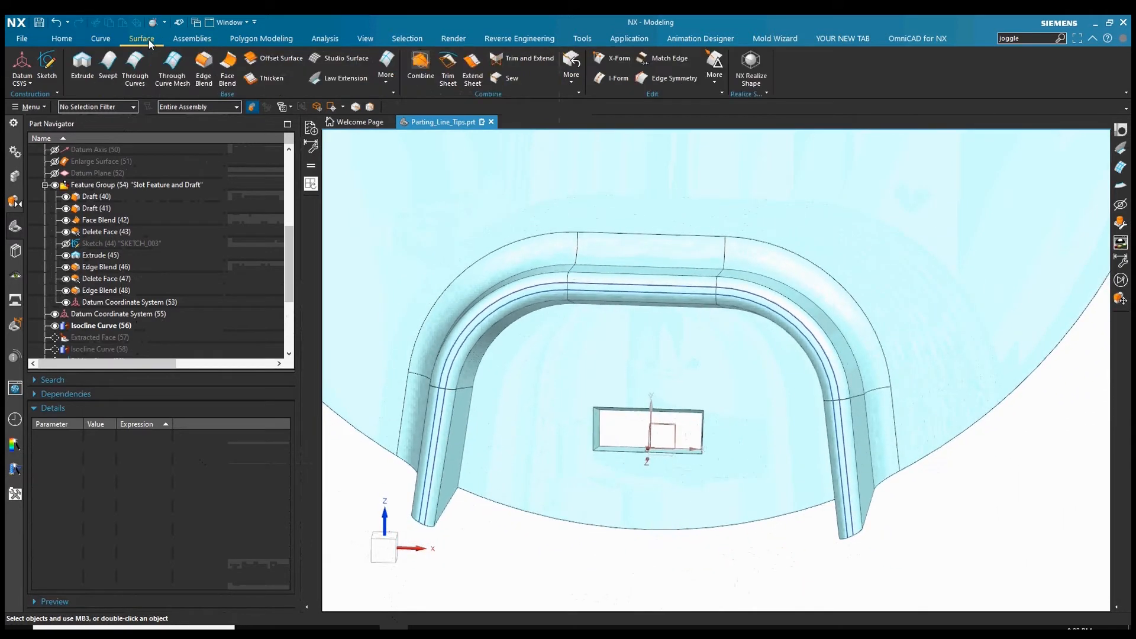
pyautogui.click(364, 82)
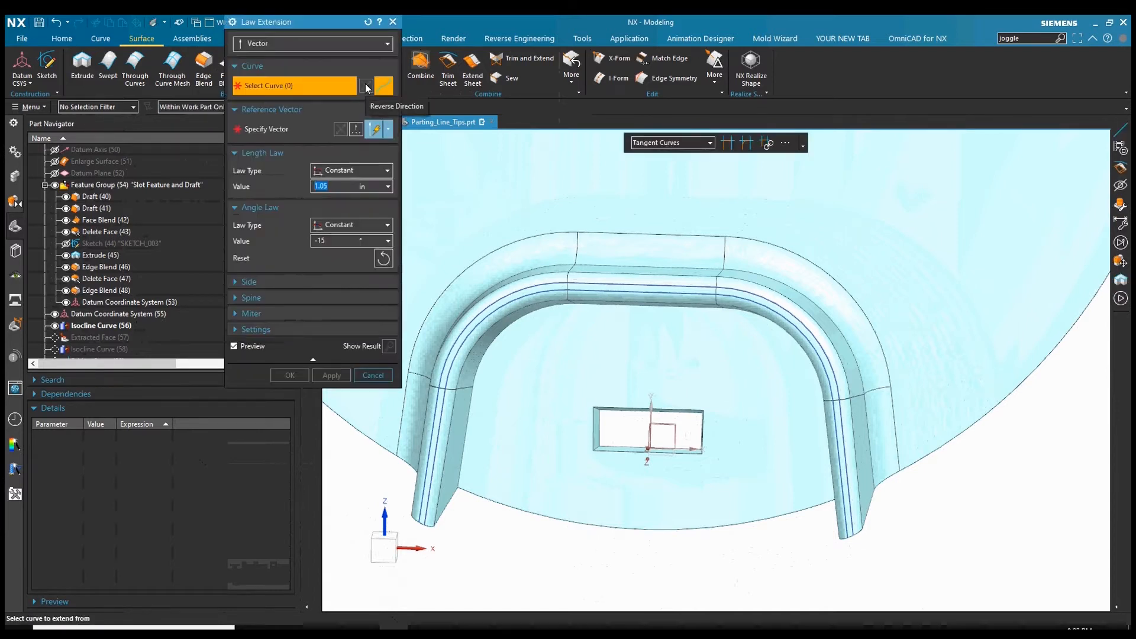
pyautogui.click(290, 130)
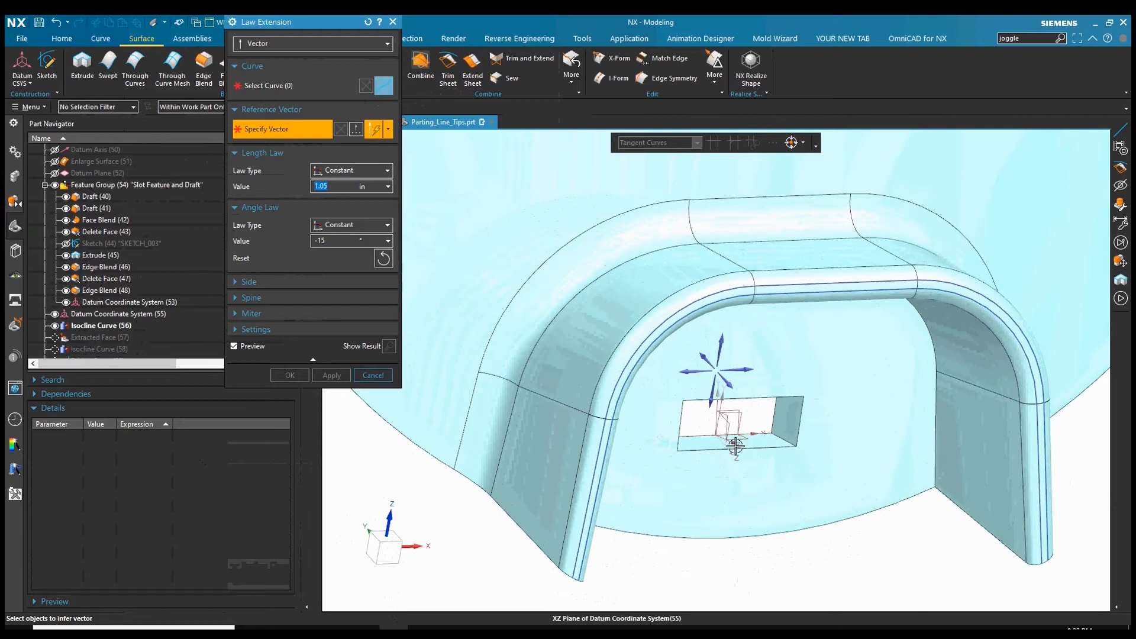
pyautogui.click(731, 444)
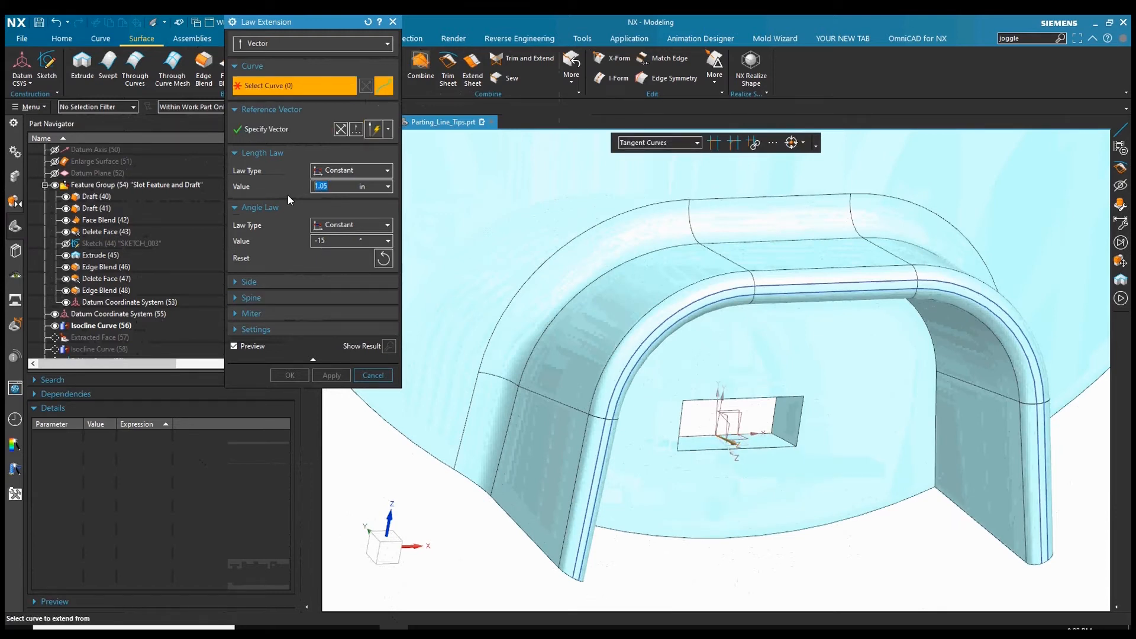
pyautogui.write('1')
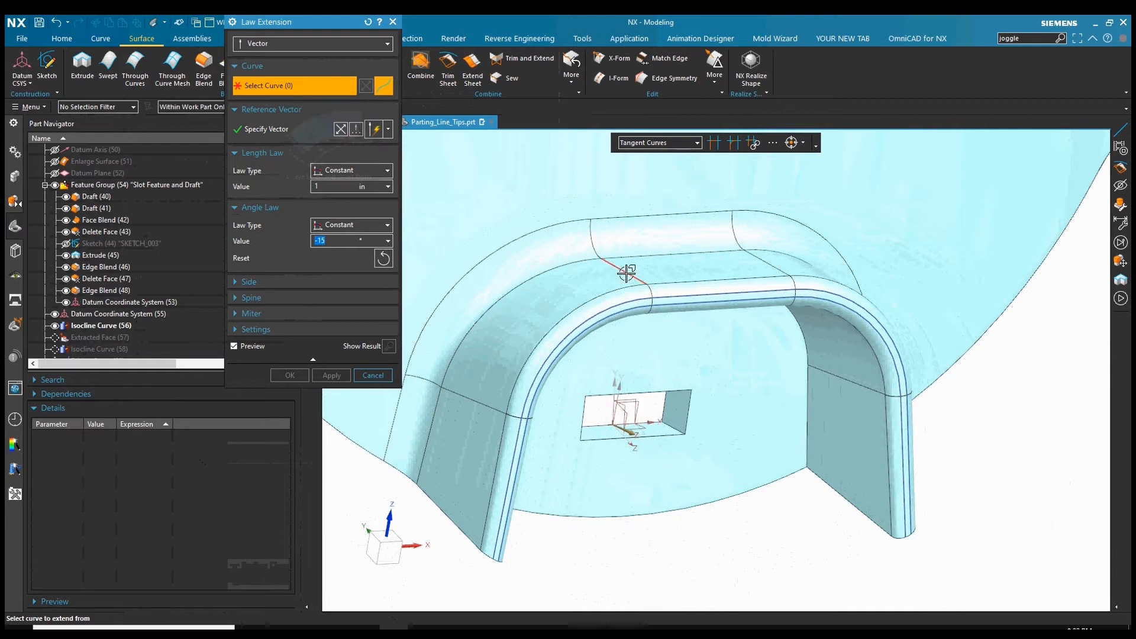
# Select the isocline curve along the arch and both straight legs, and create the law extension surface at a constant -15° angle
pyautogui.click(687, 291)
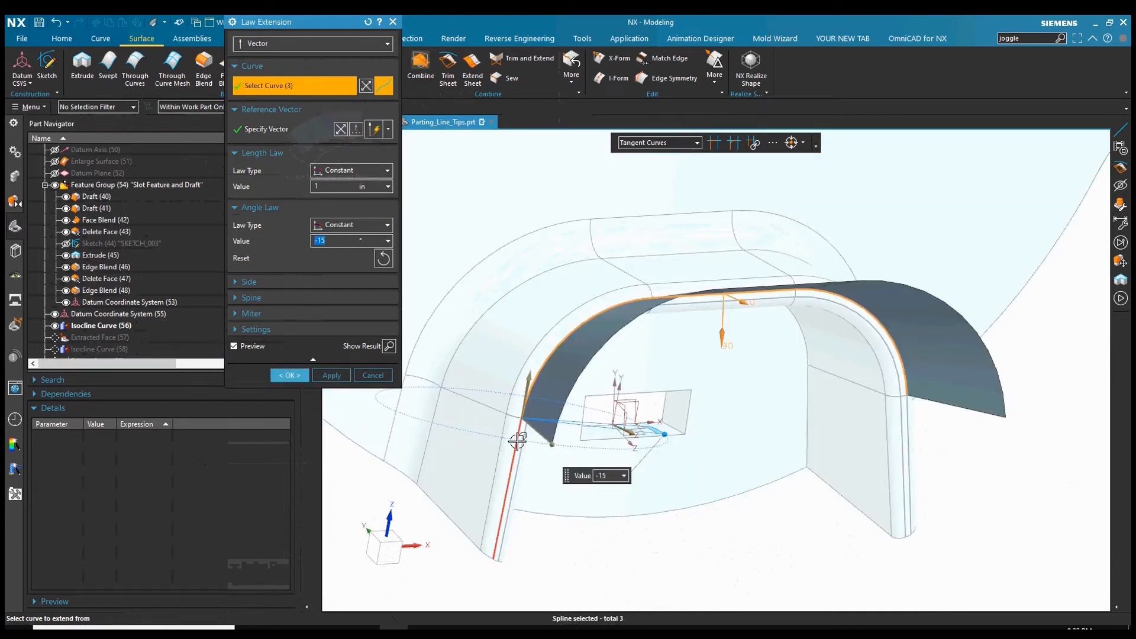
pyautogui.click(517, 461)
pyautogui.moveTo(767, 506); pyautogui.dragTo(993, 482, button='middle')
pyautogui.click(934, 490)
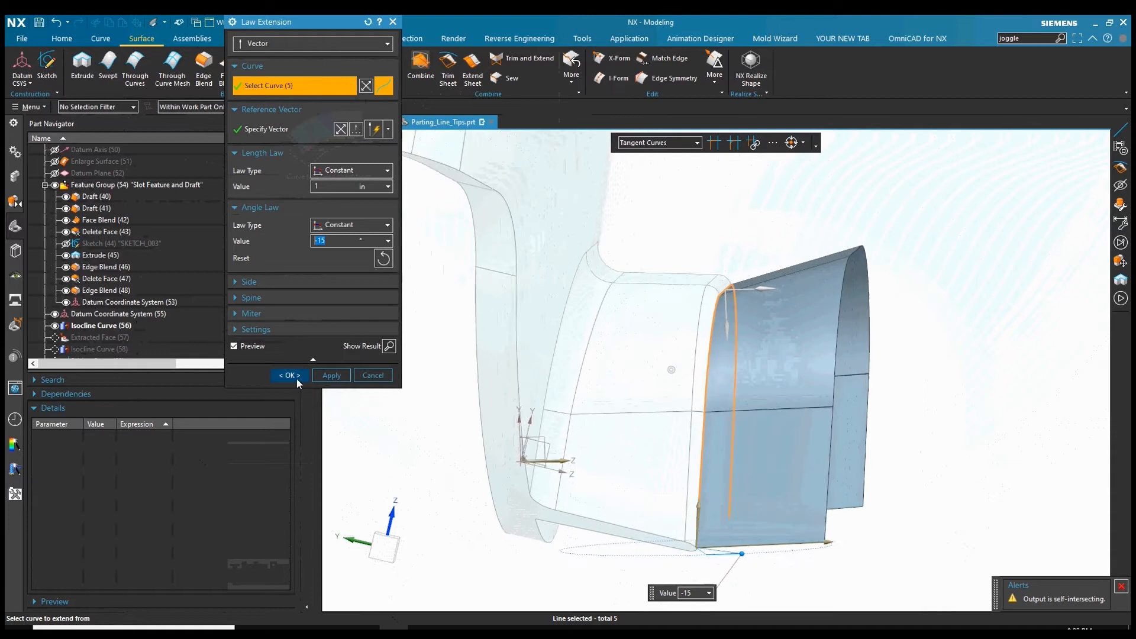
pyautogui.click(325, 376)
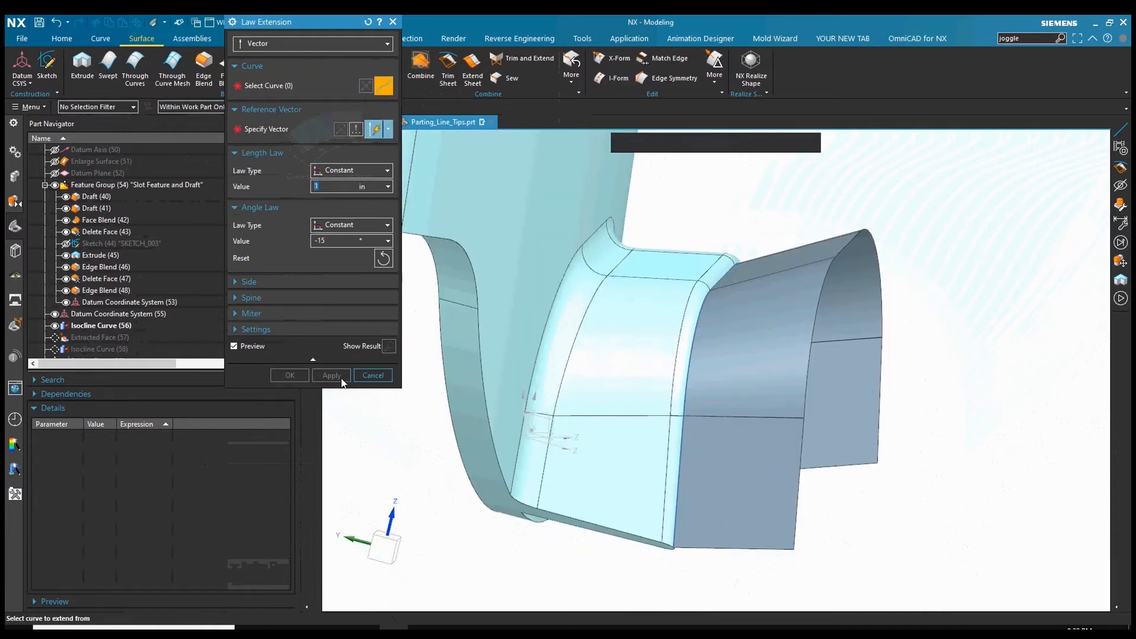
pyautogui.click(373, 376)
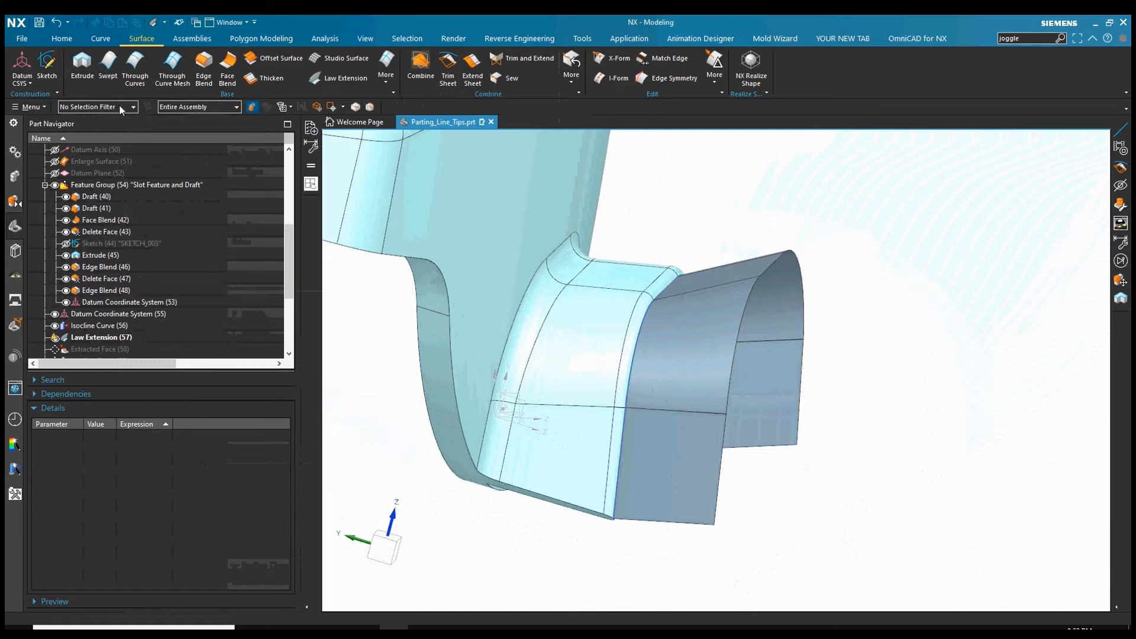
# Start an extrusion and select the tangent outer edges of the law extension sheet, along the arch and both legs, as the section
pyautogui.click(93, 78)
pyautogui.moveTo(812, 484); pyautogui.dragTo(674, 478, button='middle')
pyautogui.click(647, 482)
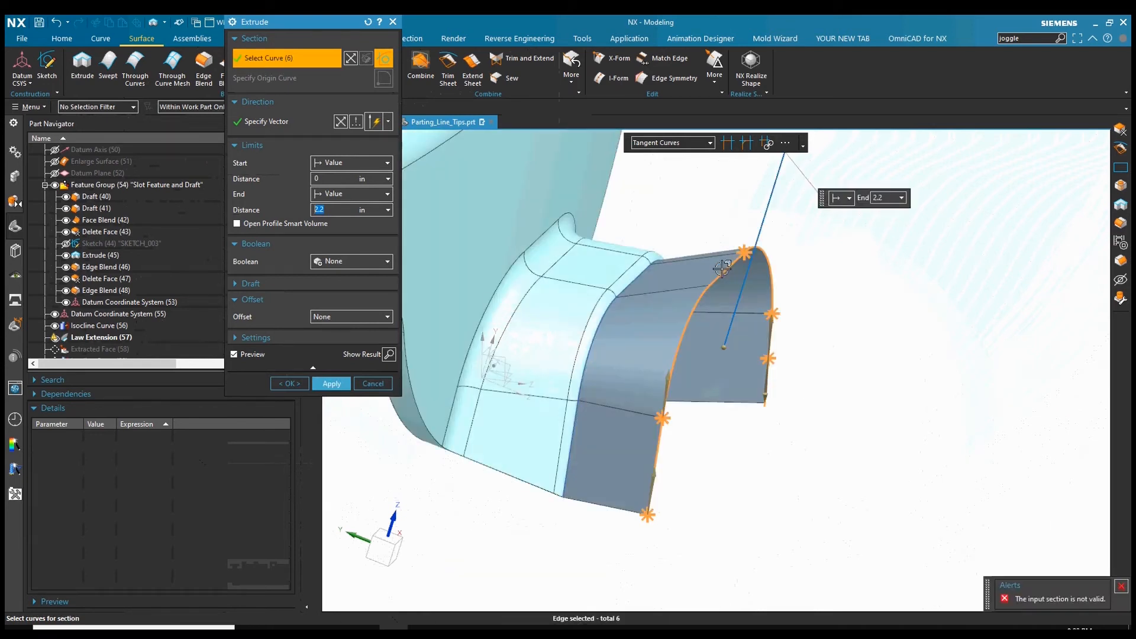
pyautogui.moveTo(800, 371); pyautogui.dragTo(840, 303, button='middle')
pyautogui.scroll(4, 899, 503)
pyautogui.scroll(-6, 844, 504)
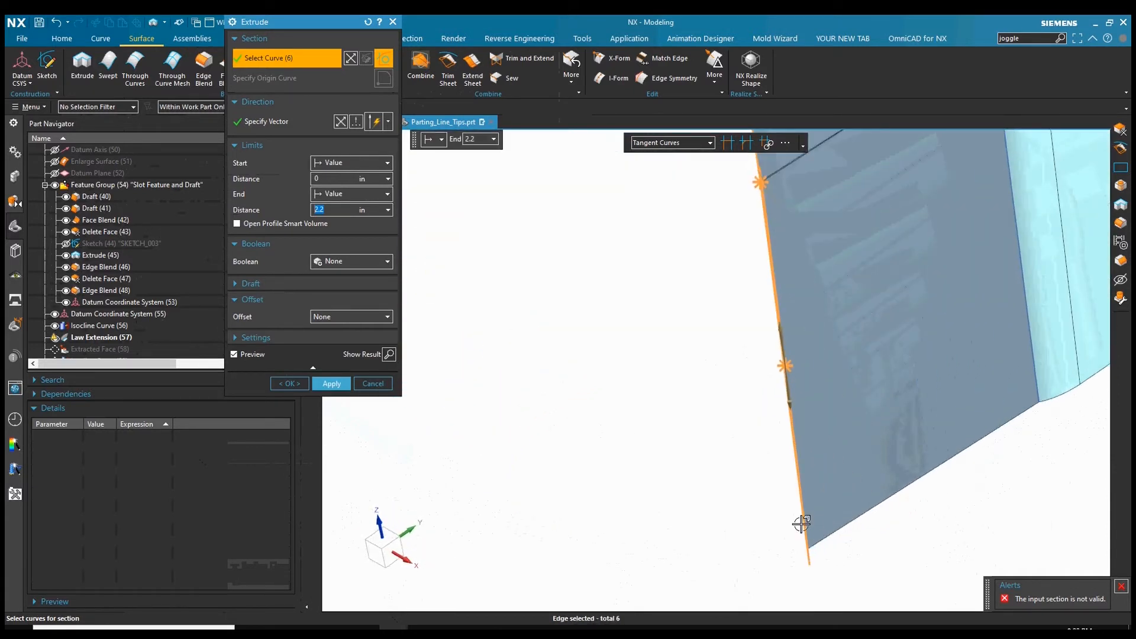
pyautogui.scroll(-5, 595, 329)
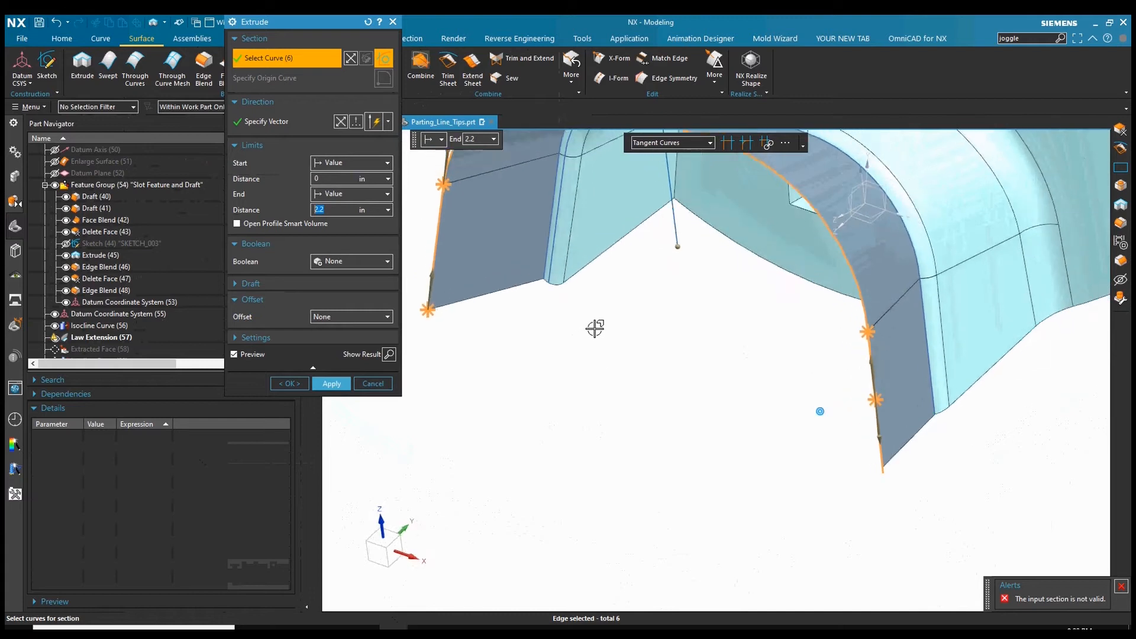
# Direct the extrusion along the Z axis of the slot's angled coordinate system
pyautogui.click(279, 120)
pyautogui.scroll(3, 775, 249)
pyautogui.click(805, 229)
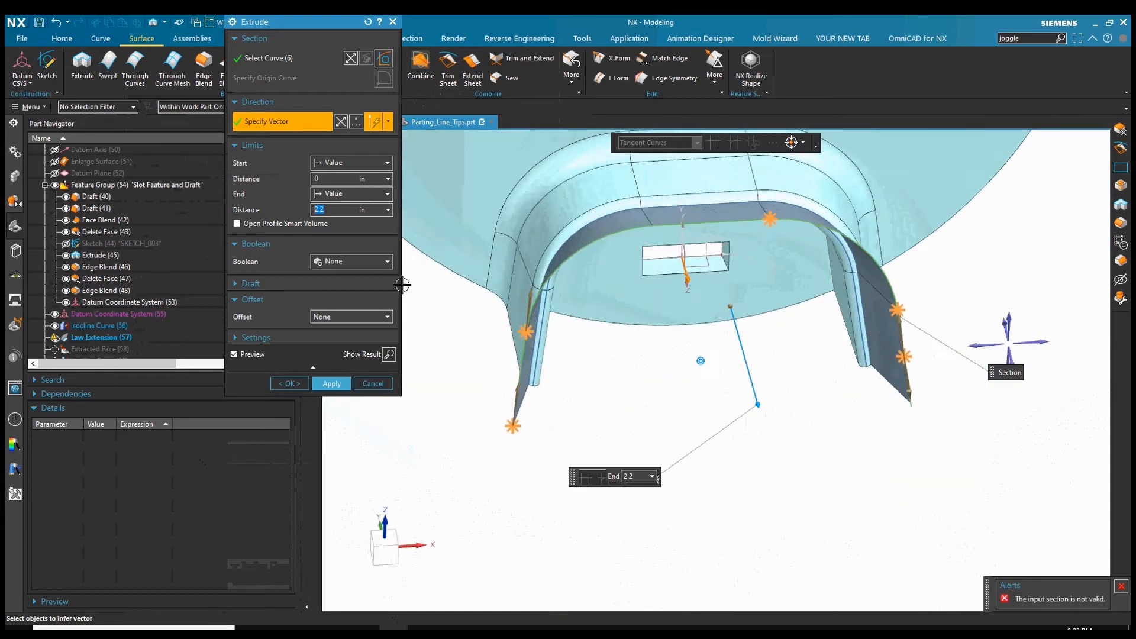
# Loosen the extrusion tolerance and create the 2.2 in extruded sheet from the law extension's outer edges
pyautogui.click(280, 61)
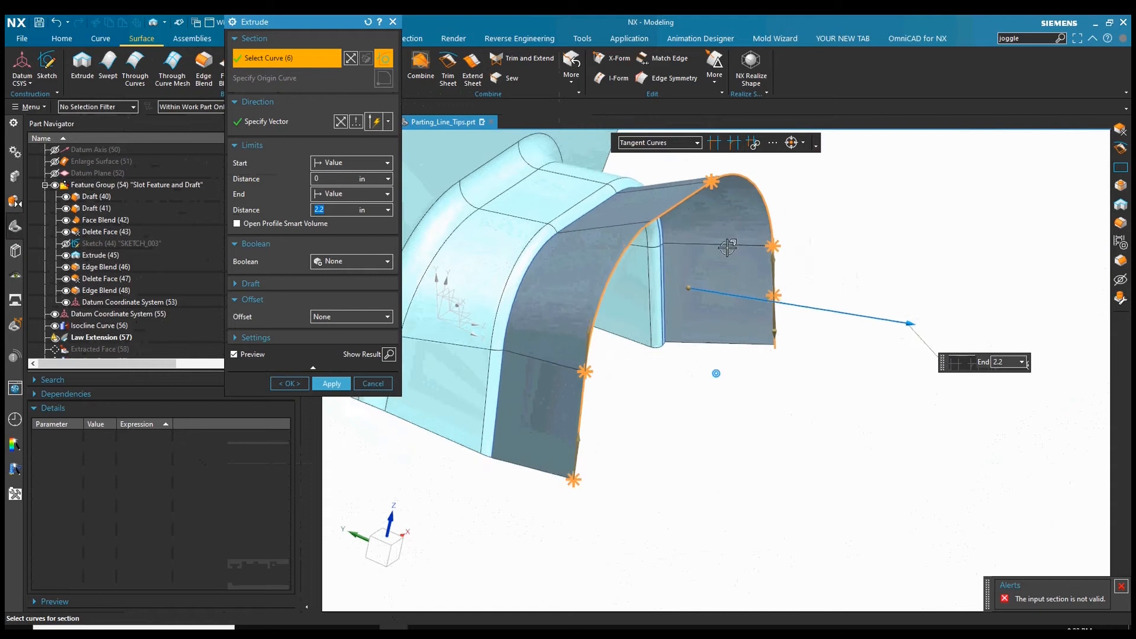
pyautogui.scroll(10, 728, 247)
pyautogui.keyDown('shift'); pyautogui.moveTo(698, 326); pyautogui.dragTo(781, 323, button='middle'); pyautogui.keyUp('shift')
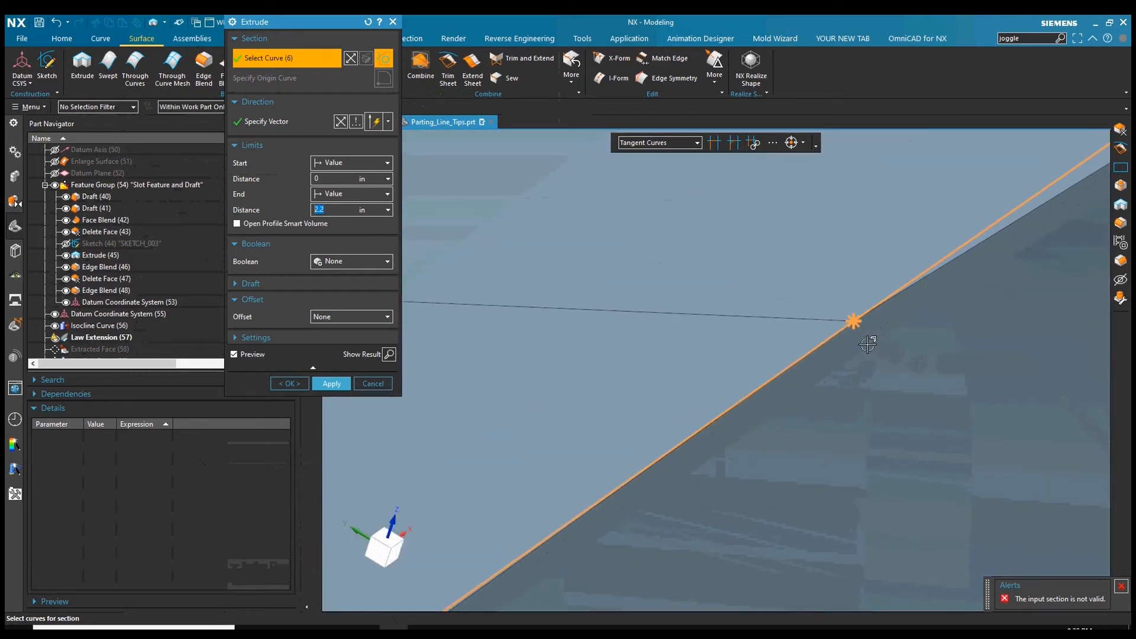
pyautogui.scroll(-3, 451, 358)
pyautogui.scroll(-6, 414, 304)
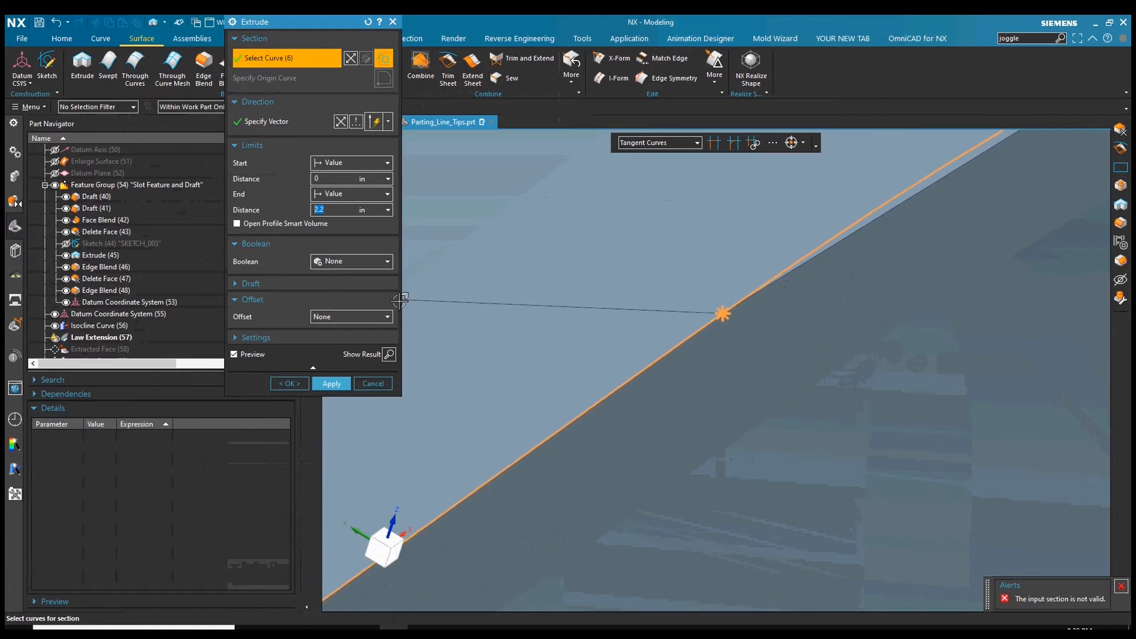
pyautogui.moveTo(418, 293); pyautogui.dragTo(359, 355, button='middle')
pyautogui.click(314, 341)
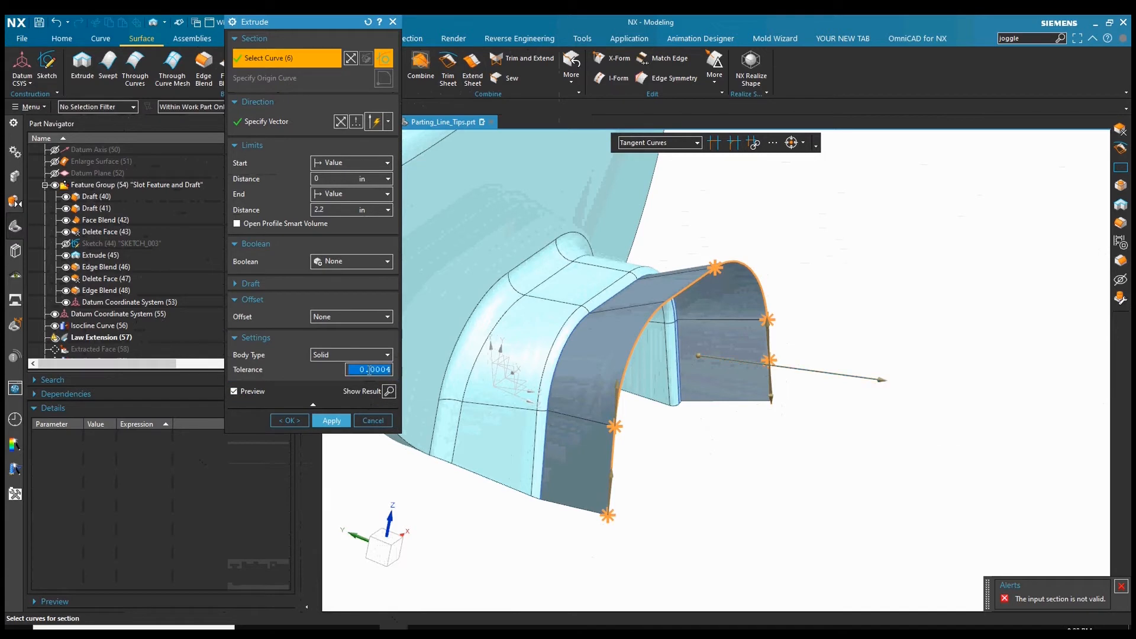
pyautogui.press('Return')
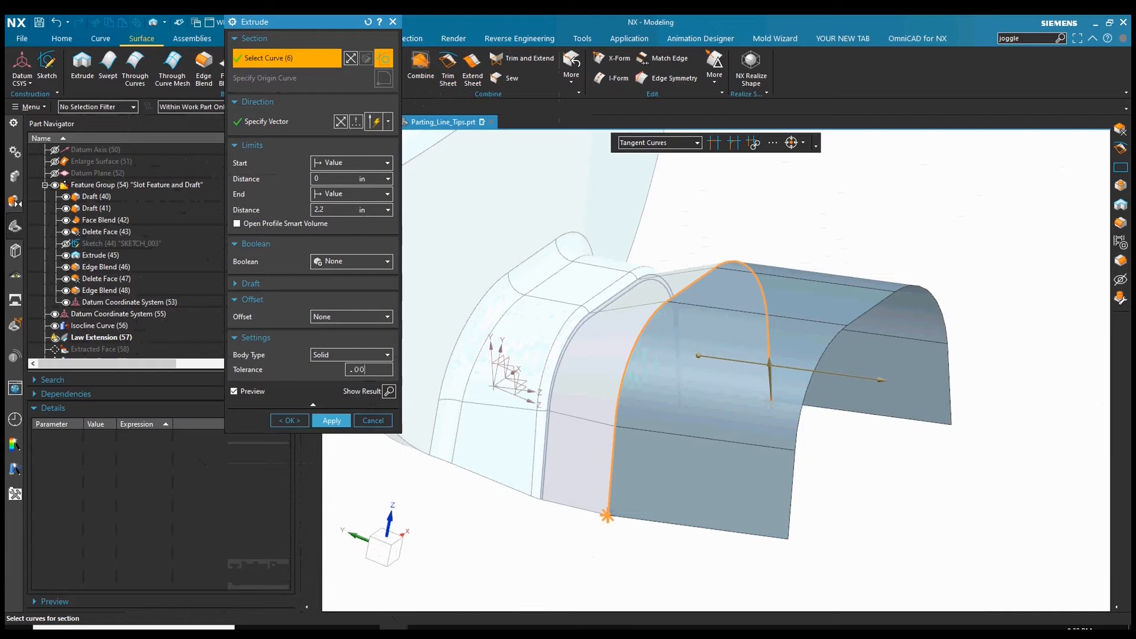
pyautogui.click(293, 420)
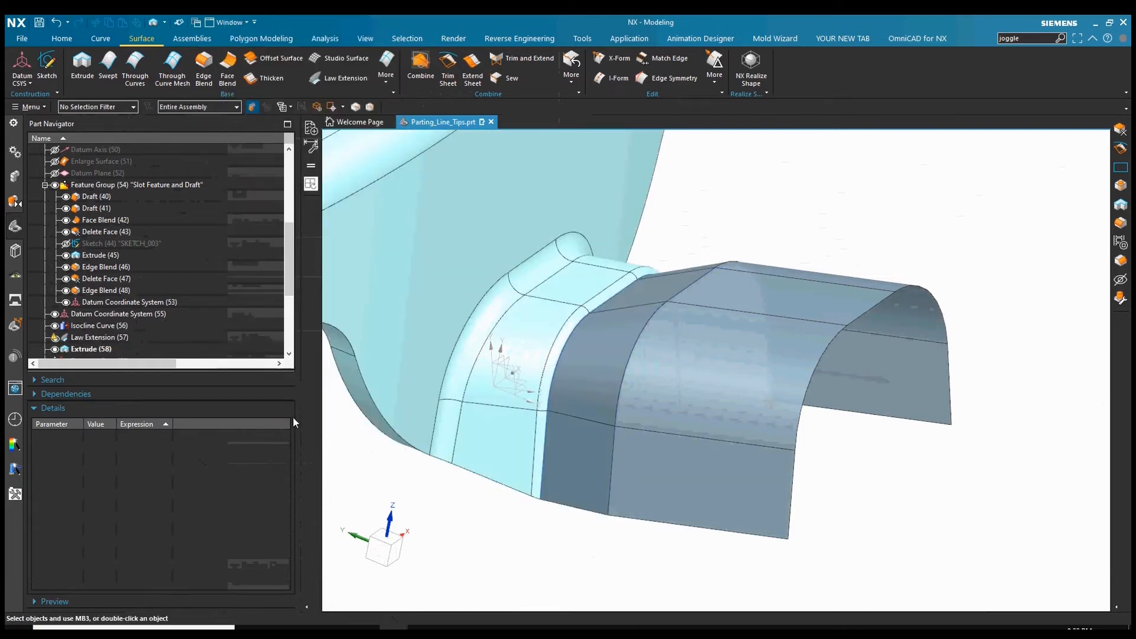
# Set up a face extraction by Region Faces, with the upper inner face of the small rectangular opening as the seed
pyautogui.moveTo(849, 285); pyautogui.dragTo(219, 79, button='middle')
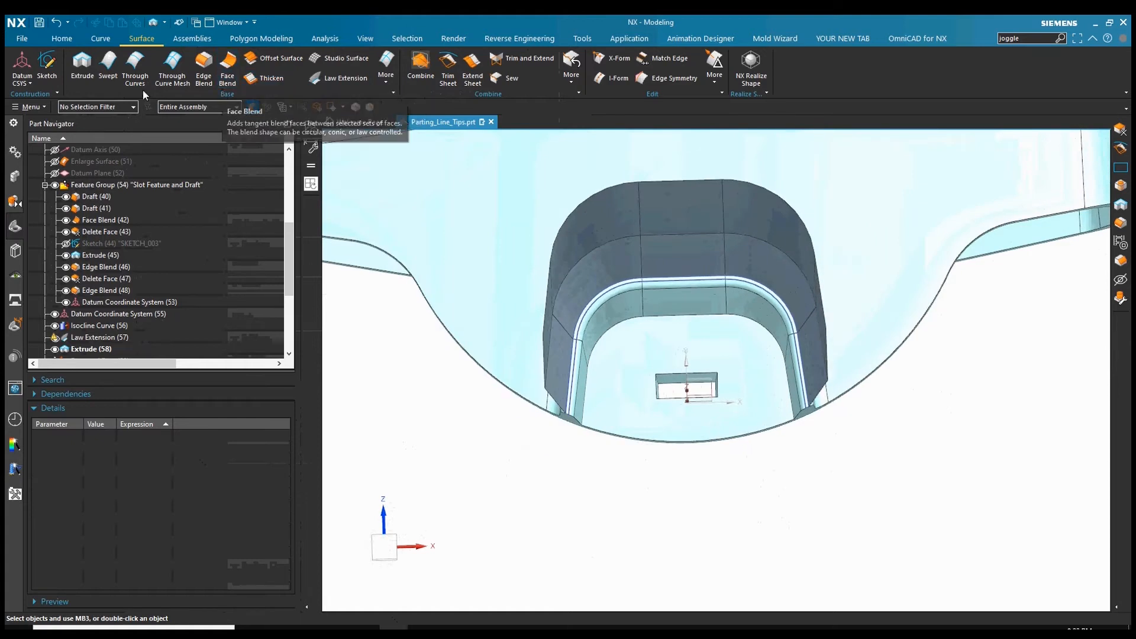
pyautogui.click(74, 40)
pyautogui.click(406, 71)
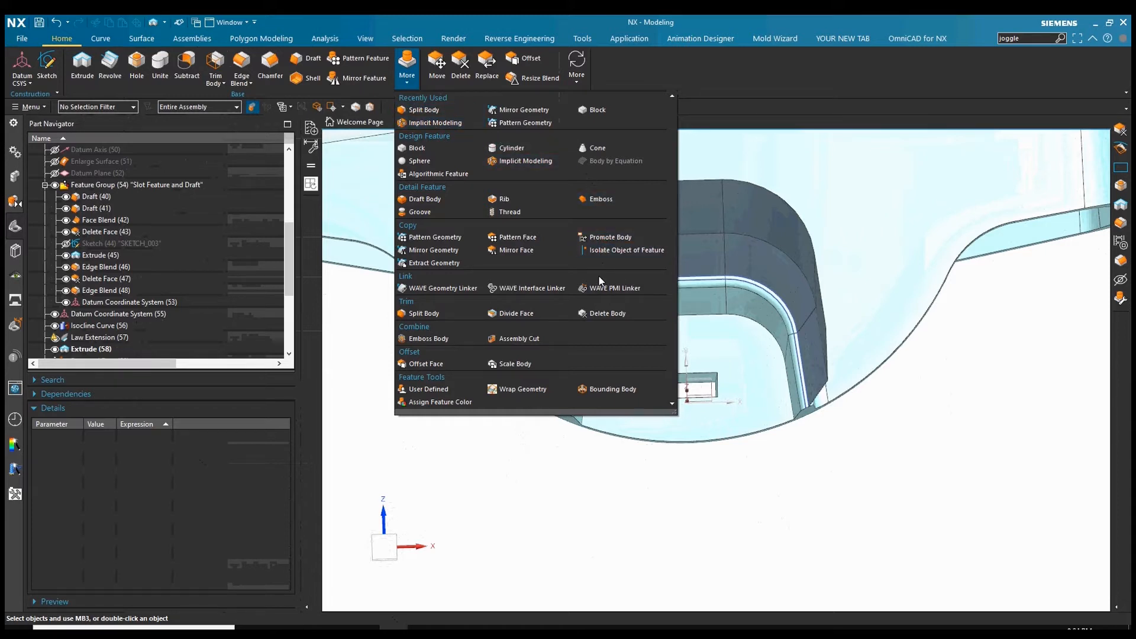
pyautogui.click(443, 264)
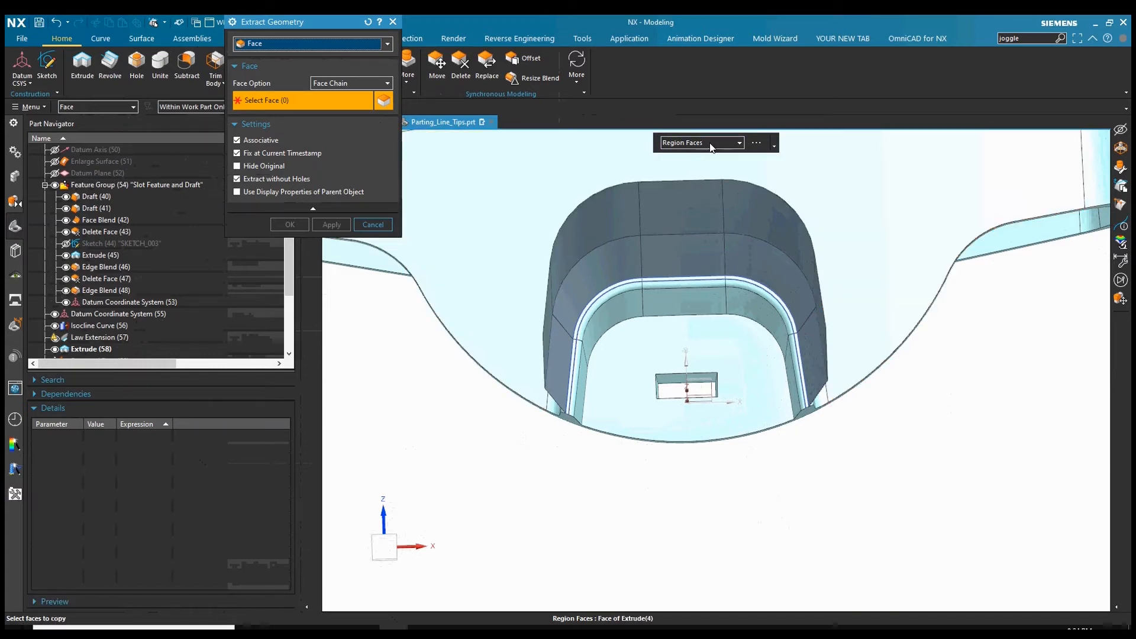
pyautogui.scroll(5, 679, 393)
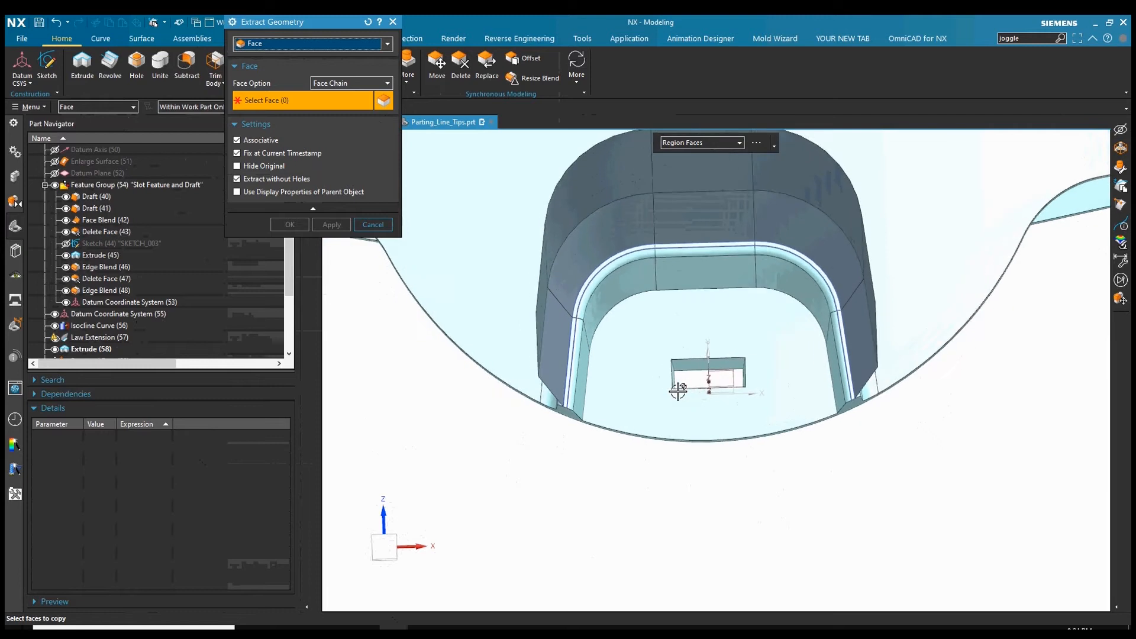
pyautogui.click(715, 144)
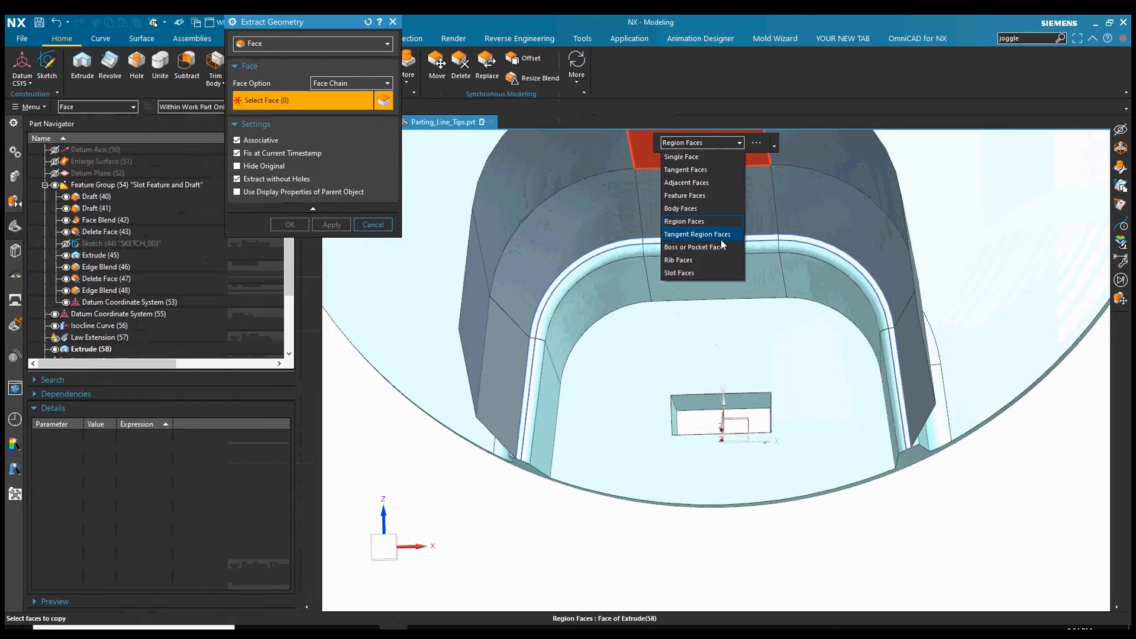
pyautogui.click(693, 223)
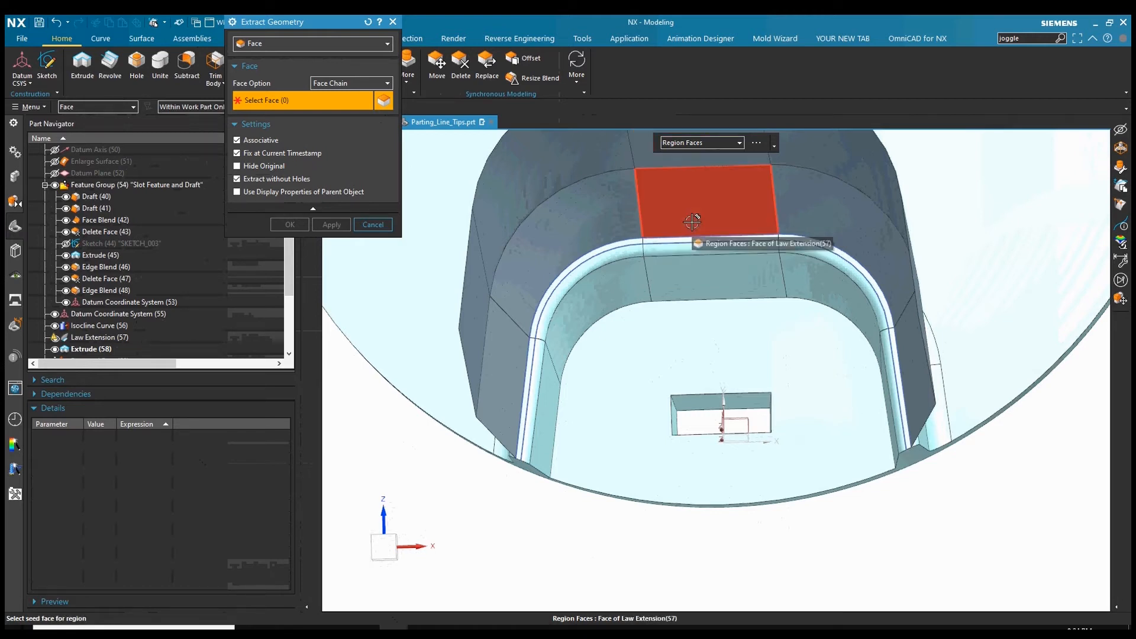
pyautogui.click(695, 400)
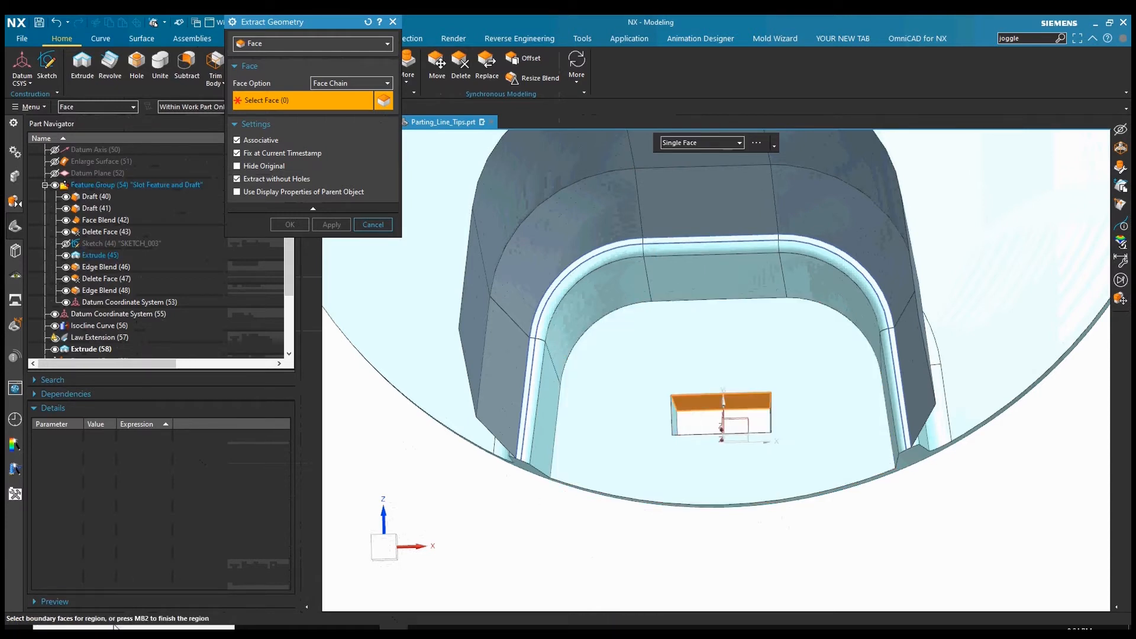
# Pick the part's bottom rim face and the slot arch's outer side wall as region boundaries, and extract the enclosed faces
pyautogui.moveTo(631, 590); pyautogui.dragTo(730, 291, button='middle')
pyautogui.moveTo(667, 268); pyautogui.dragTo(741, 476, button='middle')
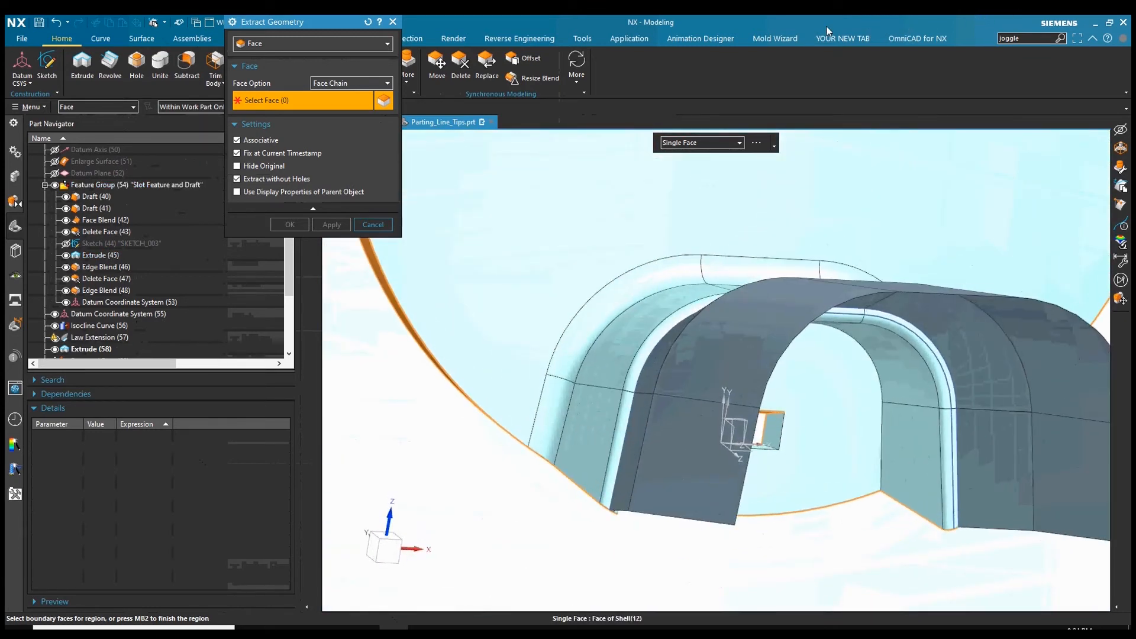
pyautogui.moveTo(645, 278); pyautogui.dragTo(958, 517, button='middle')
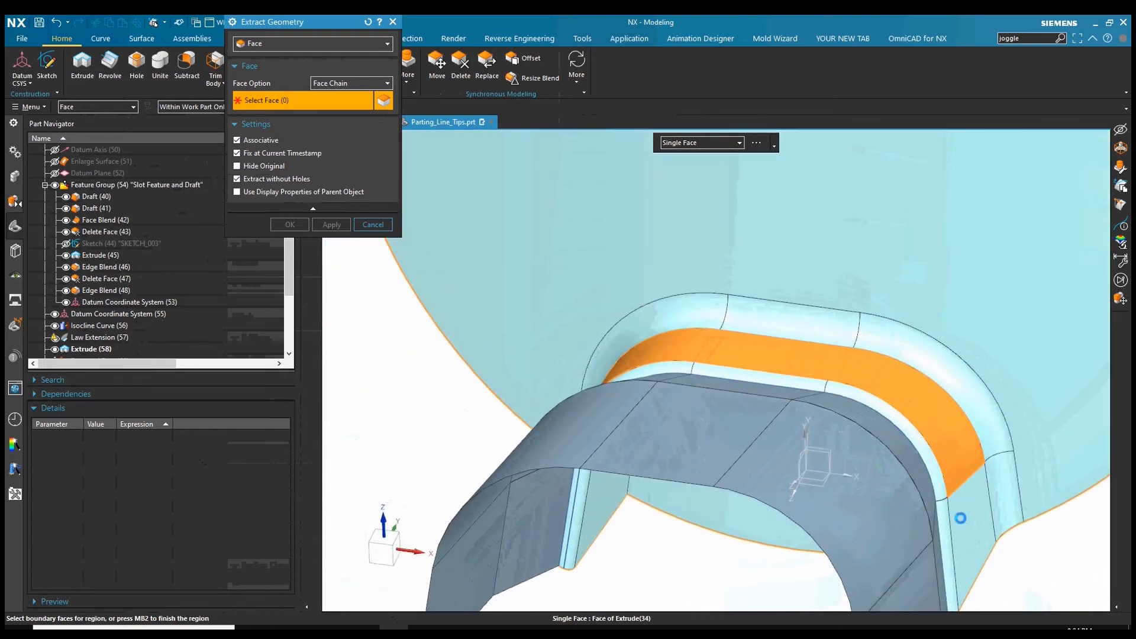
pyautogui.press('F8')
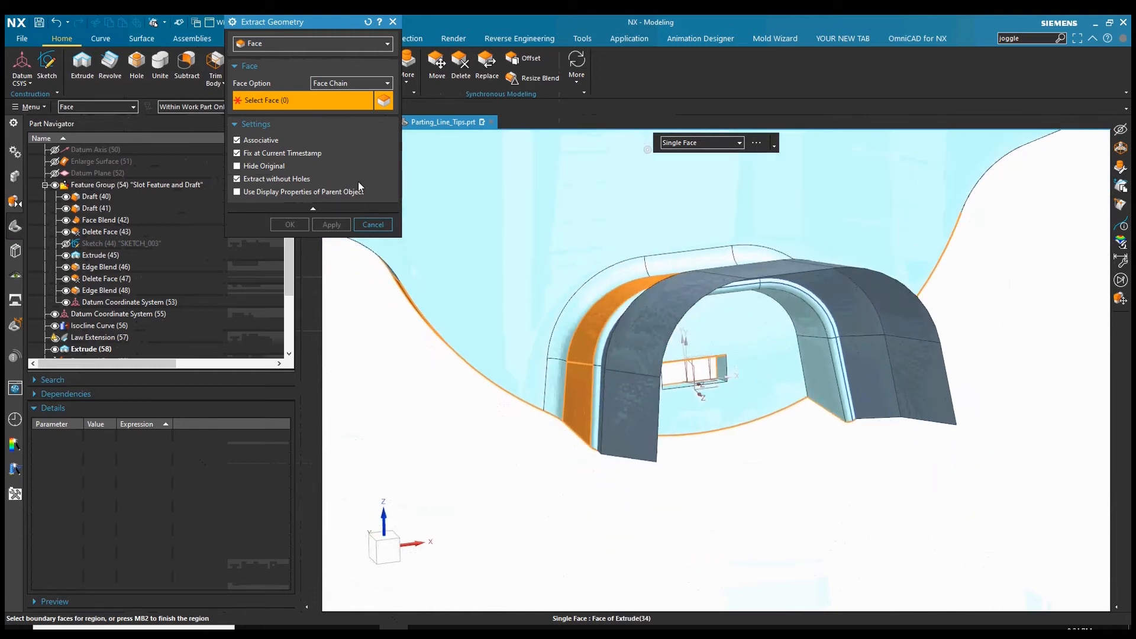
pyautogui.middleClick(769, 475)
pyautogui.moveTo(773, 524); pyautogui.dragTo(635, 240, button='middle')
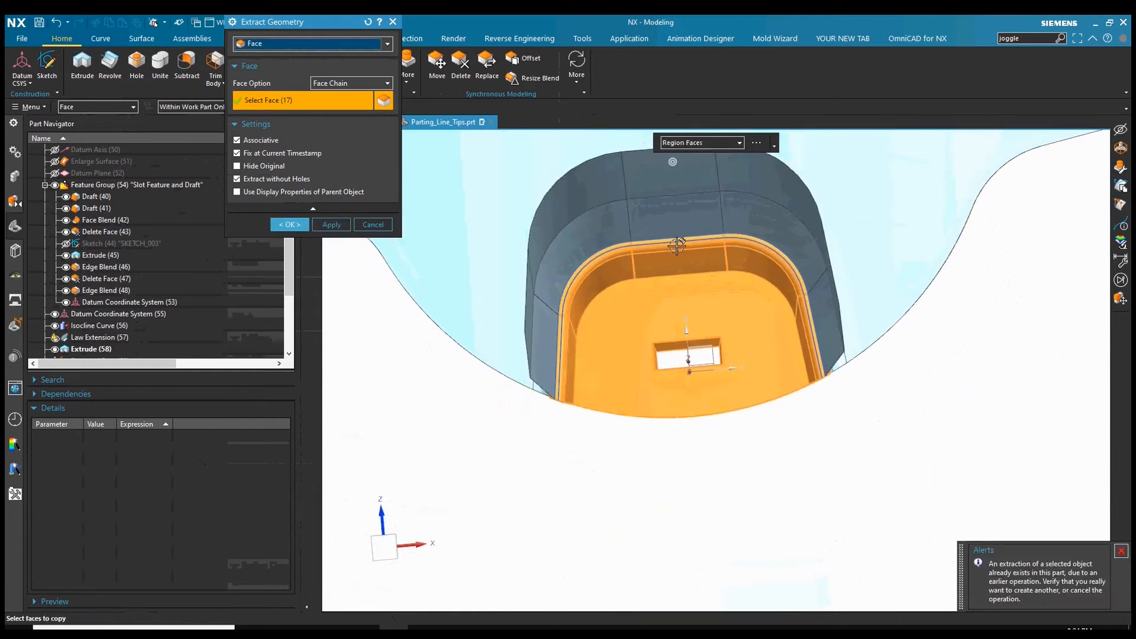
pyautogui.click(280, 226)
# Hide the main moulded part body so the extracted slot faces and extension sheets stand alone
pyautogui.click(459, 249)
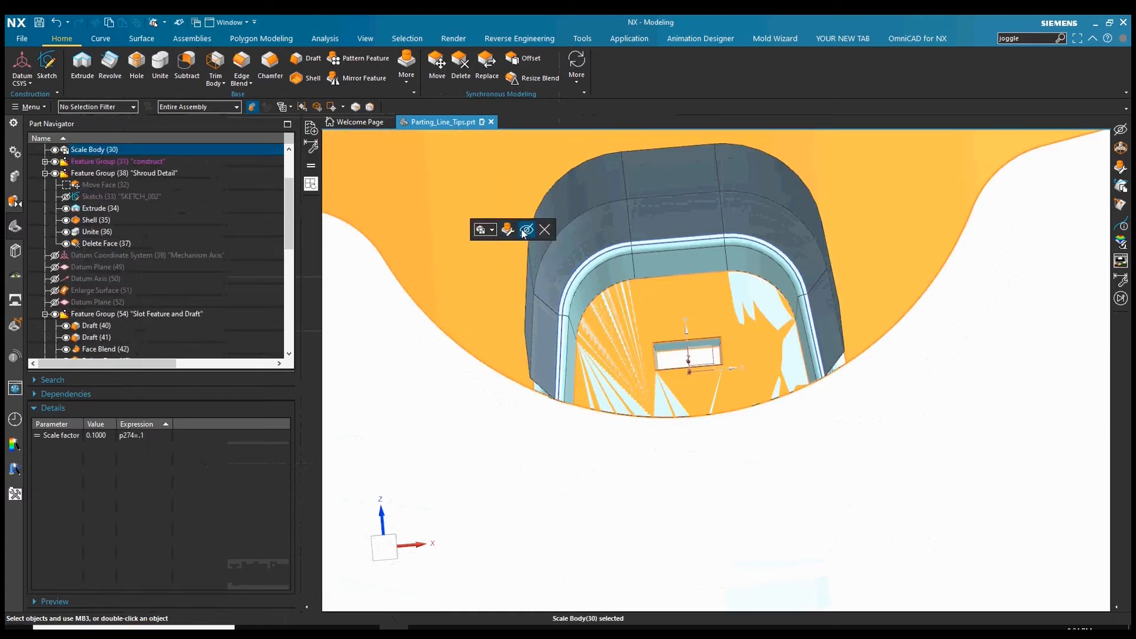
pyautogui.click(525, 230)
pyautogui.moveTo(604, 152); pyautogui.dragTo(688, 335, button='middle')
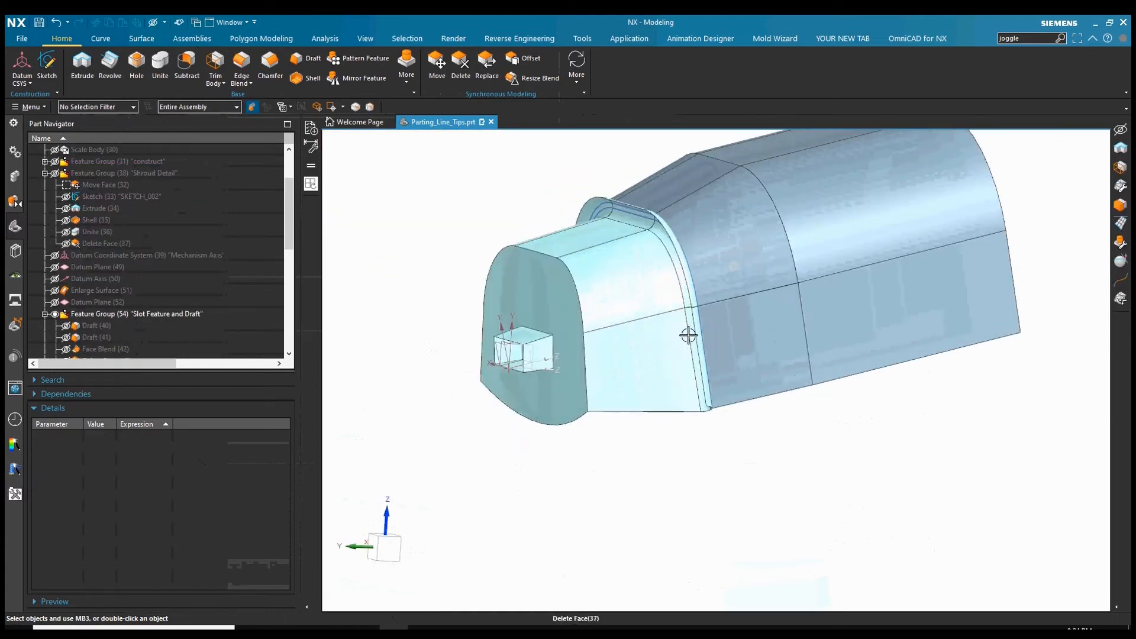
pyautogui.press('F8')
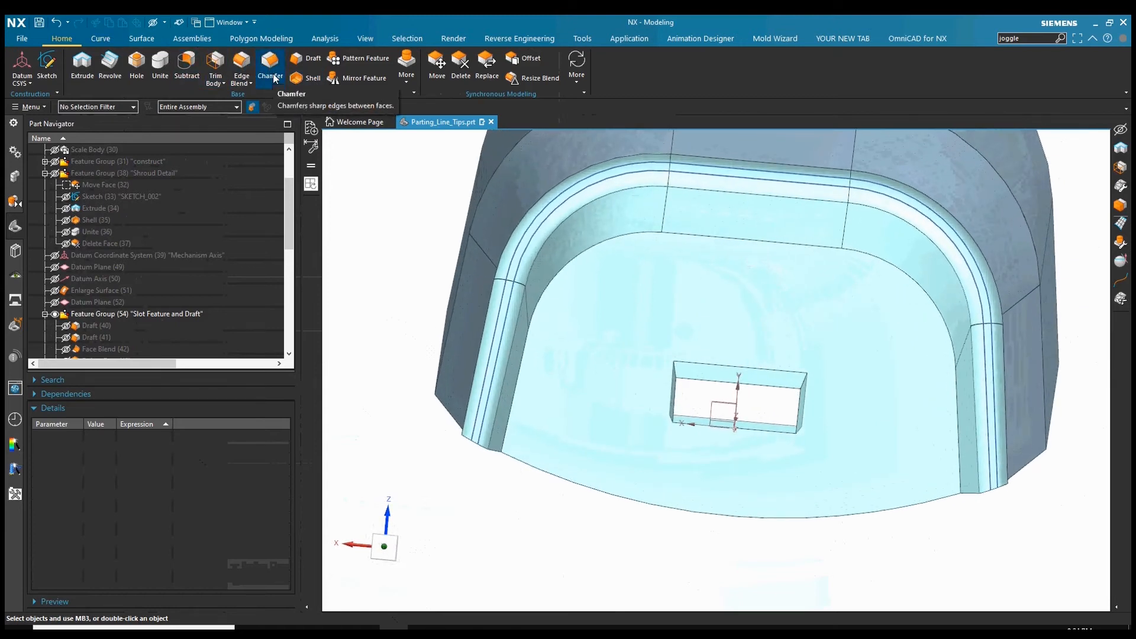
# Set up a Trim Sheet on the extracted slot sheet, bounded by the isocline curve along the arch and both straight legs
pyautogui.click(142, 39)
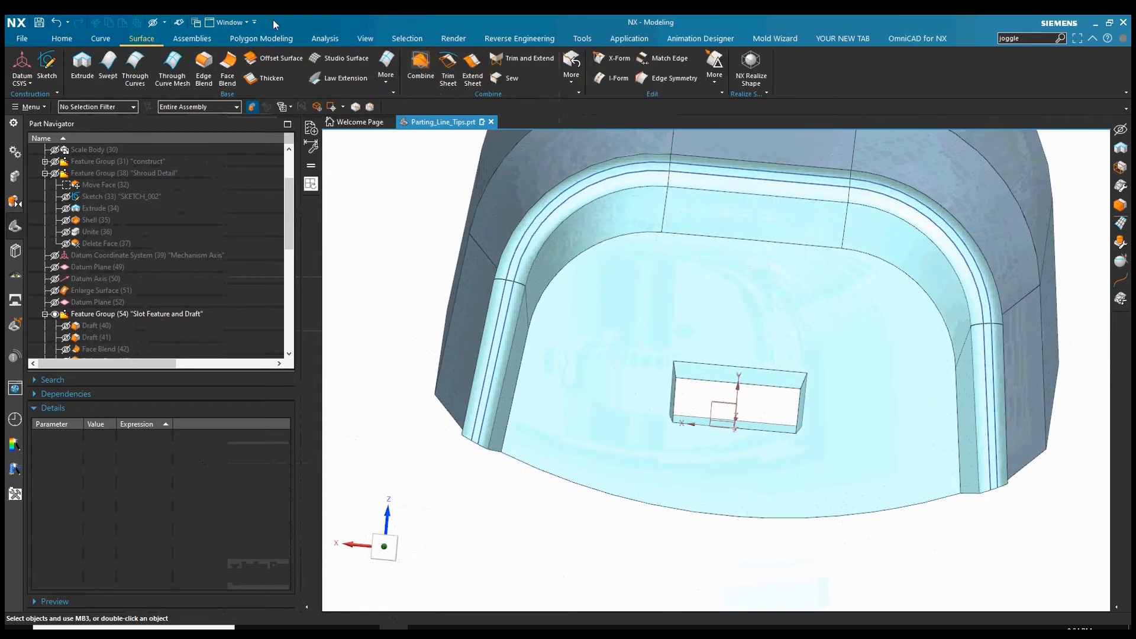
pyautogui.click(448, 63)
pyautogui.click(581, 292)
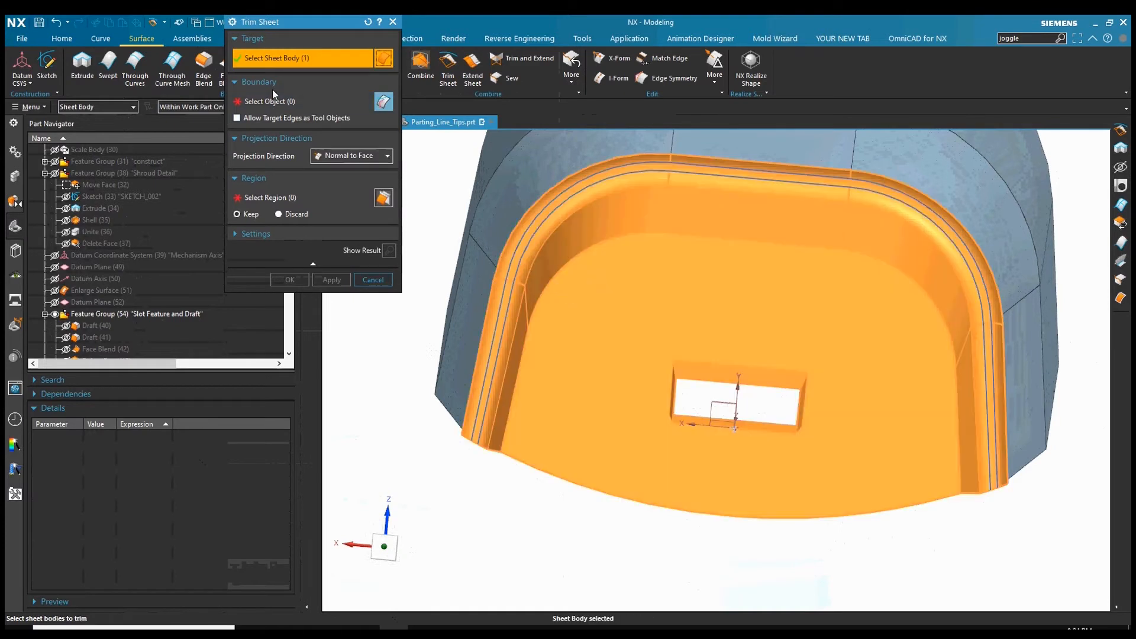
pyautogui.click(282, 102)
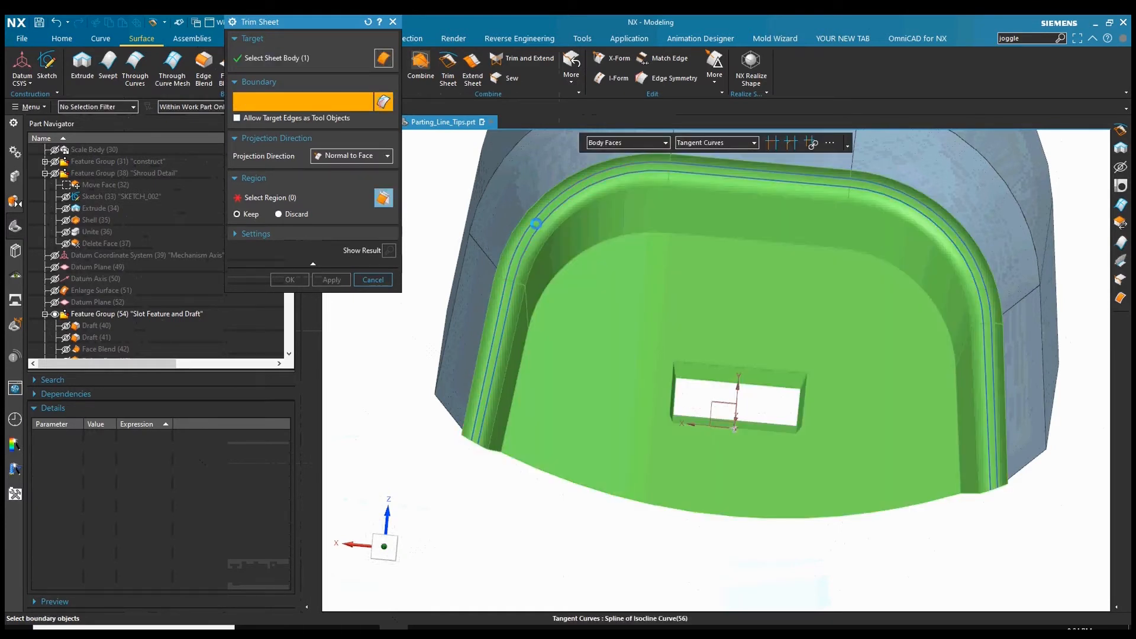
pyautogui.click(536, 223)
pyautogui.moveTo(989, 456)
pyautogui.mouseDown(button='middle')
pyautogui.moveTo(1006, 494)
pyautogui.moveTo(996, 491)
pyautogui.mouseUp(button='middle')
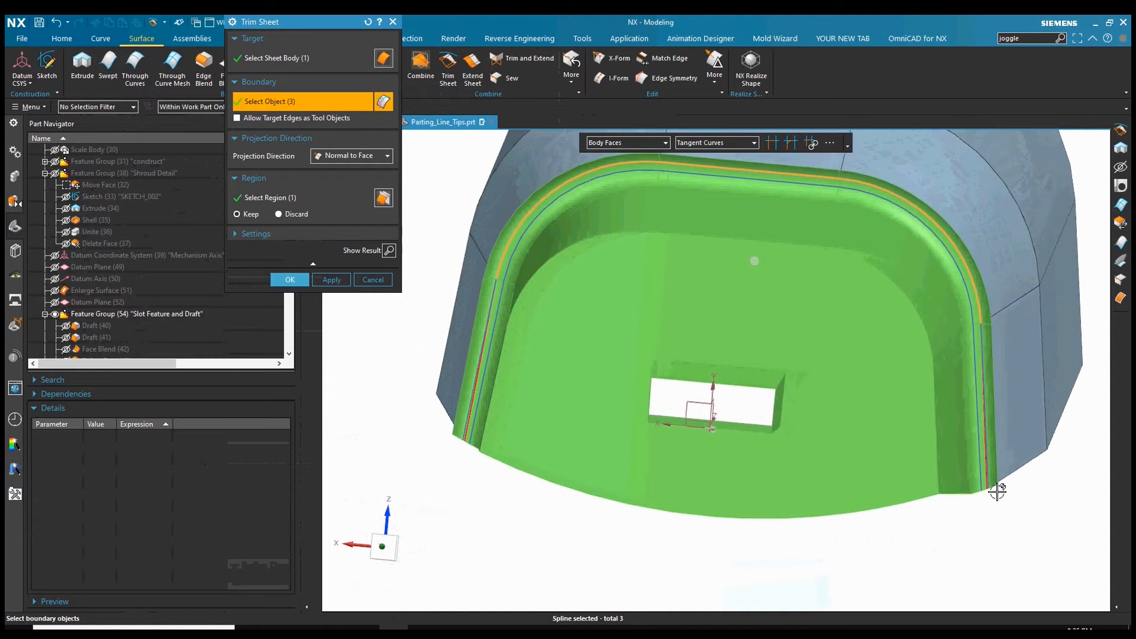
# Keep the slot pocket region inside the isocline curve and complete the sheet trim
pyautogui.click(309, 200)
pyautogui.moveTo(611, 276); pyautogui.dragTo(638, 314, button='middle')
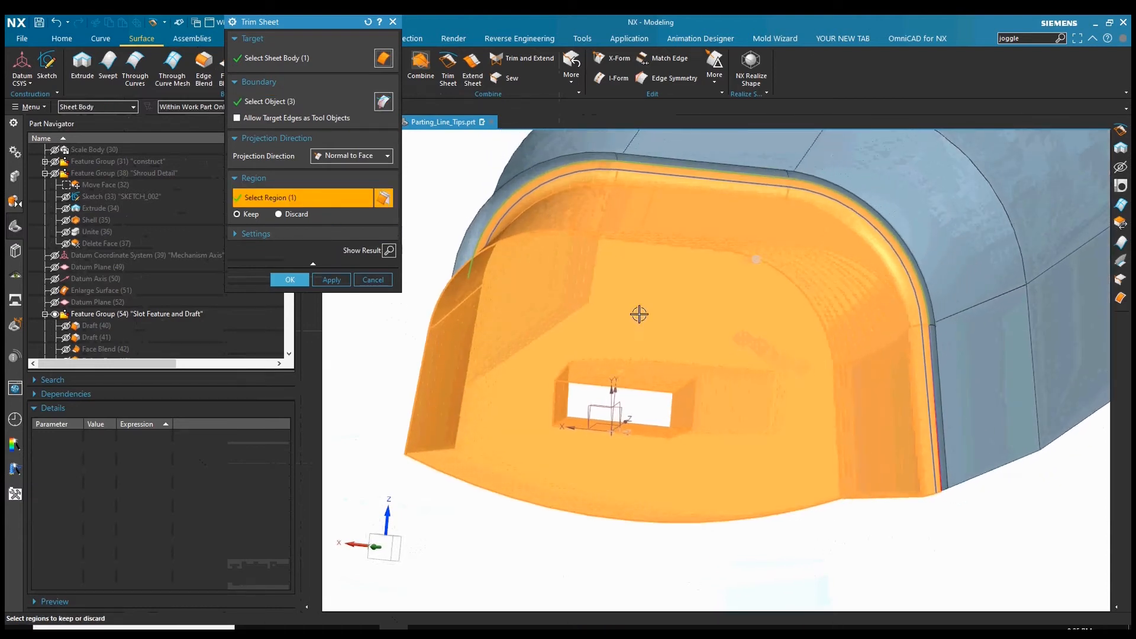
pyautogui.click(290, 279)
# Examine the joint between the trimmed slot sheet and the law extension in plan view, focusing on both arch corners
pyautogui.moveTo(680, 414); pyautogui.dragTo(774, 467, button='middle')
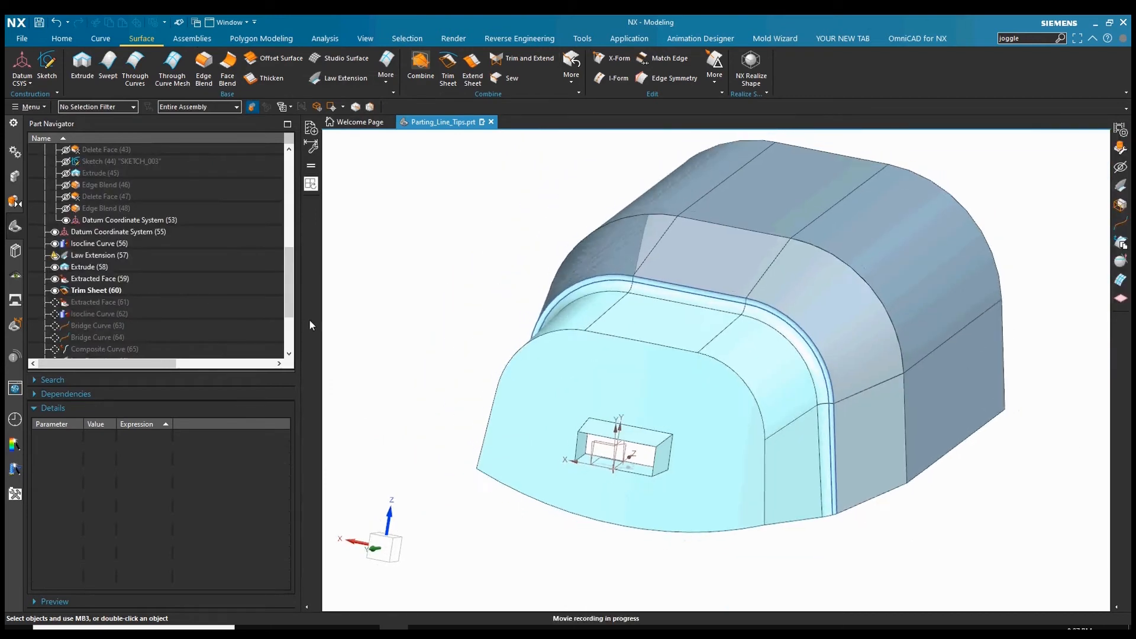
pyautogui.moveTo(331, 328); pyautogui.dragTo(464, 405, button='middle')
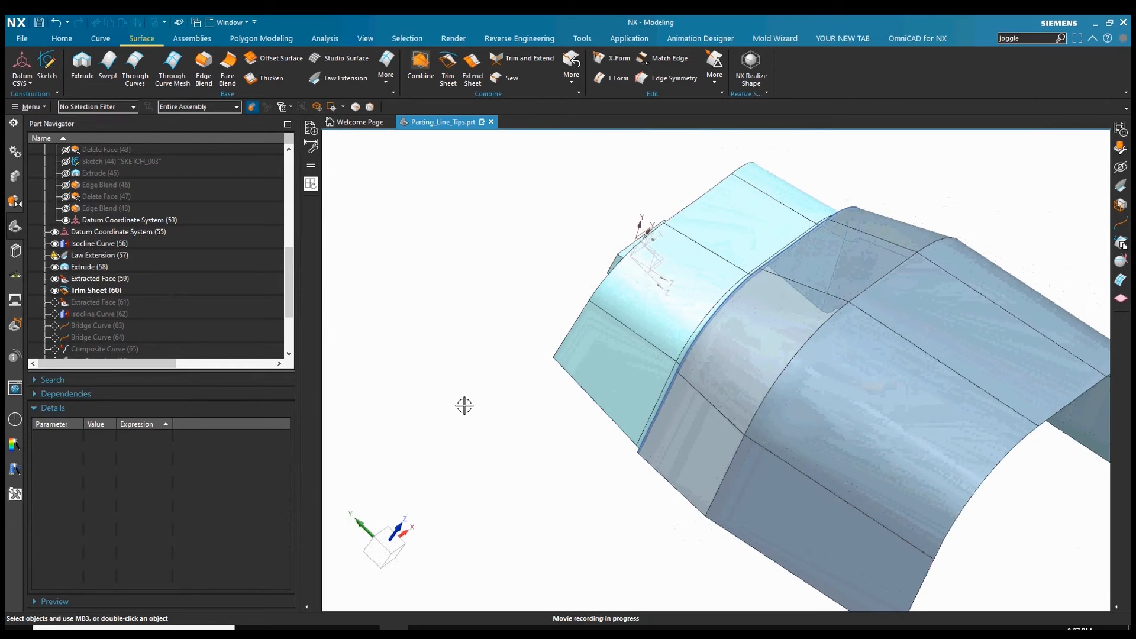
pyautogui.press('F8')
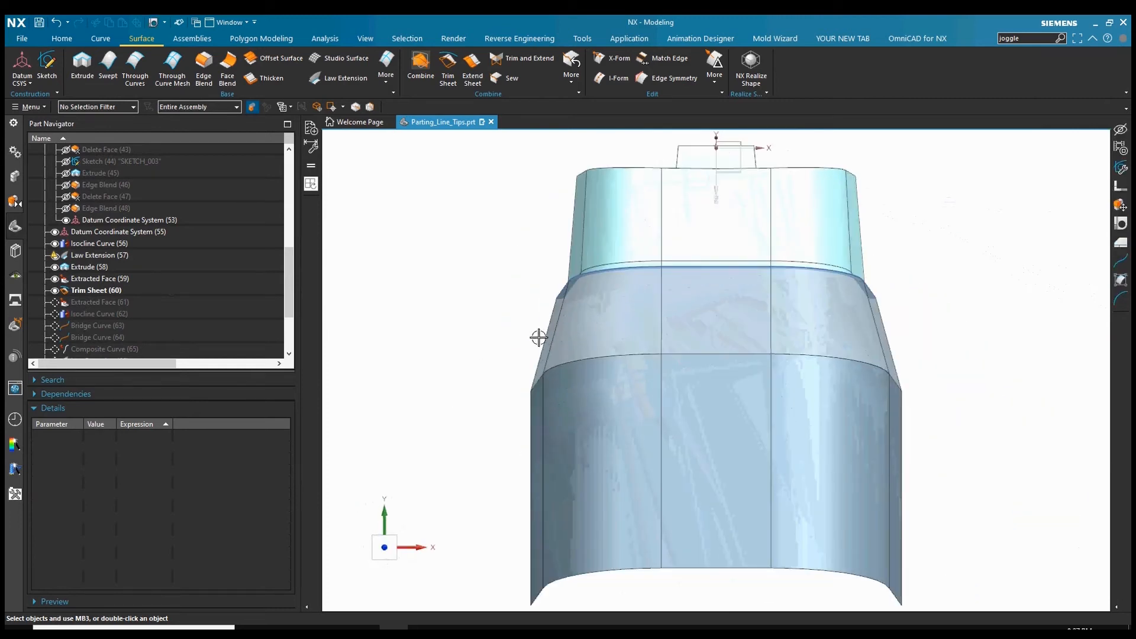
pyautogui.scroll(6, 550, 284)
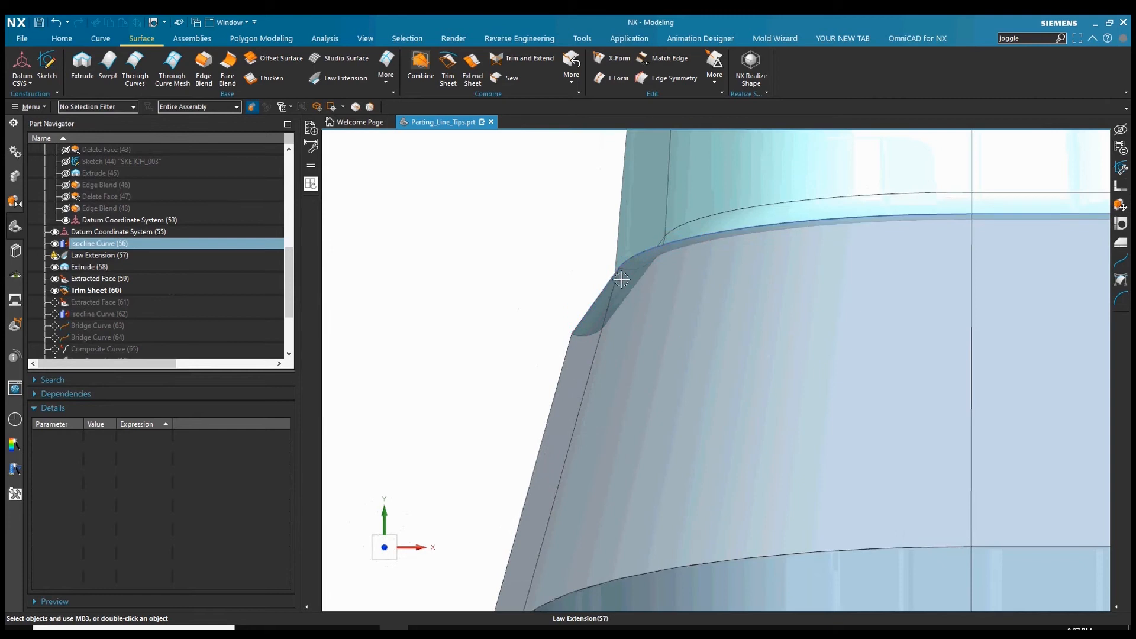
pyautogui.scroll(-3, 981, 223)
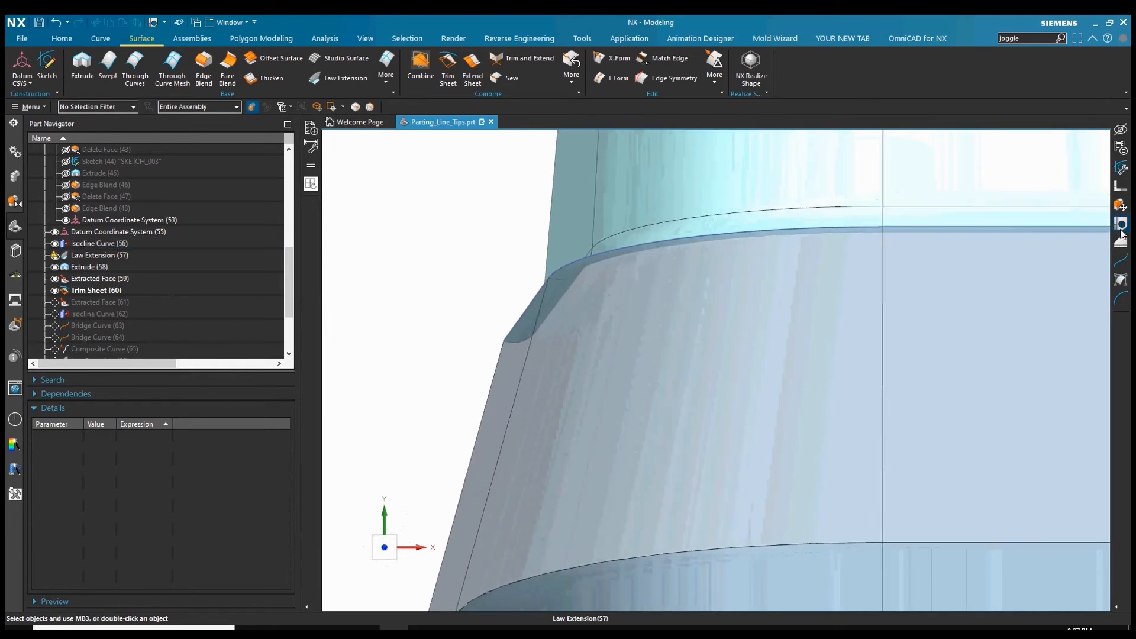
pyautogui.keyDown('shift'); pyautogui.moveTo(1078, 328); pyautogui.dragTo(1042, 332, button='middle'); pyautogui.keyUp('shift')
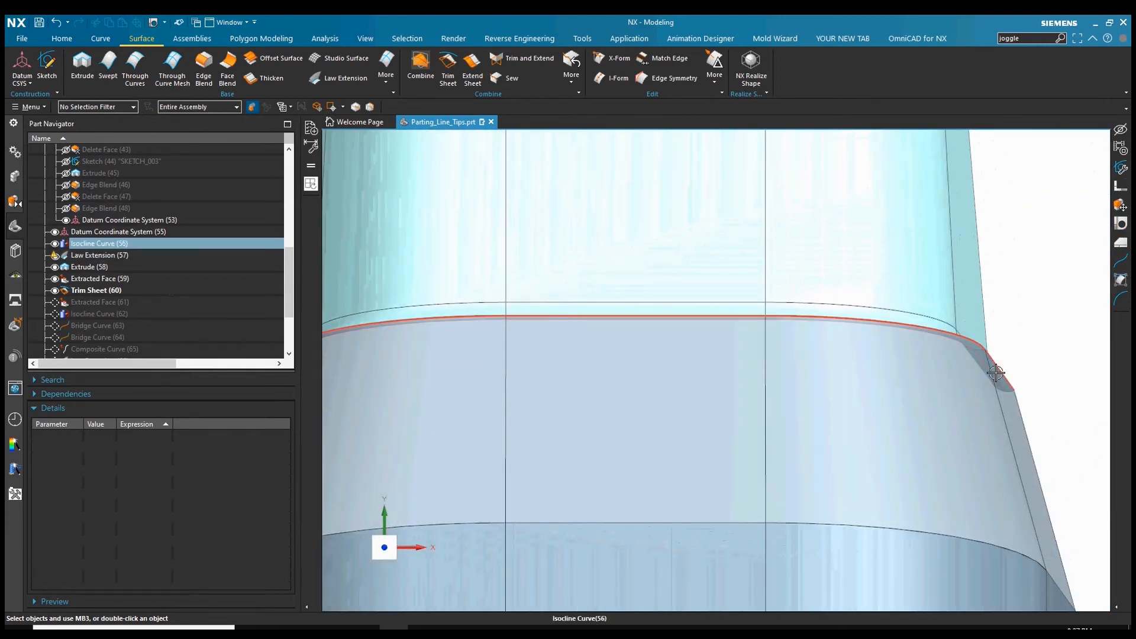
# Show the hidden main moulded part body together with the trimmed slot sheet and extension sheets
pyautogui.scroll(-1, 880, 261)
pyautogui.keyDown('shift'); pyautogui.moveTo(879, 261); pyautogui.dragTo(919, 257, button='middle'); pyautogui.keyUp('shift')
pyautogui.moveTo(567, 310); pyautogui.dragTo(558, 488, button='middle')
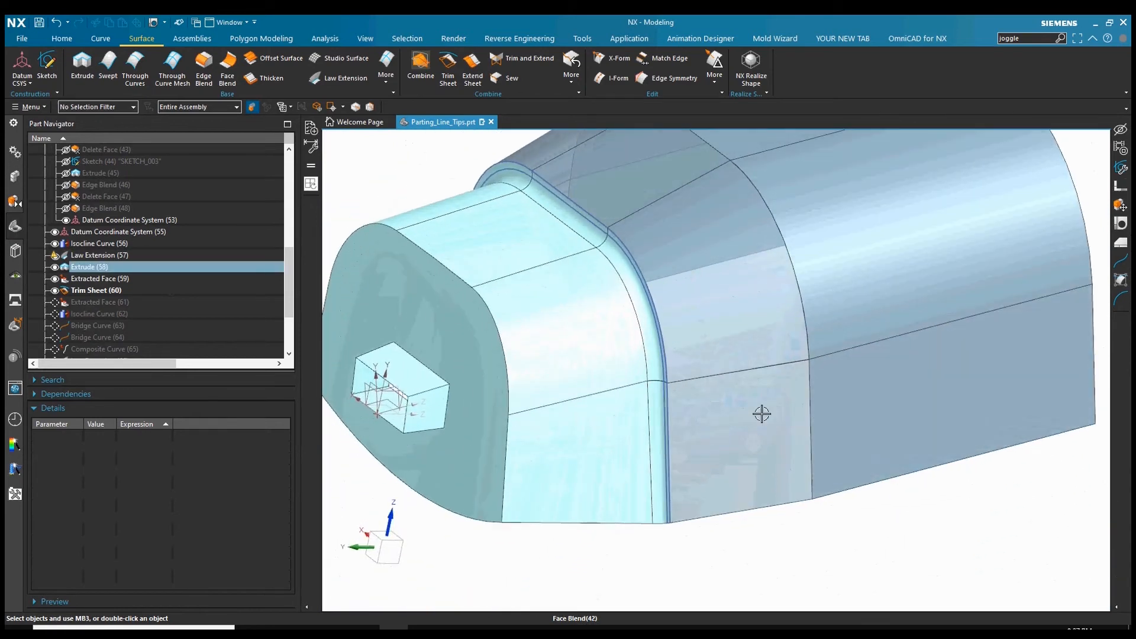
pyautogui.scroll(-2, 466, 423)
pyautogui.scroll(3, 133, 198)
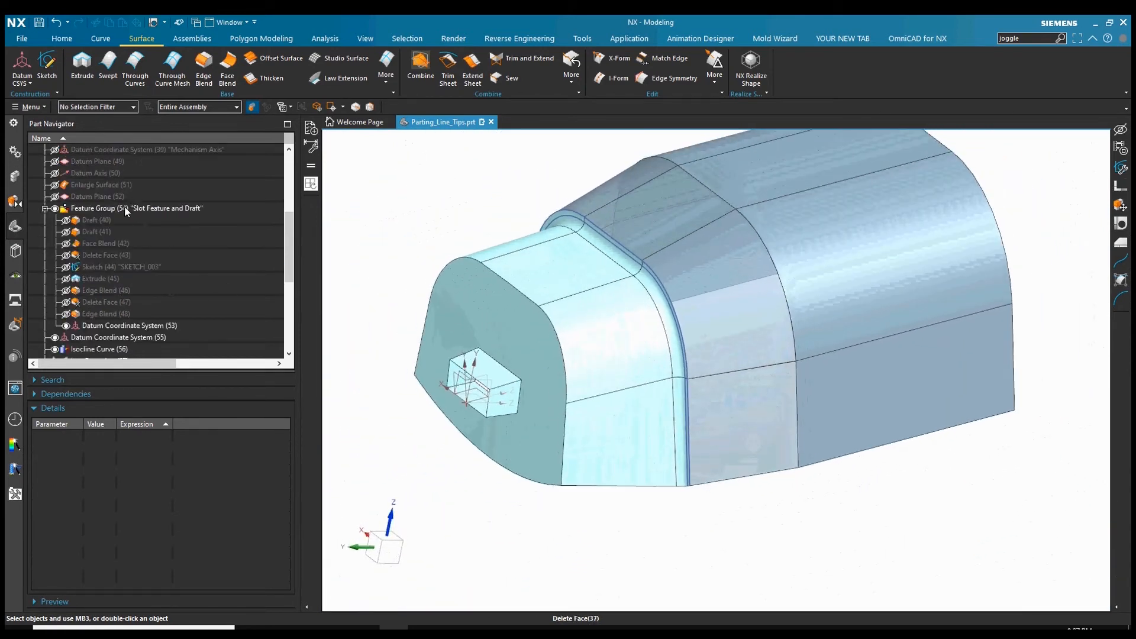
pyautogui.rightClick(112, 219)
pyautogui.click(139, 232)
# Examine how the extension sheets meet the slot arch's walls, including a temporary view section on the X plane at offset 0 that is discarded
pyautogui.moveTo(413, 161); pyautogui.dragTo(826, 438, button='middle')
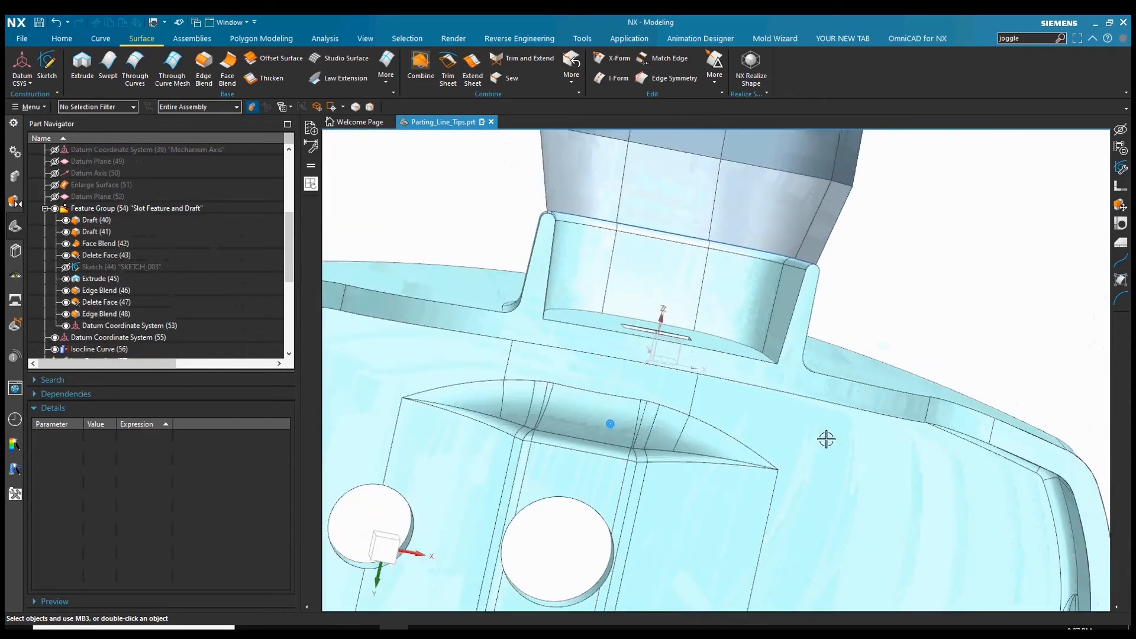
pyautogui.scroll(4, 827, 439)
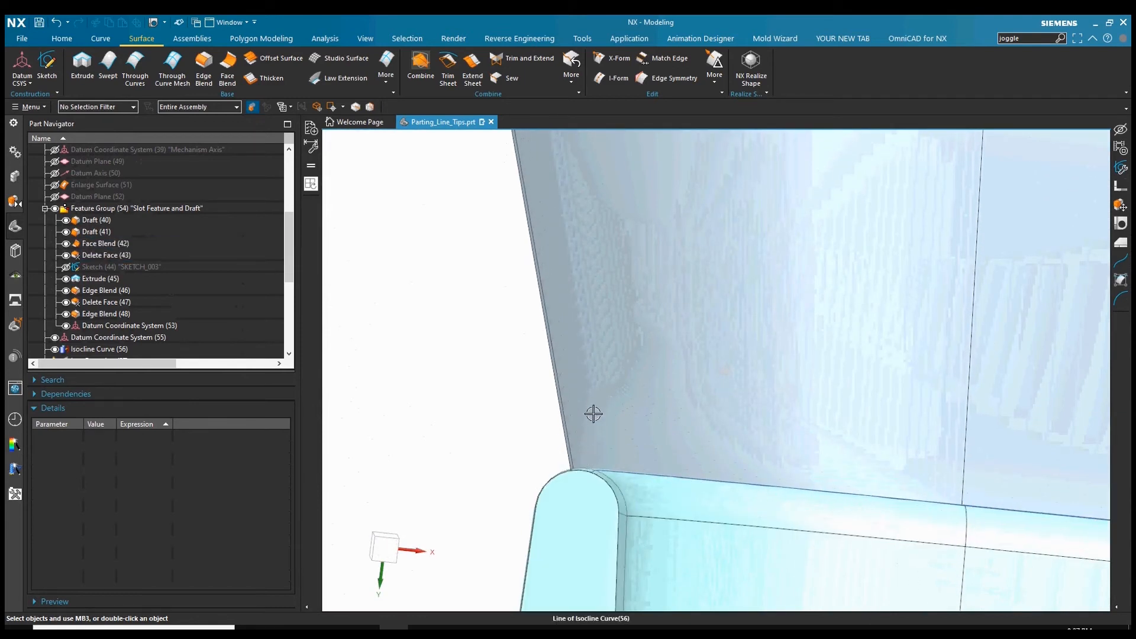
pyautogui.moveTo(602, 322); pyautogui.dragTo(584, 492, button='middle')
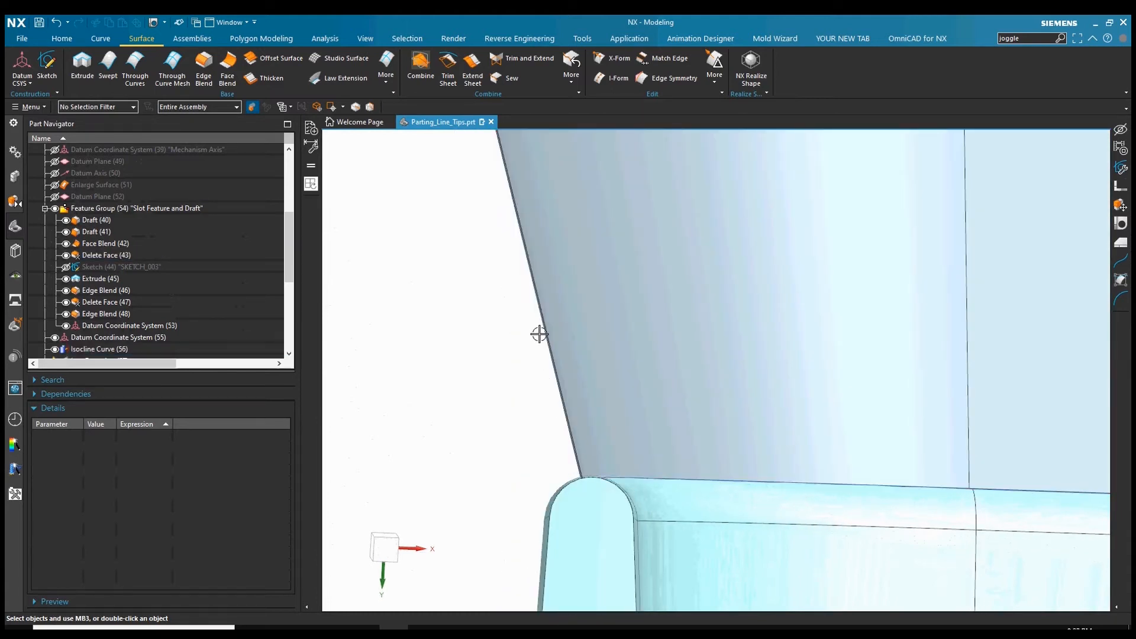
pyautogui.scroll(-5, 530, 425)
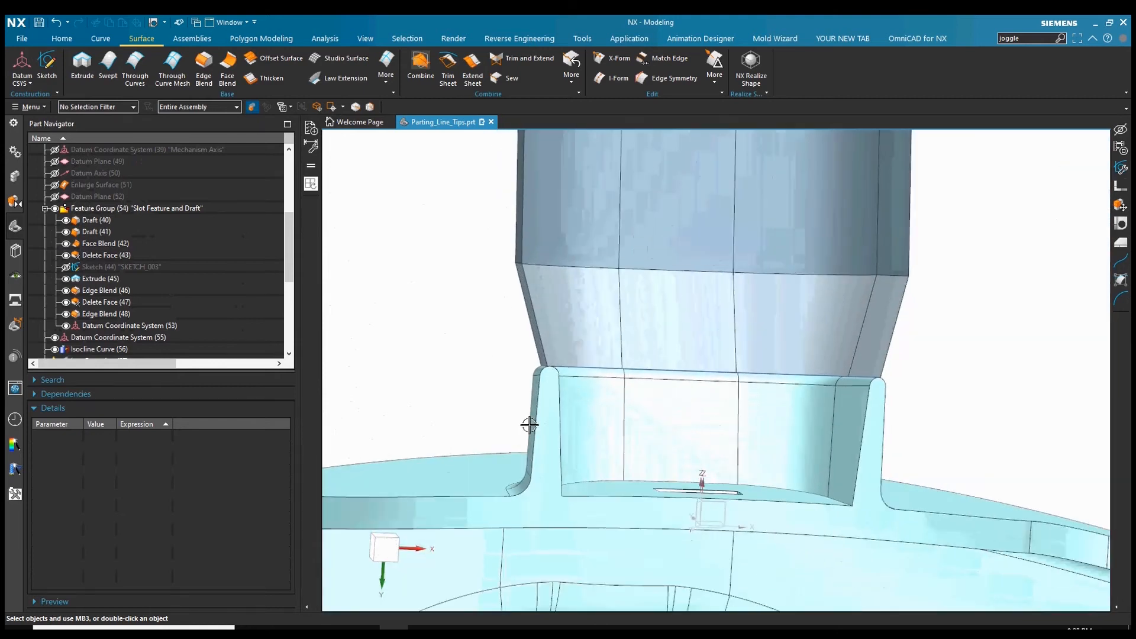
pyautogui.press('Home')
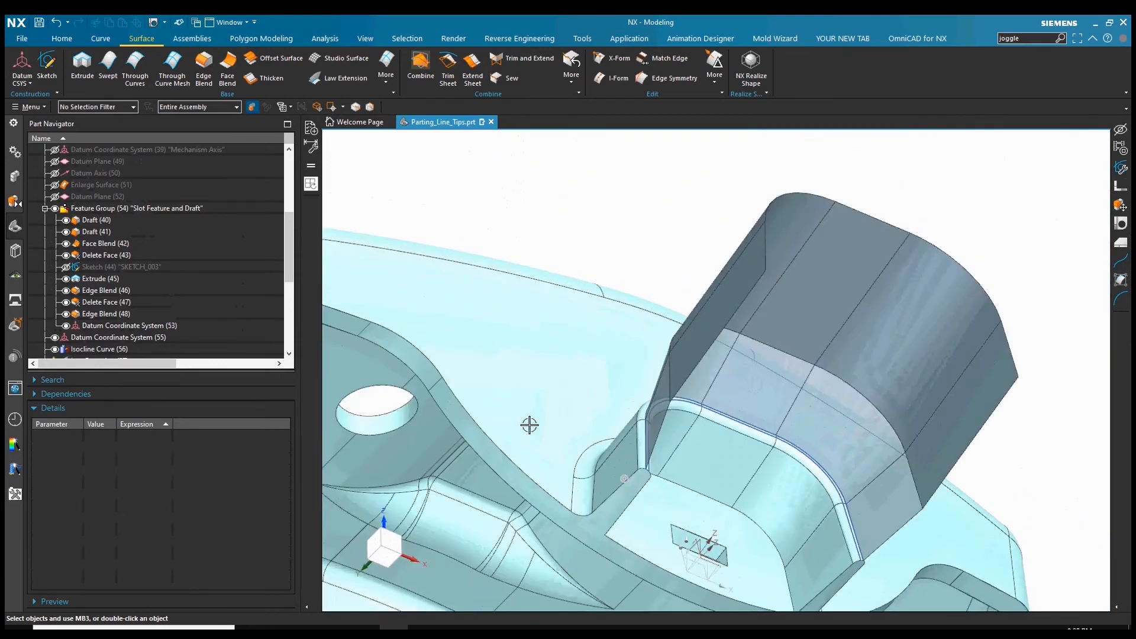
pyautogui.hotkey('ctrl', 'h')
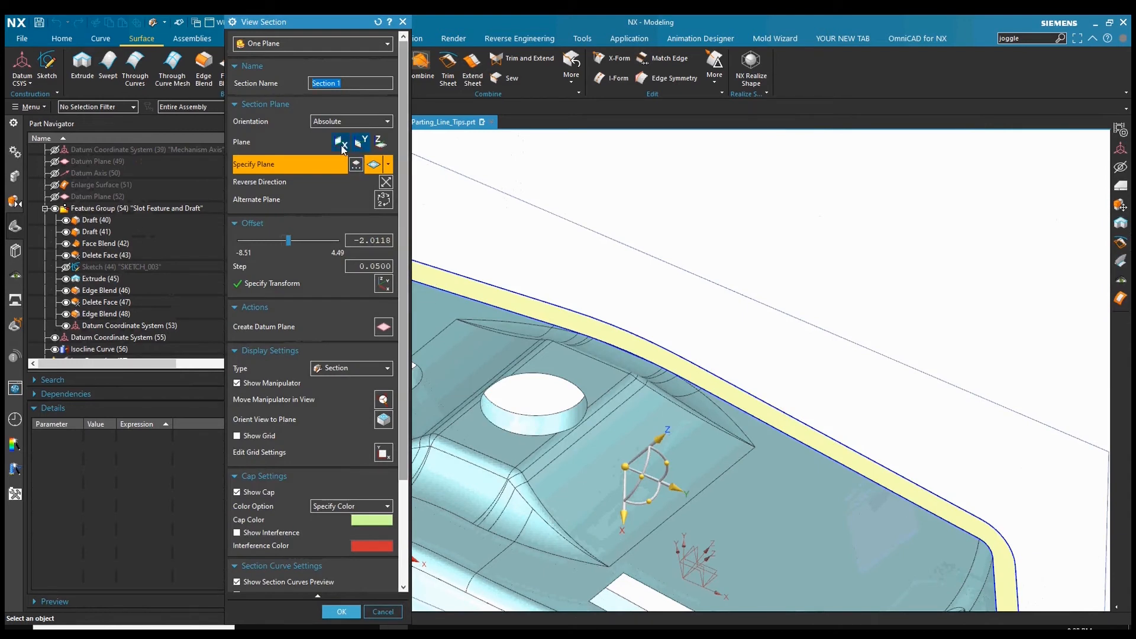
pyautogui.click(341, 144)
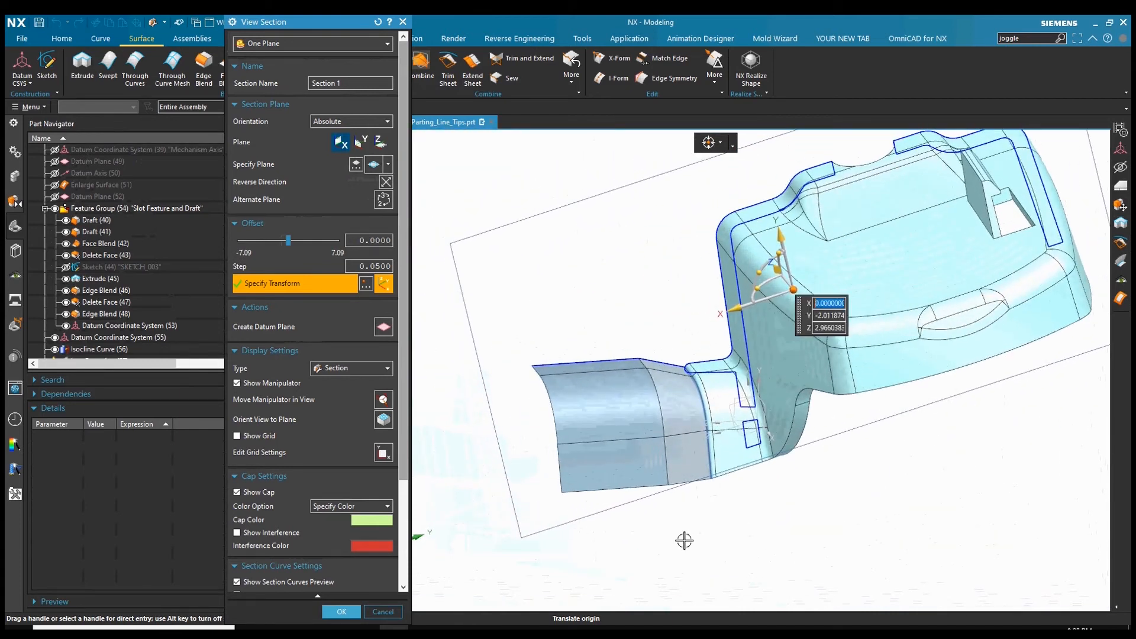
pyautogui.click(390, 611)
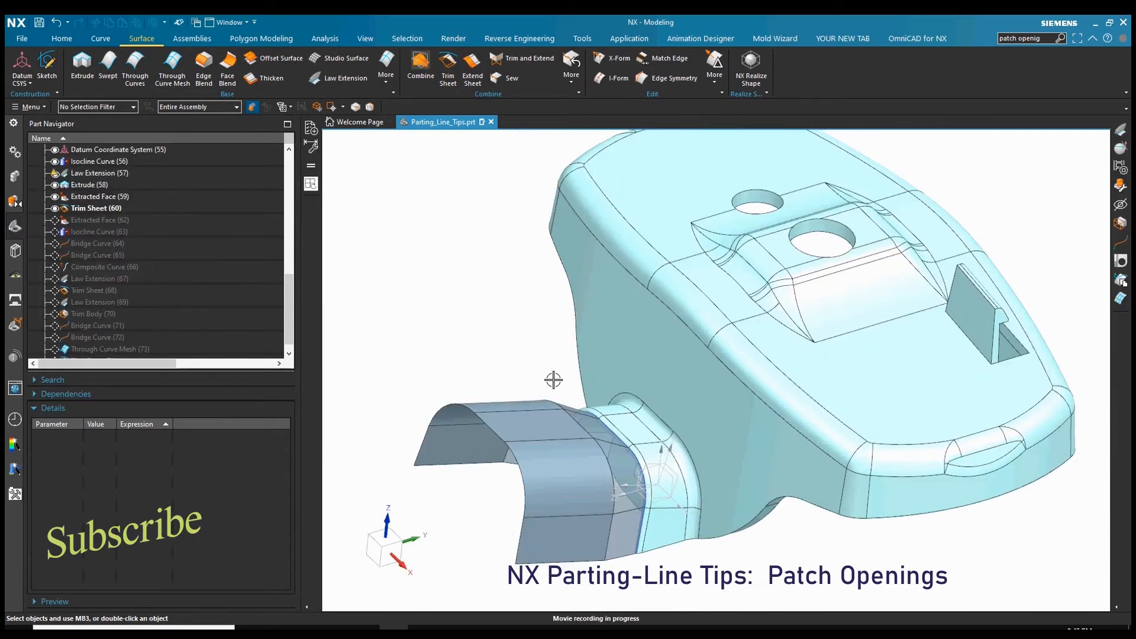
# Set up a Patch Openings of type Quilted Patch with the moulded part's tangent outer faces as the faces to patch
pyautogui.moveTo(553, 381); pyautogui.dragTo(658, 557, button='middle')
pyautogui.scroll(1, 824, 223)
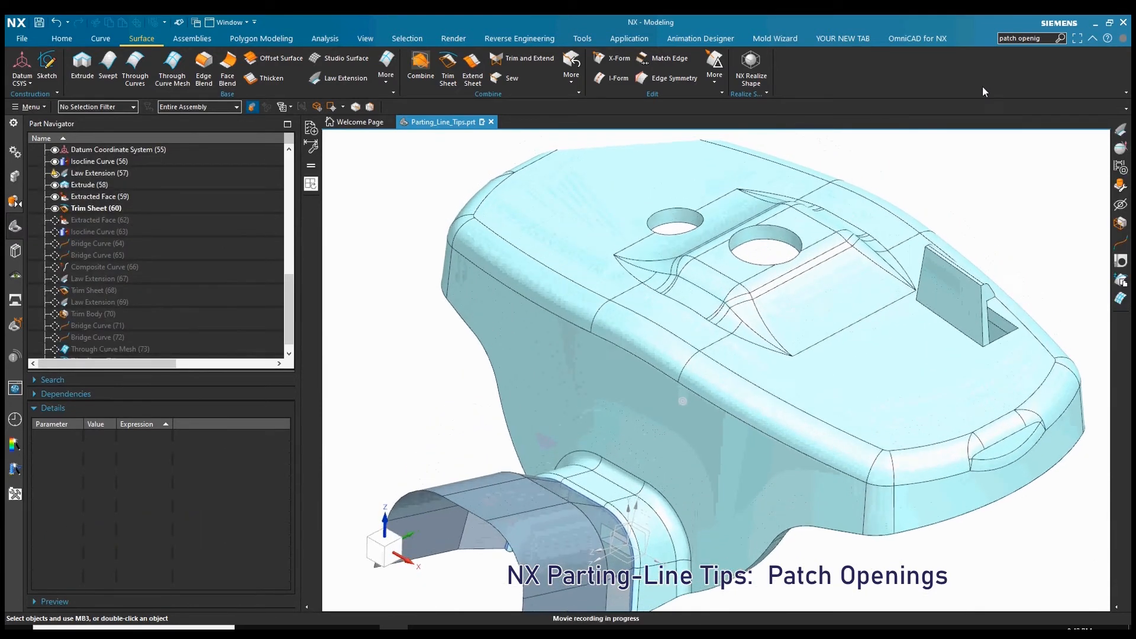
pyautogui.click(464, 351)
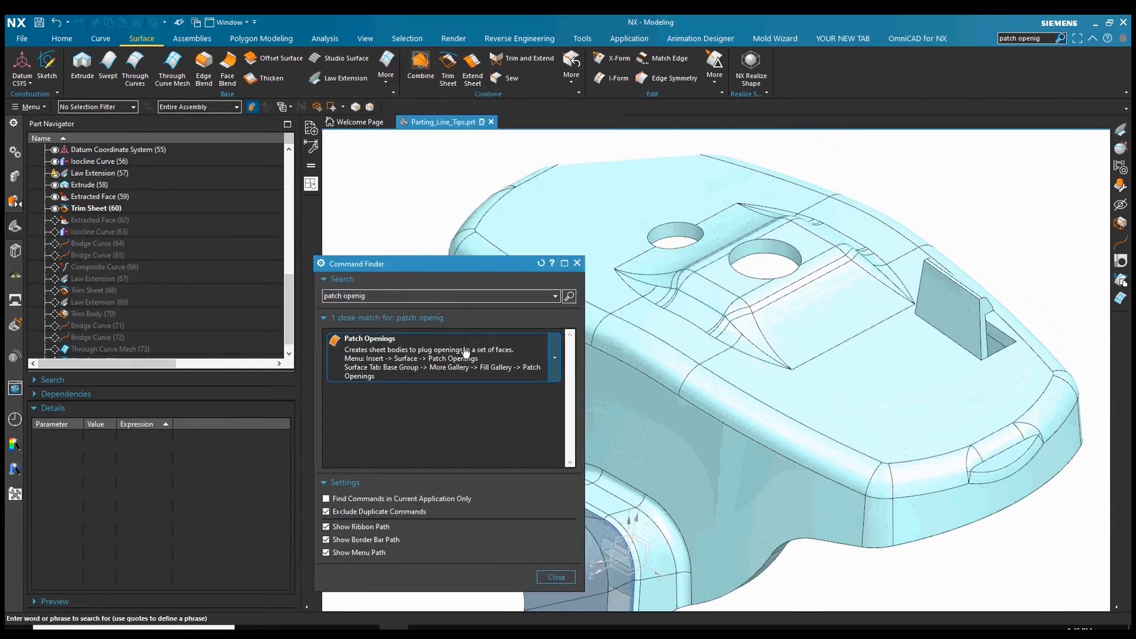
pyautogui.click(578, 263)
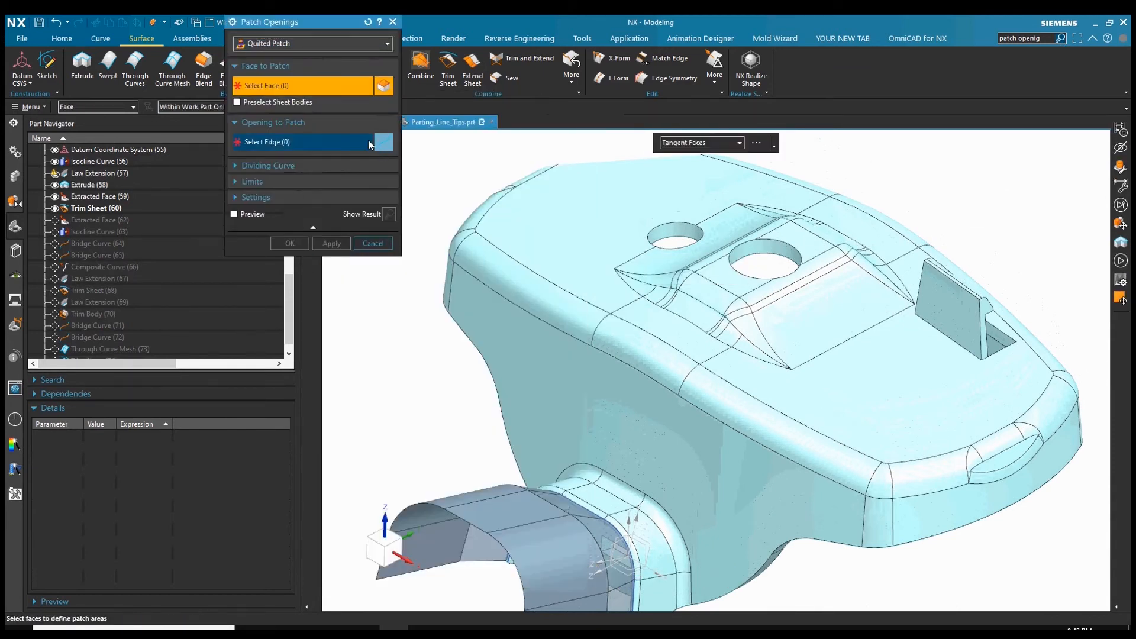
pyautogui.click(318, 48)
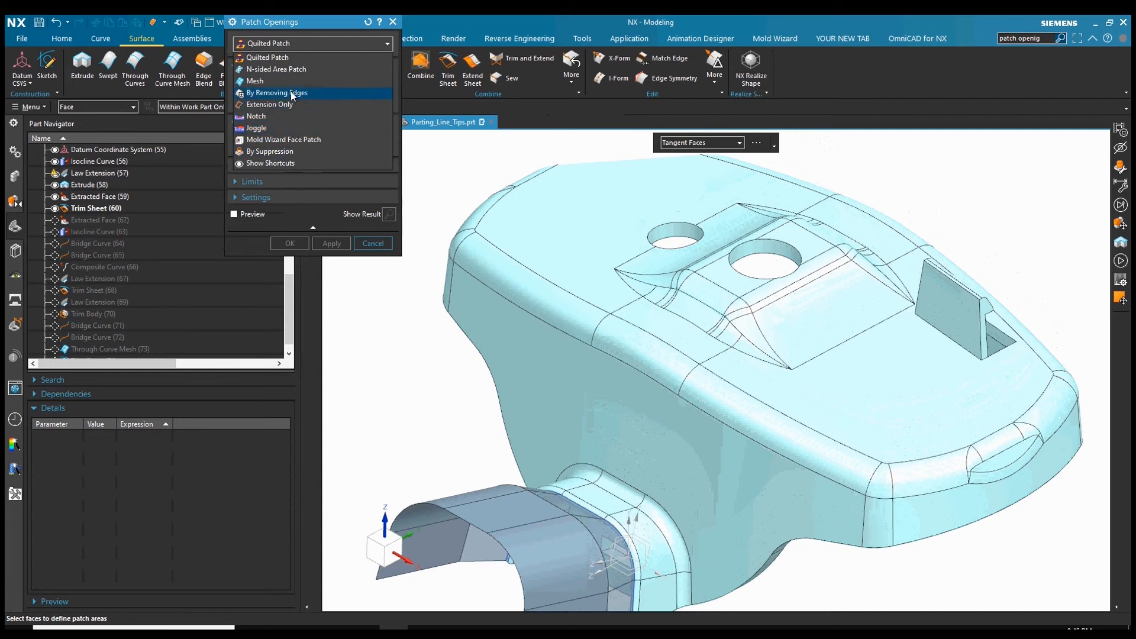
pyautogui.click(285, 59)
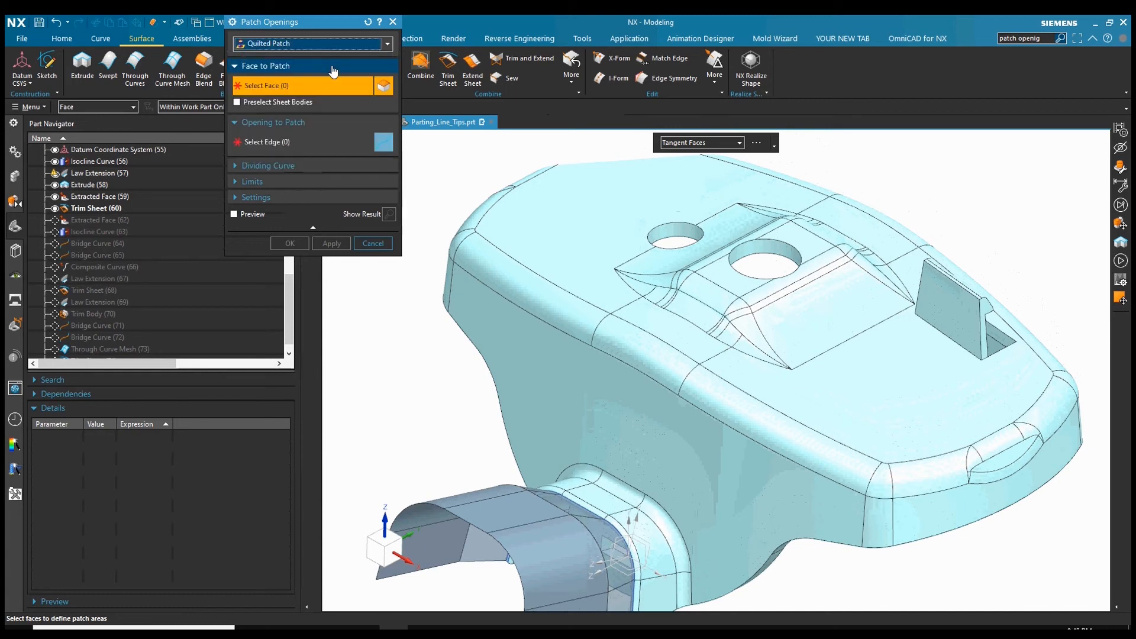
pyautogui.scroll(5, 578, 182)
pyautogui.click(584, 188)
pyautogui.scroll(2, 662, 305)
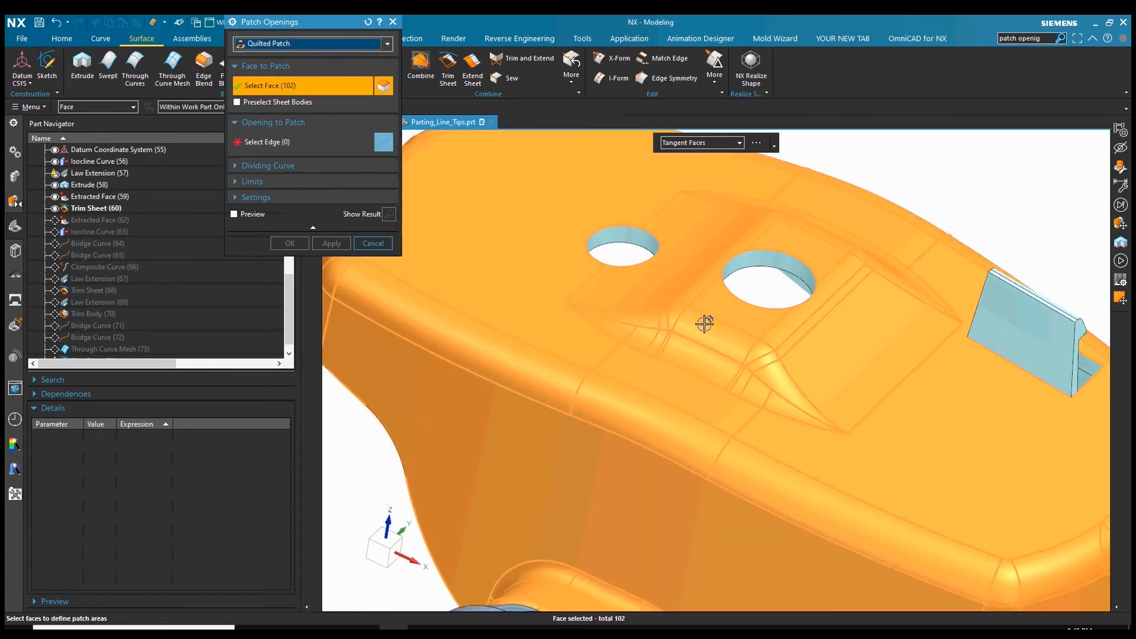
# Choose the upper edge loops of both round holes as the openings and apply the quilted patch
pyautogui.click(292, 142)
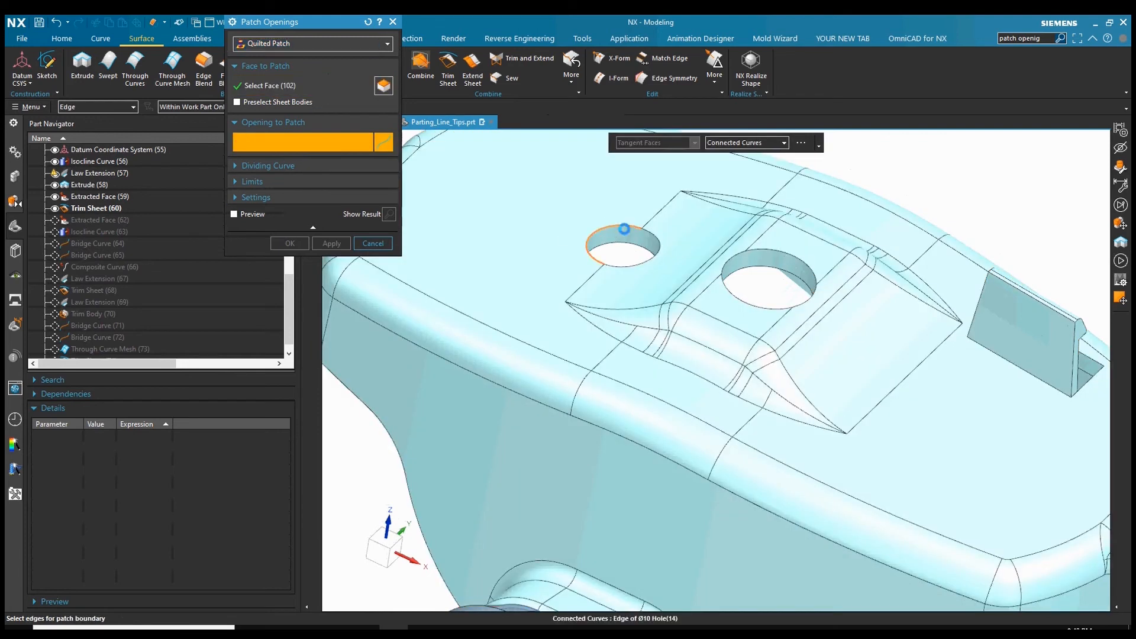
pyautogui.click(615, 227)
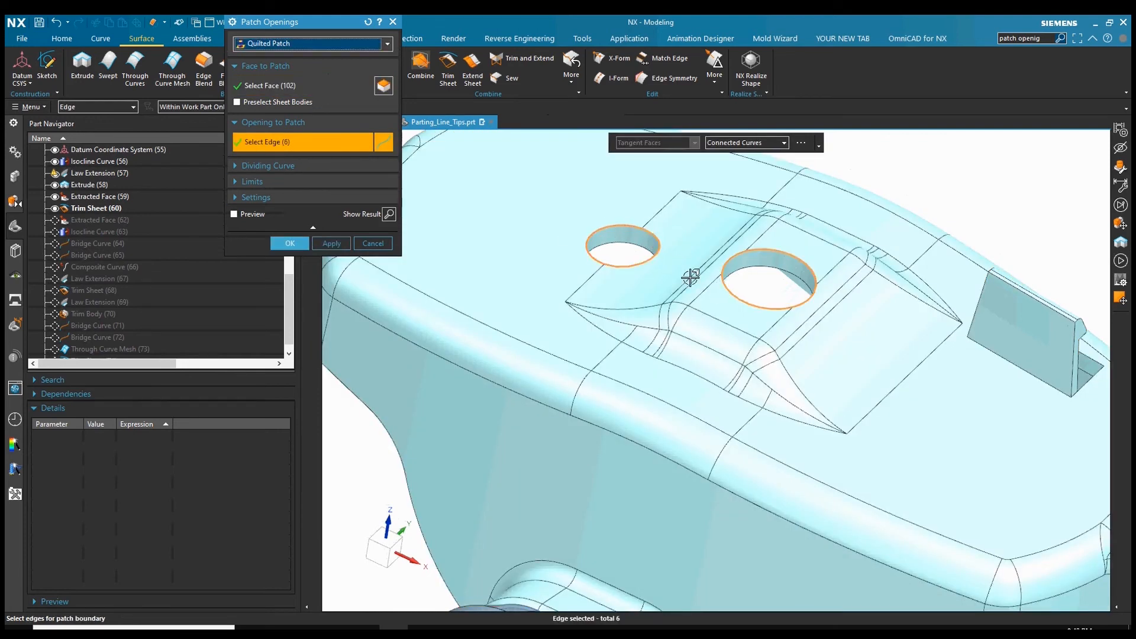
pyautogui.click(331, 243)
pyautogui.moveTo(580, 313); pyautogui.dragTo(426, 281, button='middle')
pyautogui.scroll(-1, 758, 385)
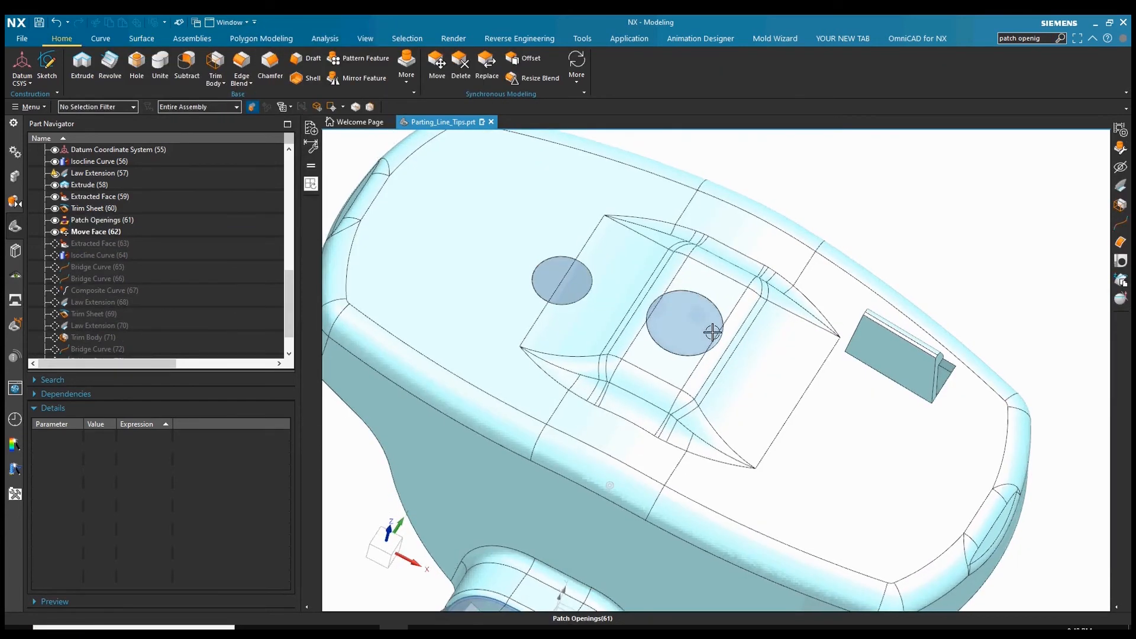
# Run the Check Regions calculation on the moulded part body with the Keep Existing option
pyautogui.moveTo(801, 332); pyautogui.dragTo(551, 129, button='middle')
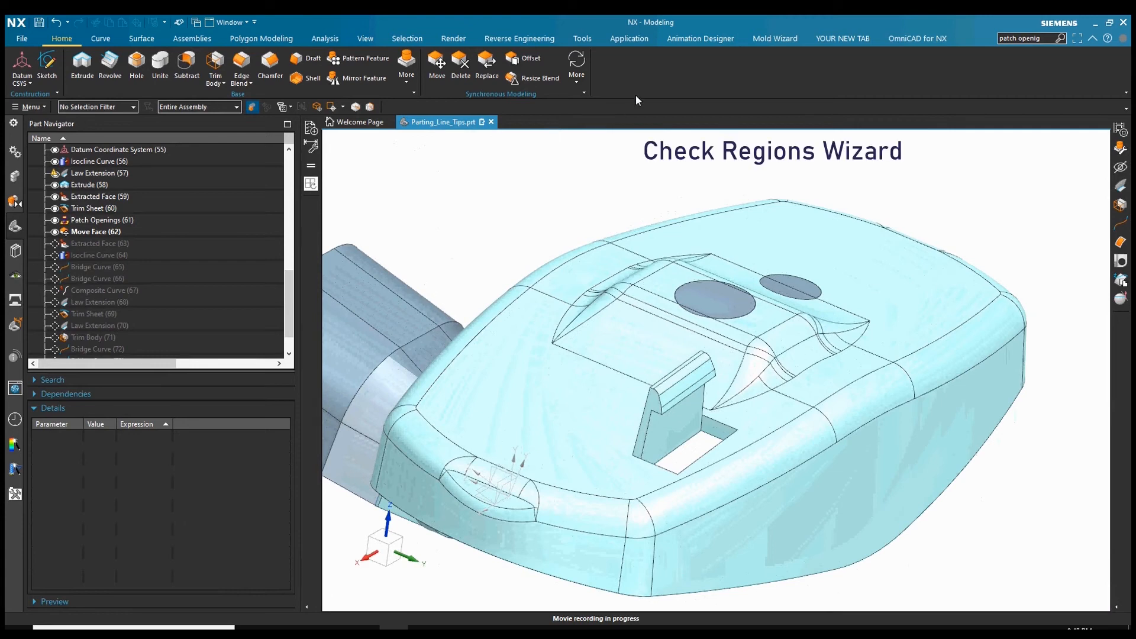
pyautogui.click(754, 38)
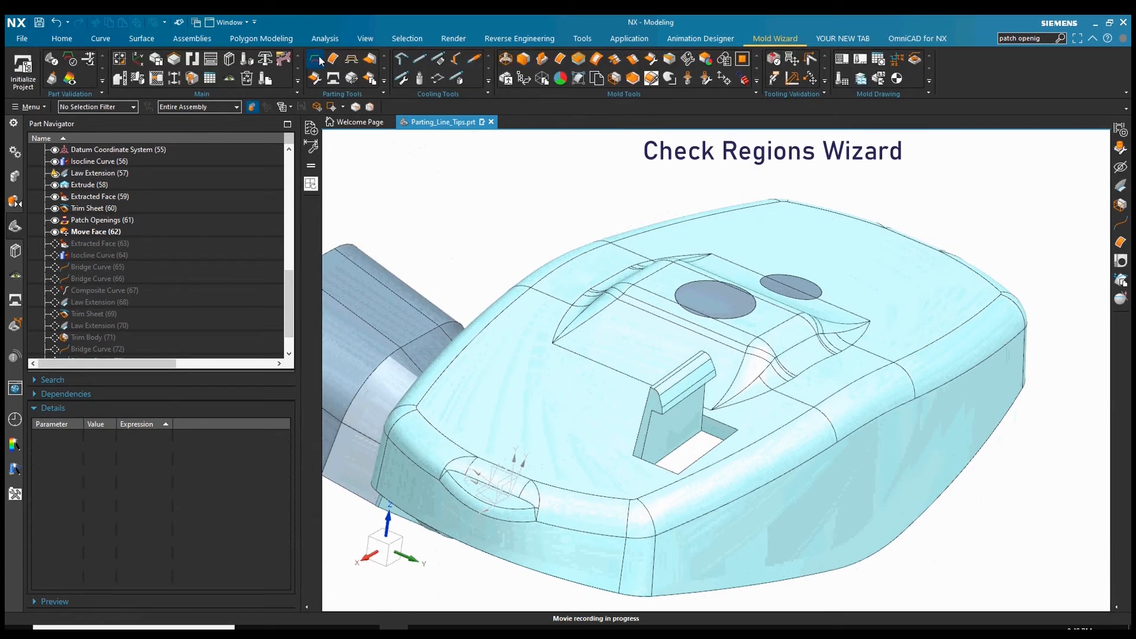
pyautogui.click(318, 58)
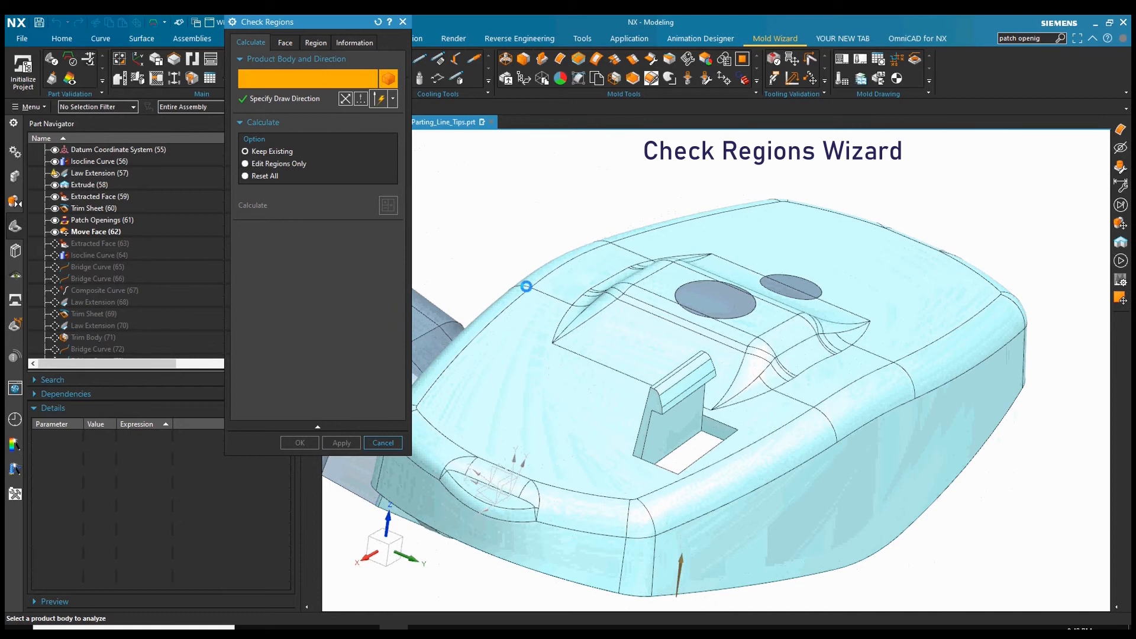
pyautogui.click(526, 286)
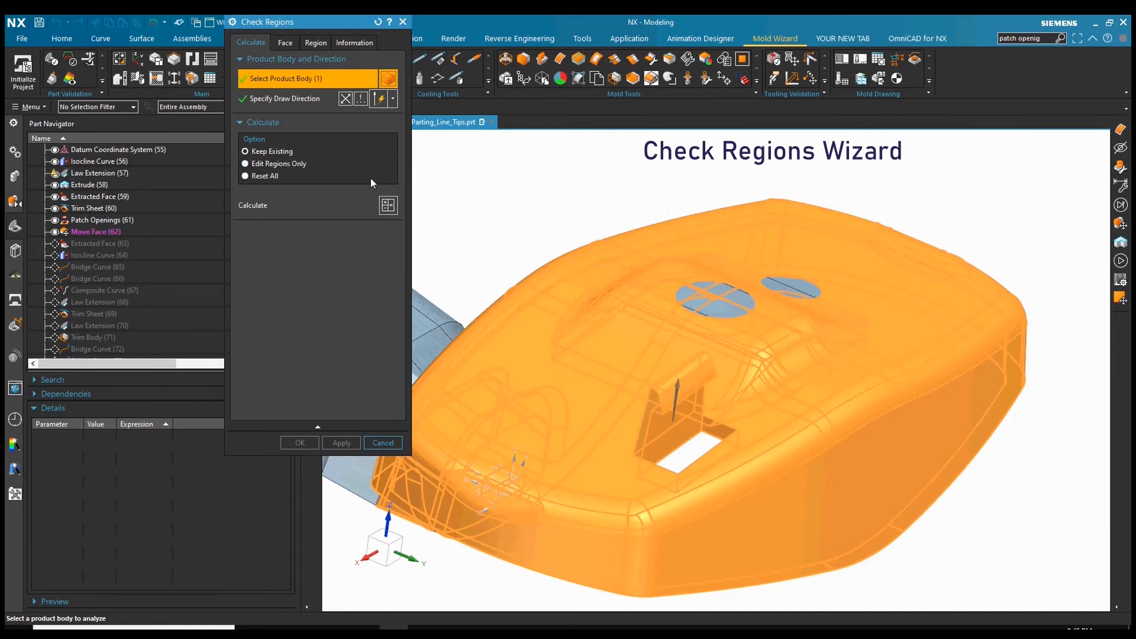
pyautogui.click(388, 206)
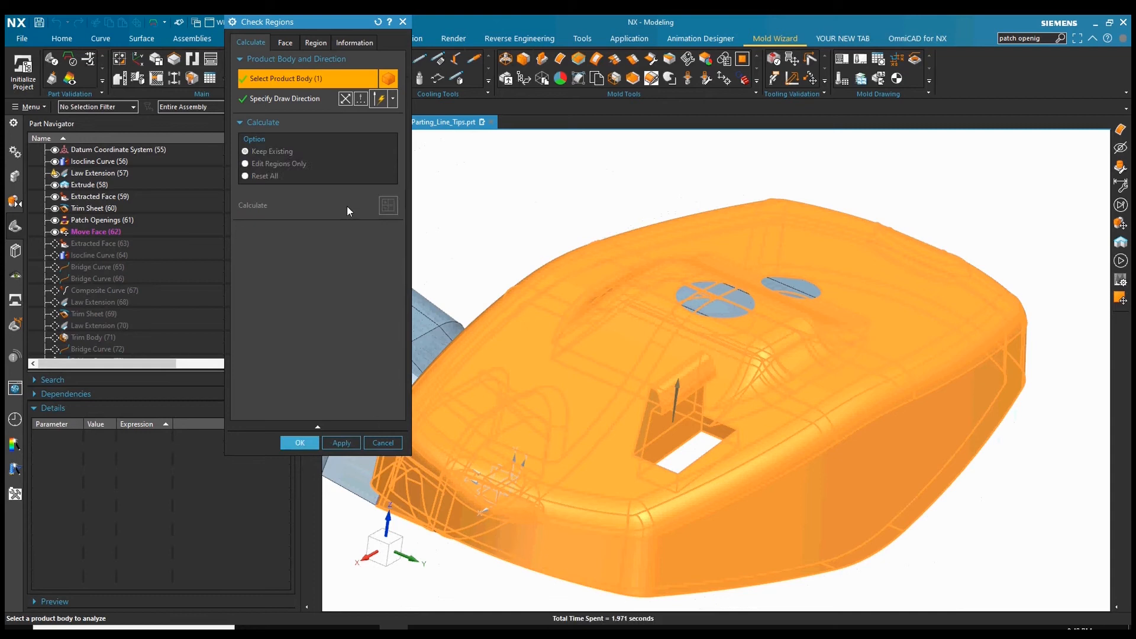
# Colour all faces of the part by draft angle and accept the region check
pyautogui.click(285, 43)
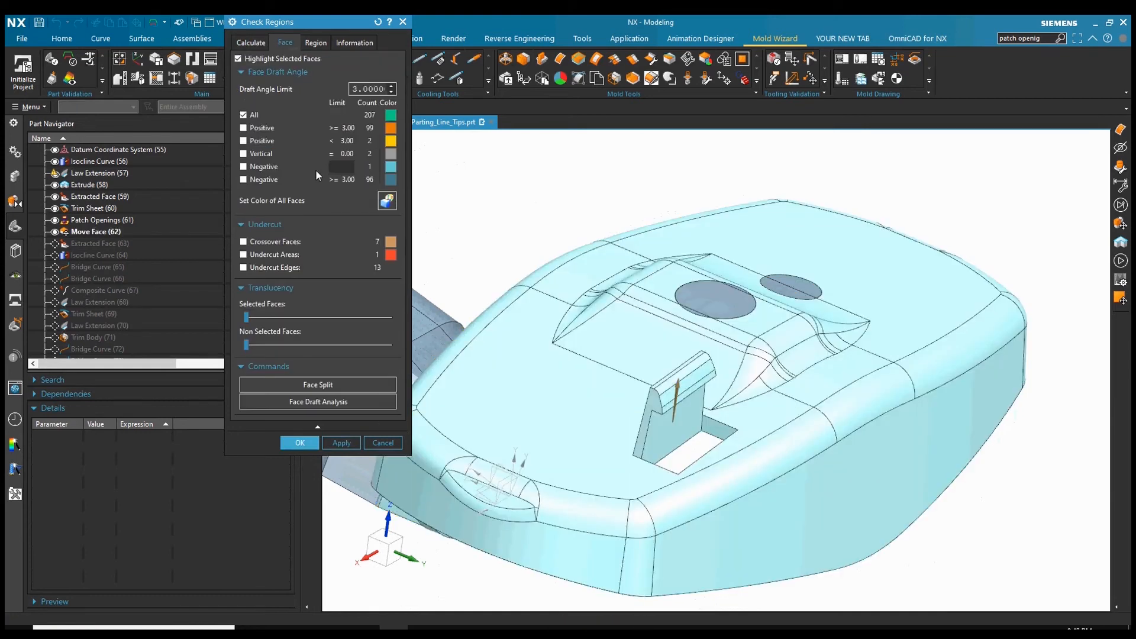
pyautogui.click(386, 207)
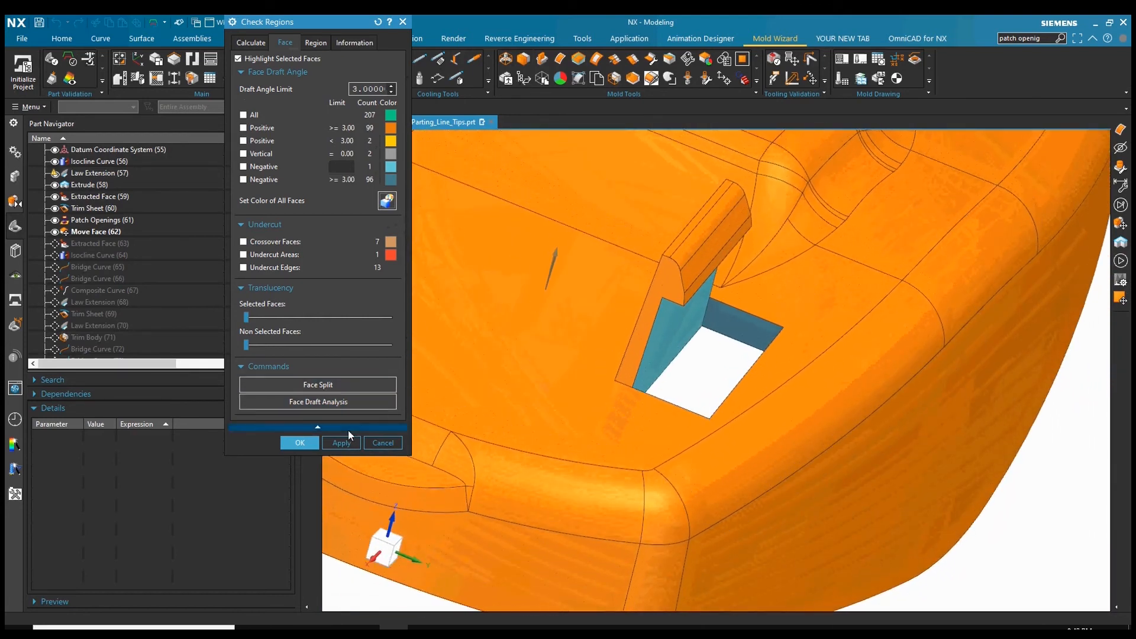
pyautogui.click(310, 441)
# Set up a Body type Patch Surface on the moulded part and select only Loop5, around the upright clip's rectangular opening
pyautogui.click(333, 60)
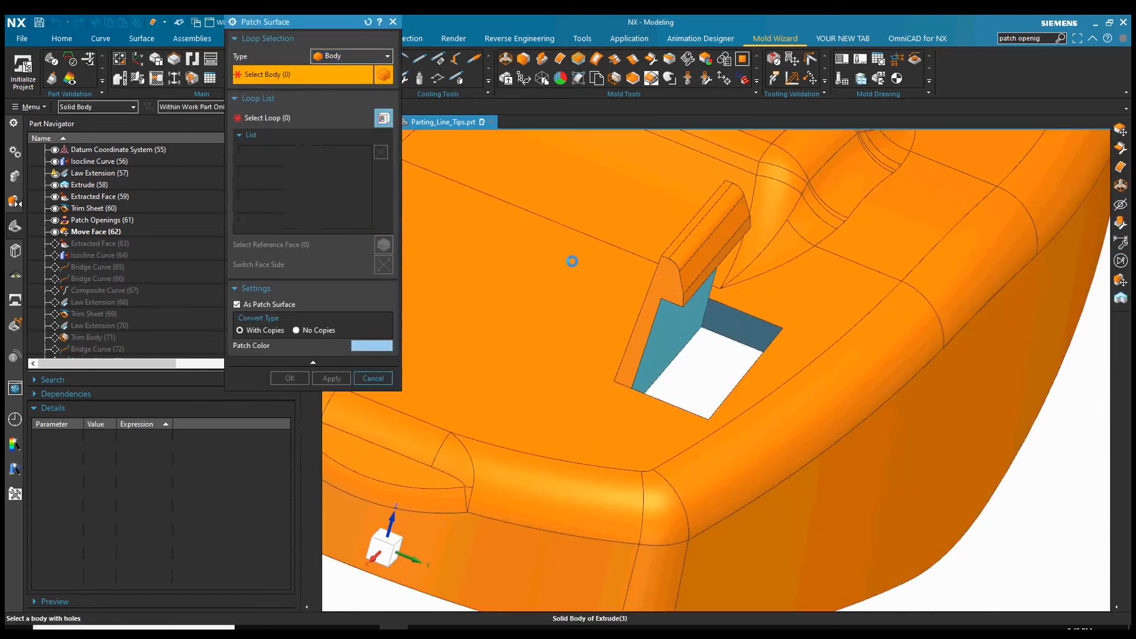
pyautogui.click(573, 256)
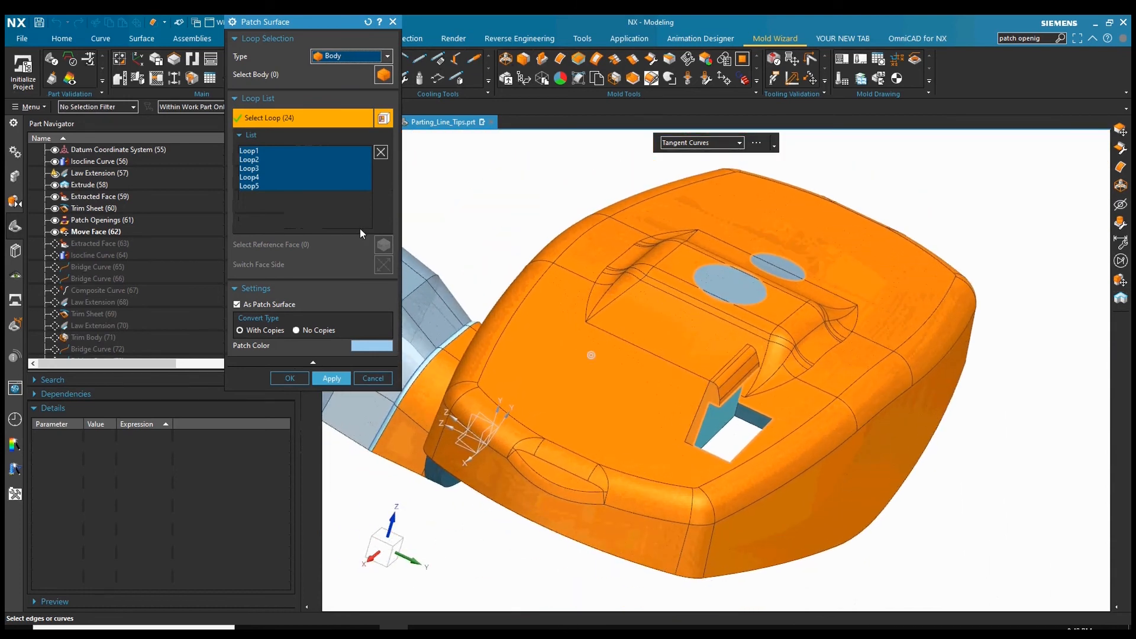
pyautogui.scroll(5, 854, 266)
pyautogui.moveTo(600, 340)
pyautogui.mouseDown(button='middle')
pyautogui.moveTo(525, 337)
pyautogui.moveTo(478, 457)
pyautogui.moveTo(286, 168)
pyautogui.moveTo(260, 155)
pyautogui.mouseUp(button='middle')
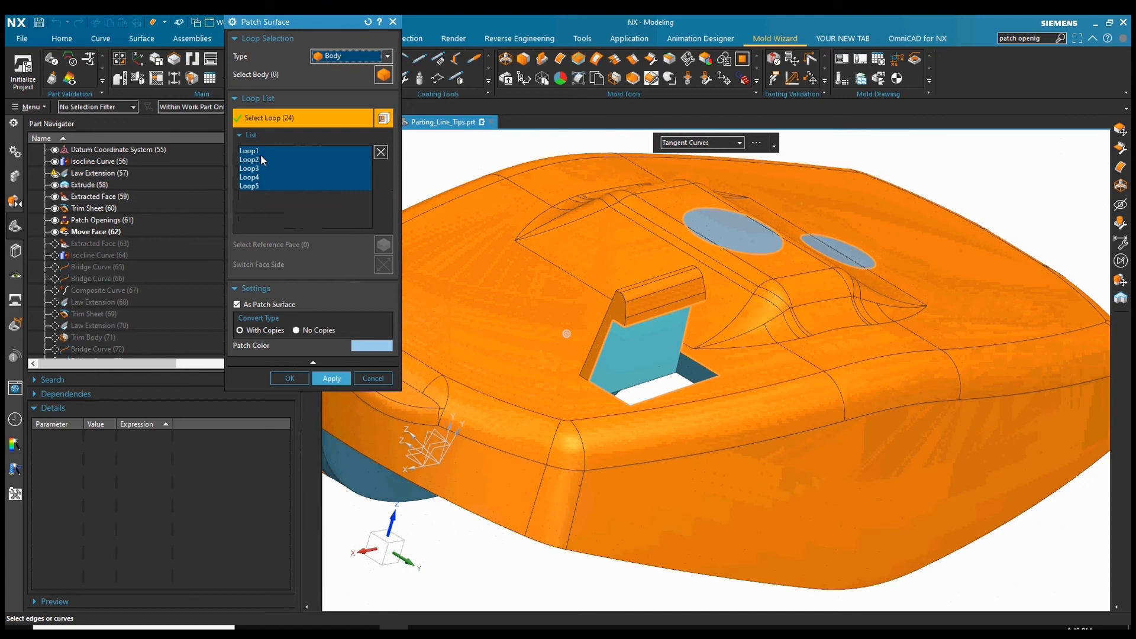
pyautogui.click(257, 188)
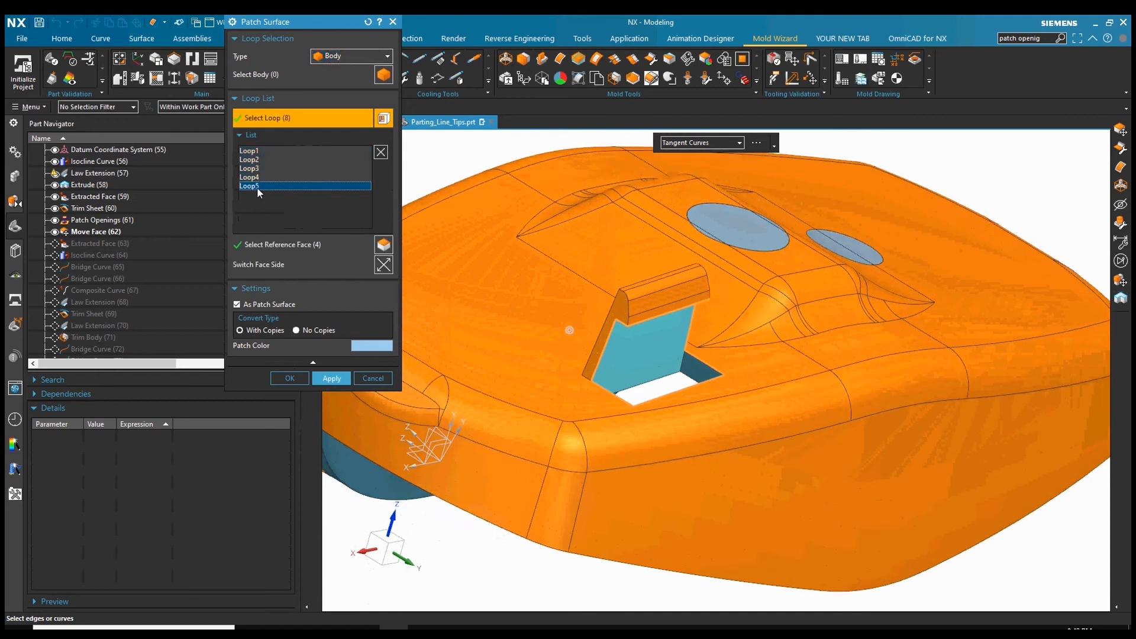
pyautogui.click(259, 160)
pyautogui.click(258, 170)
pyautogui.click(250, 187)
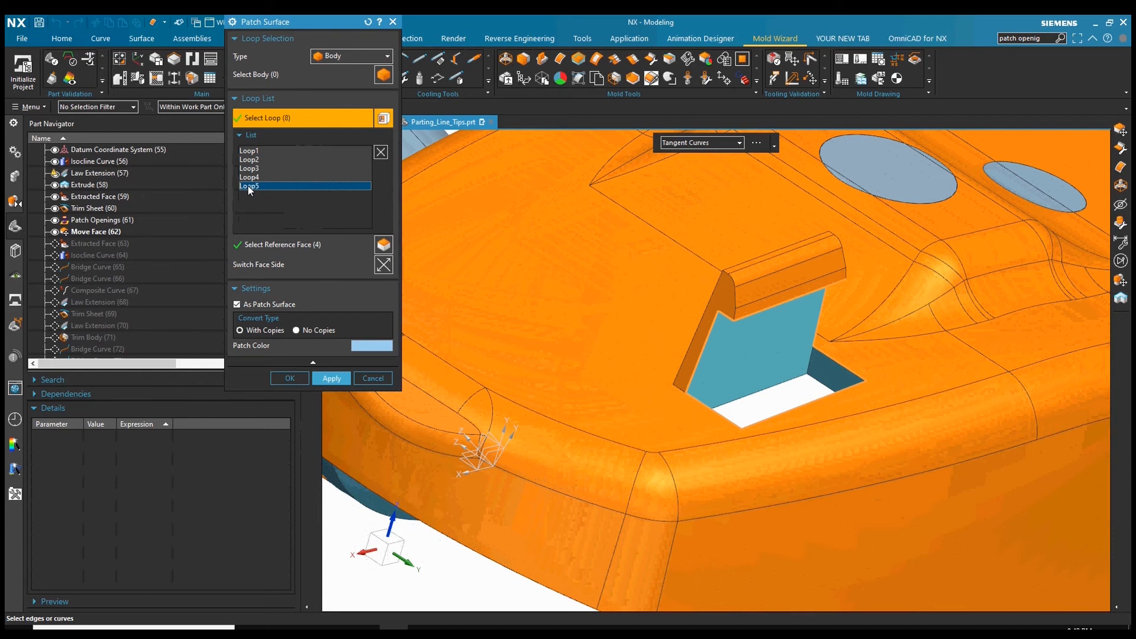
# Switch the loop's reference faces to the other side and apply the patch surface to the clip opening
pyautogui.click(306, 243)
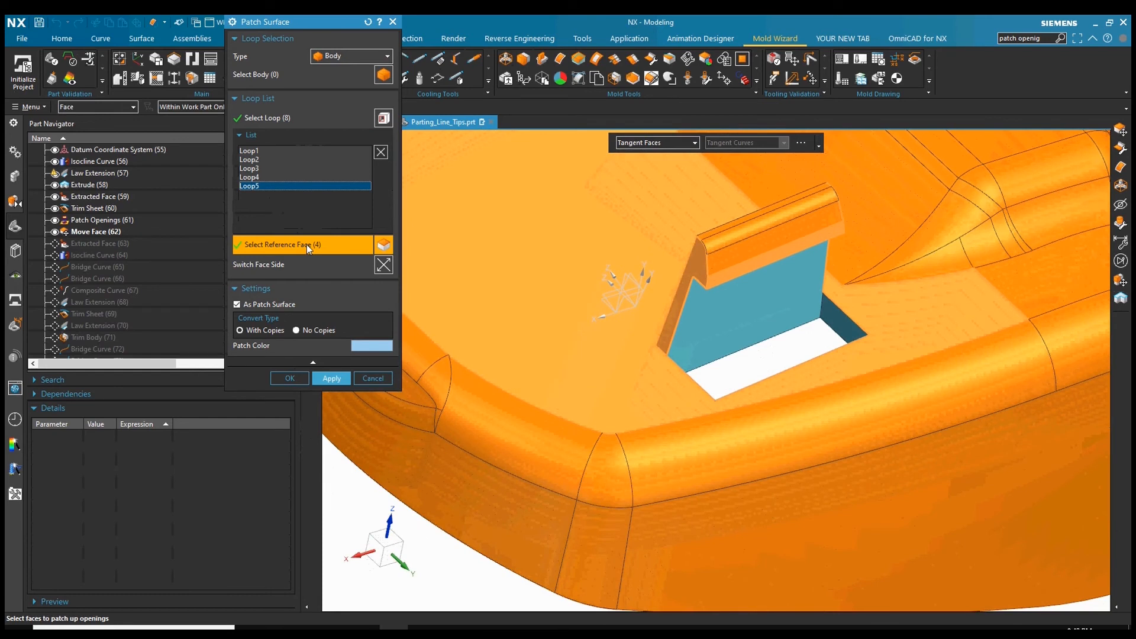
pyautogui.click(384, 265)
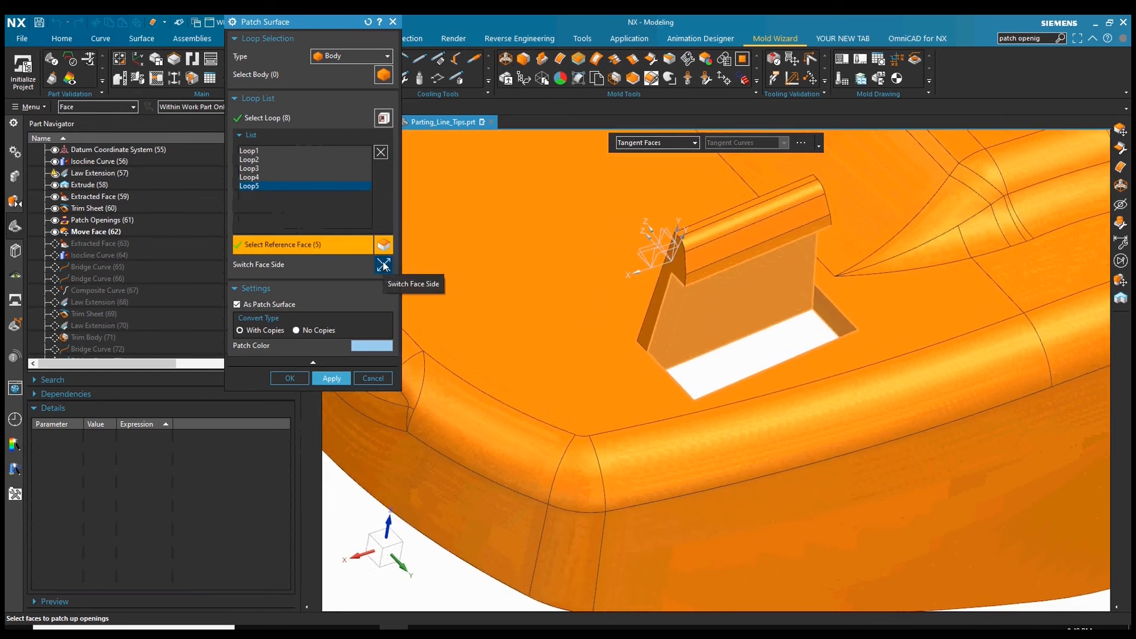
pyautogui.click(341, 379)
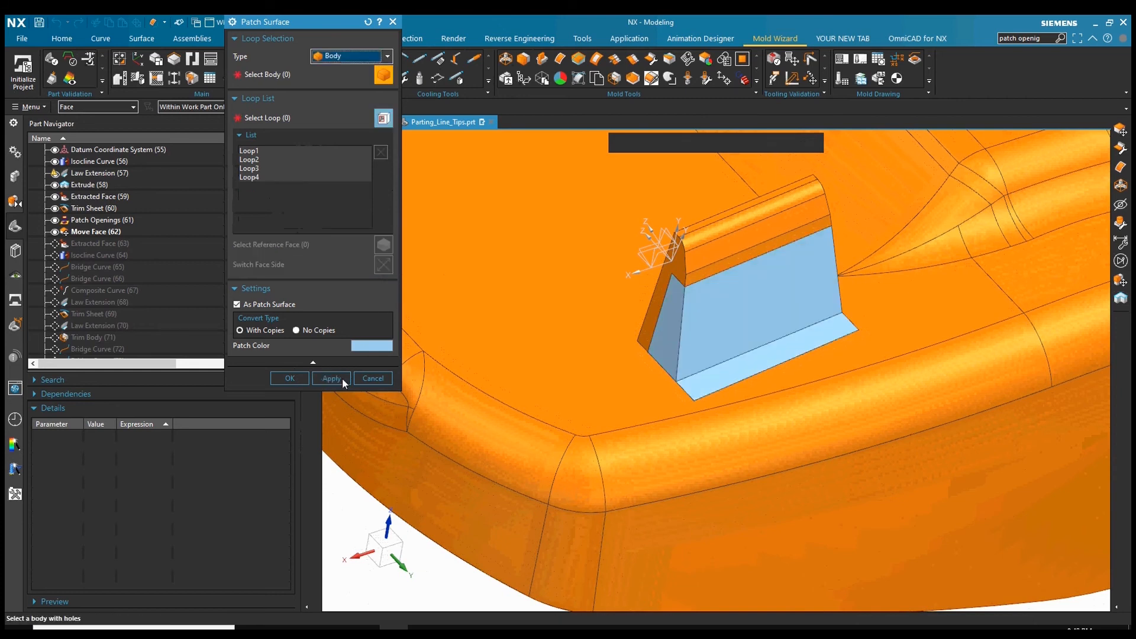
pyautogui.moveTo(583, 340); pyautogui.dragTo(890, 245, button='middle')
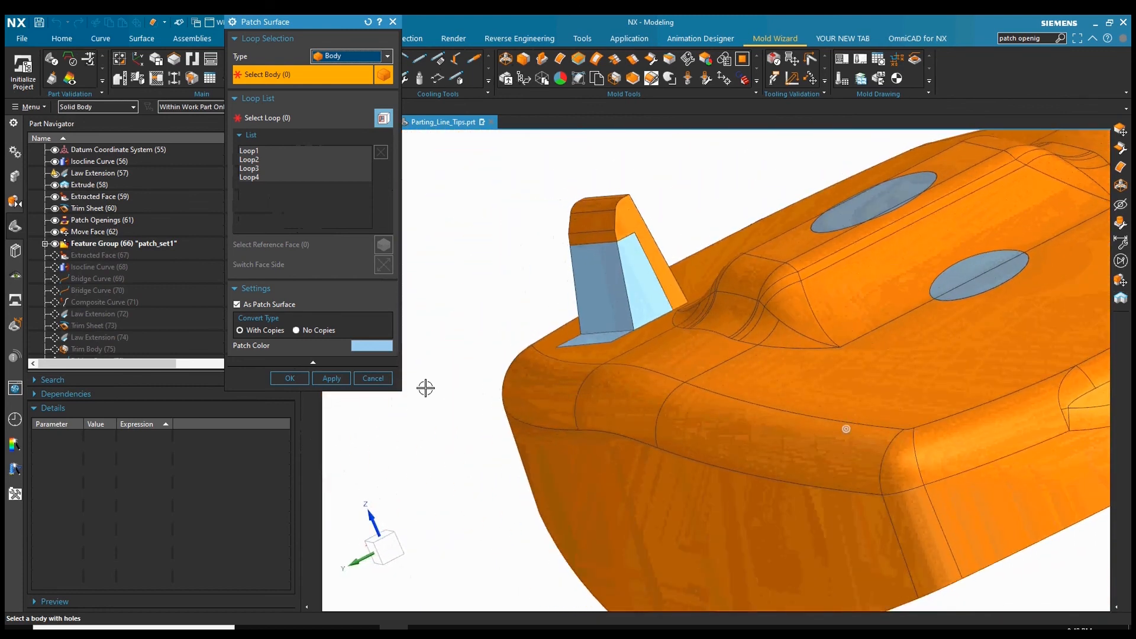
# Inspect the clip opening's patch in a one-plane section along X at an offset of 3.25
pyautogui.click(373, 382)
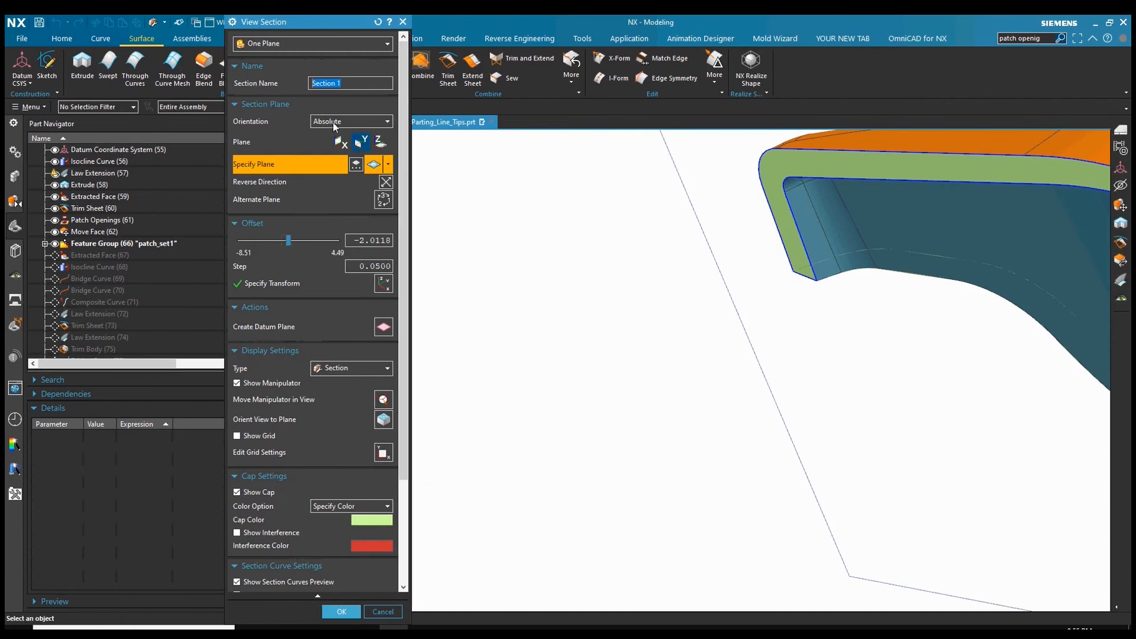
pyautogui.click(339, 143)
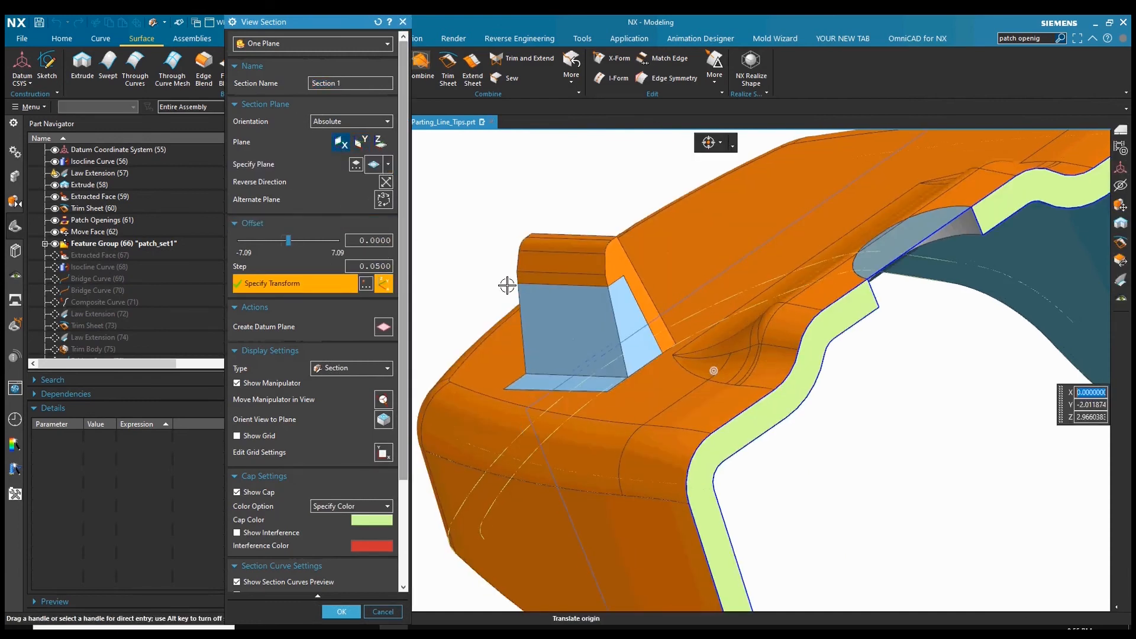
pyautogui.moveTo(286, 236)
pyautogui.mouseDown()
pyautogui.moveTo(268, 239)
pyautogui.moveTo(308, 243)
pyautogui.mouseUp()
pyautogui.moveTo(769, 378); pyautogui.dragTo(868, 470, button='middle')
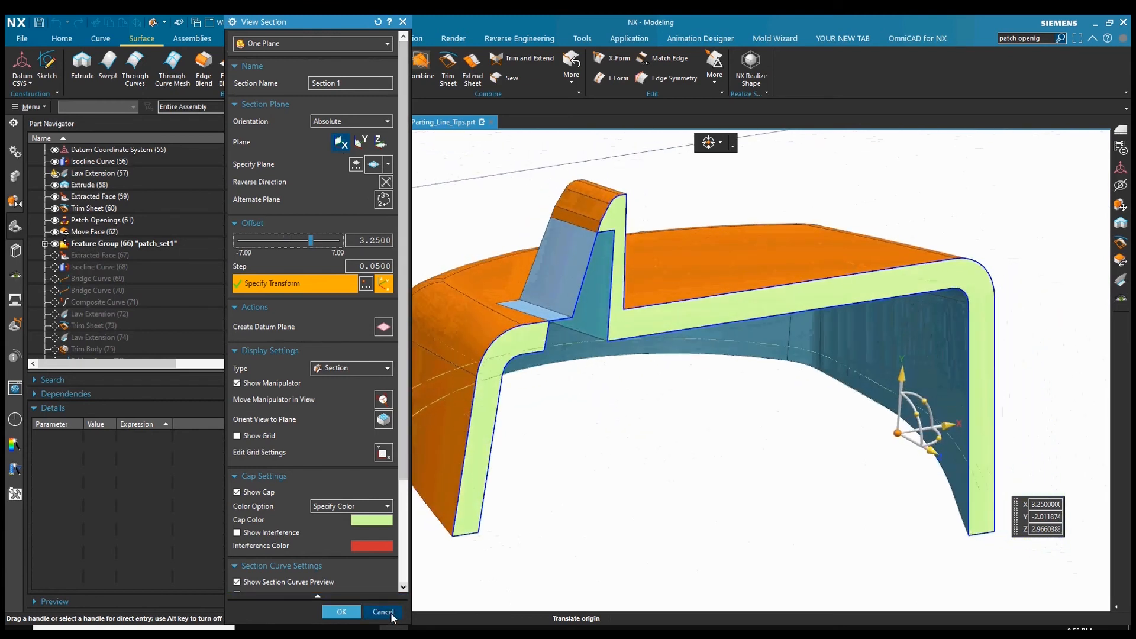
pyautogui.click(391, 612)
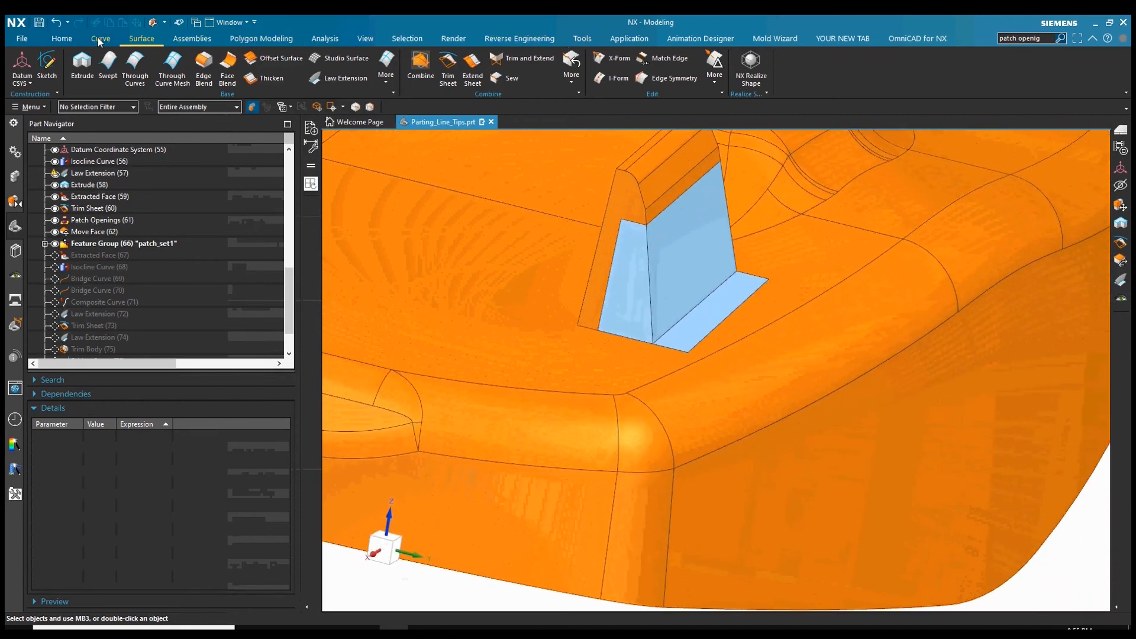
# Replace the clip patch's sloped outer face with the opening's adjacent vertical face at zero offset, using Replace Face
pyautogui.click(61, 39)
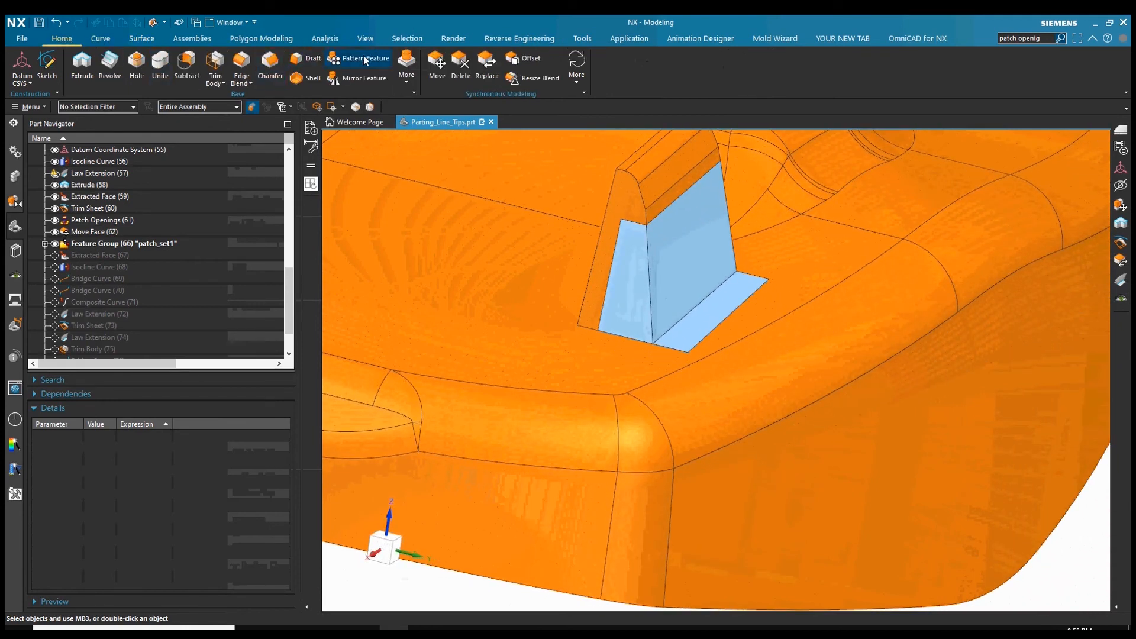
pyautogui.click(485, 62)
pyautogui.click(699, 274)
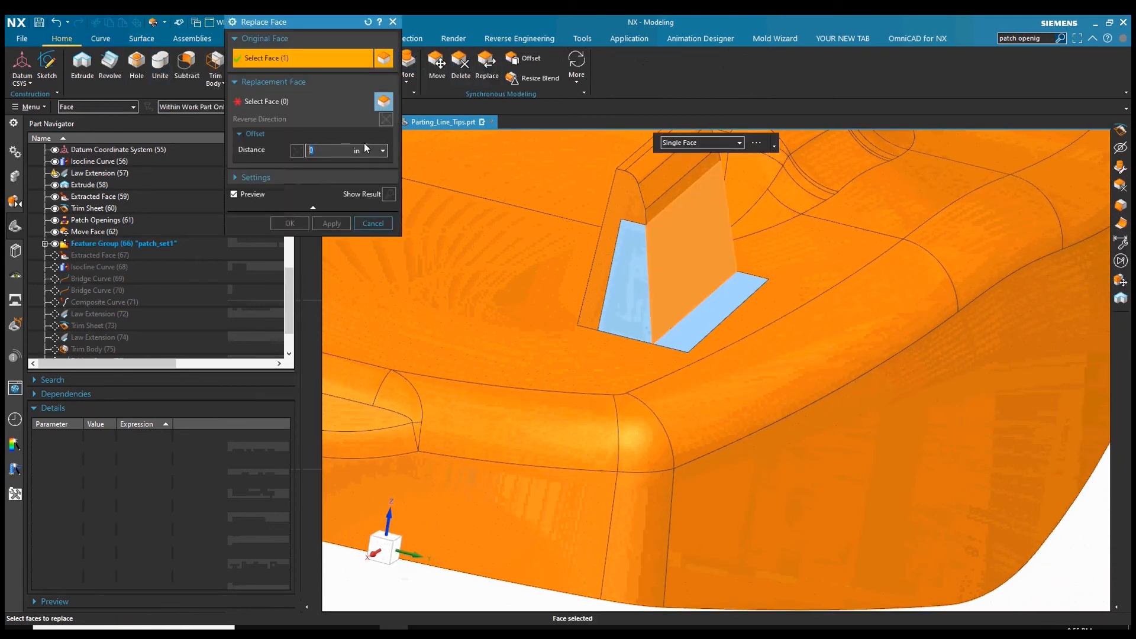
pyautogui.moveTo(698, 331); pyautogui.dragTo(410, 255, button='middle')
pyautogui.click(852, 244)
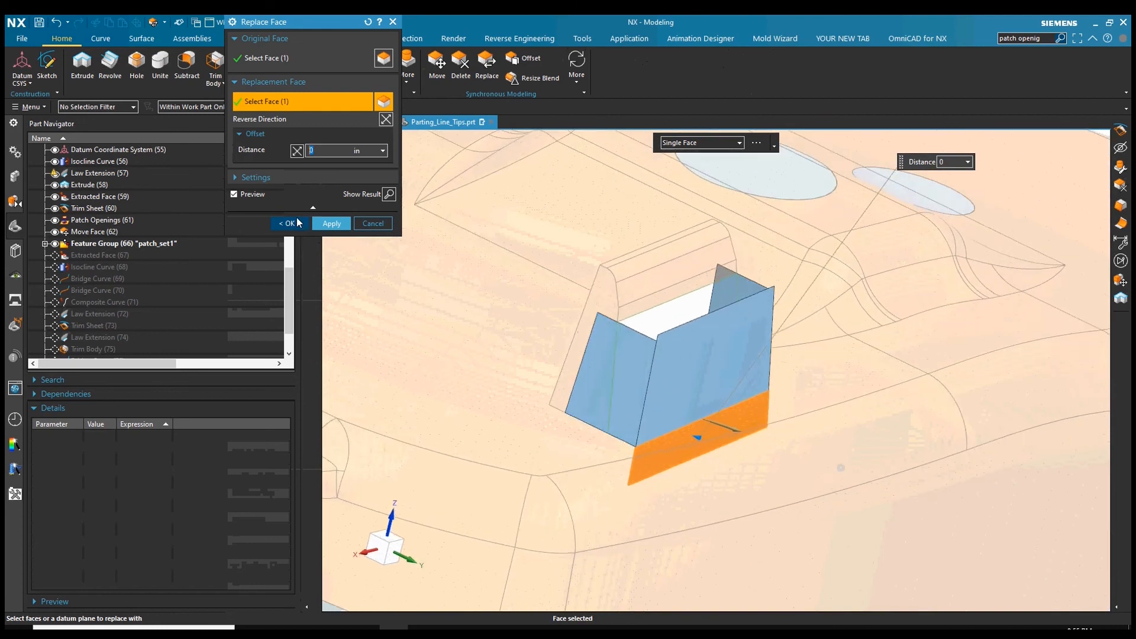
pyautogui.click(289, 223)
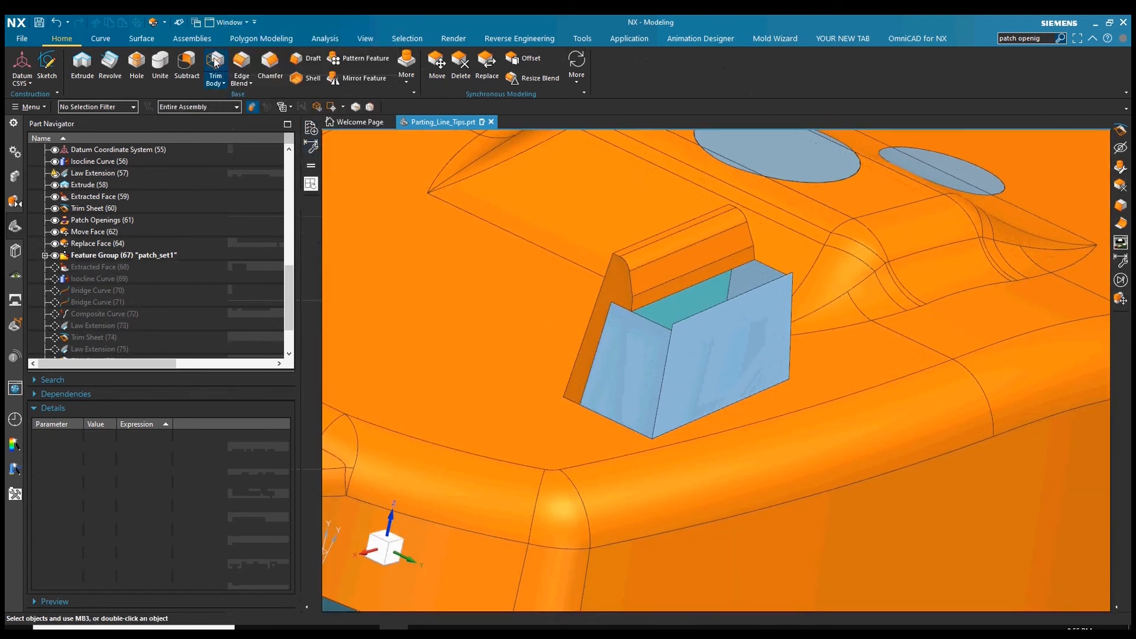
# Extend the edge of the sheet beneath the clip's tip until the three patch faces, with Natural Curvature shape
pyautogui.click(142, 38)
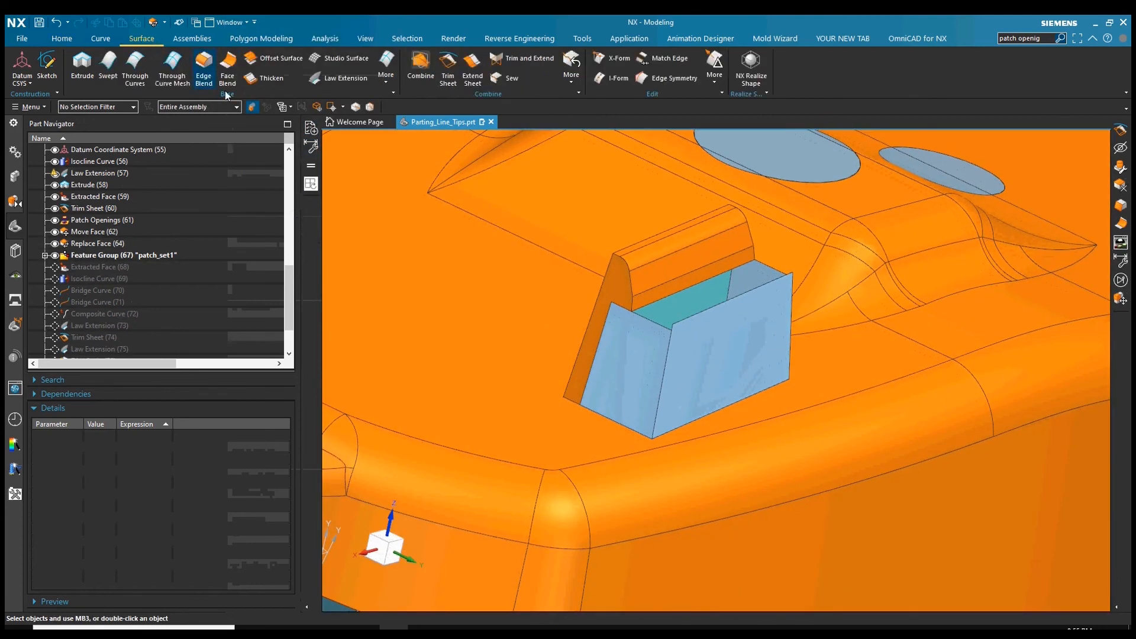
pyautogui.click(473, 83)
pyautogui.click(677, 297)
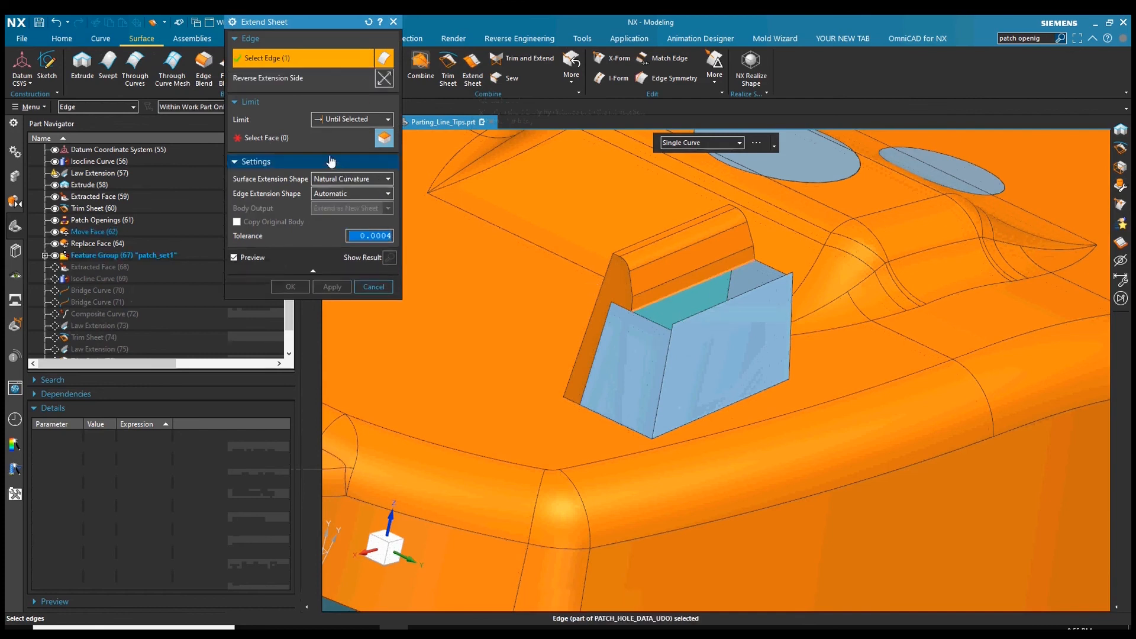
pyautogui.click(318, 140)
pyautogui.click(713, 322)
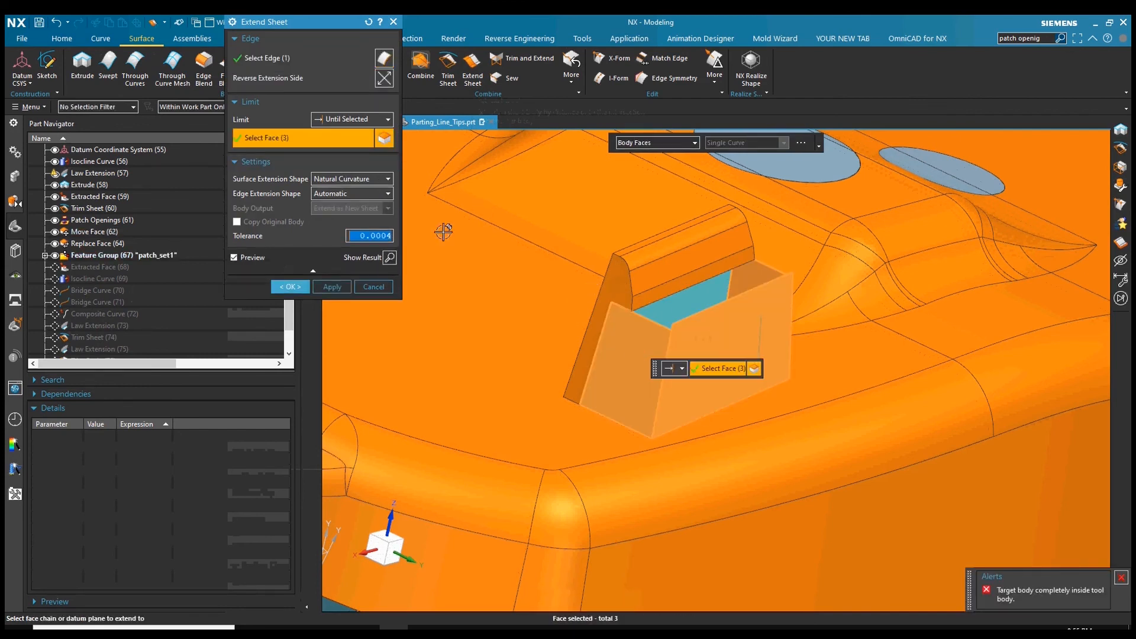
pyautogui.click(389, 84)
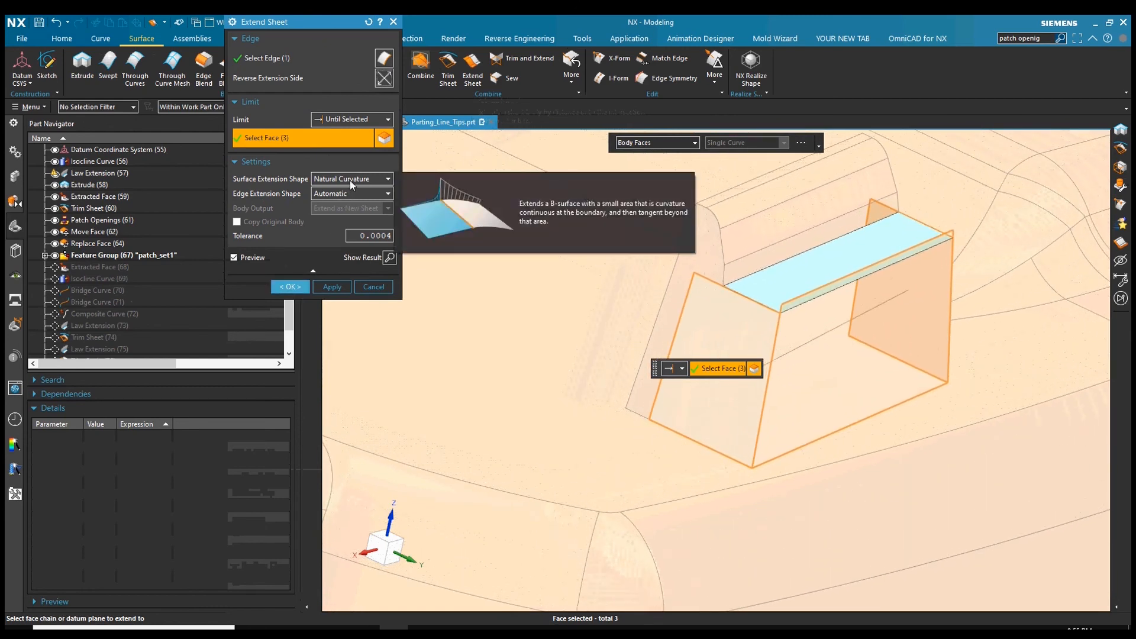
pyautogui.click(289, 286)
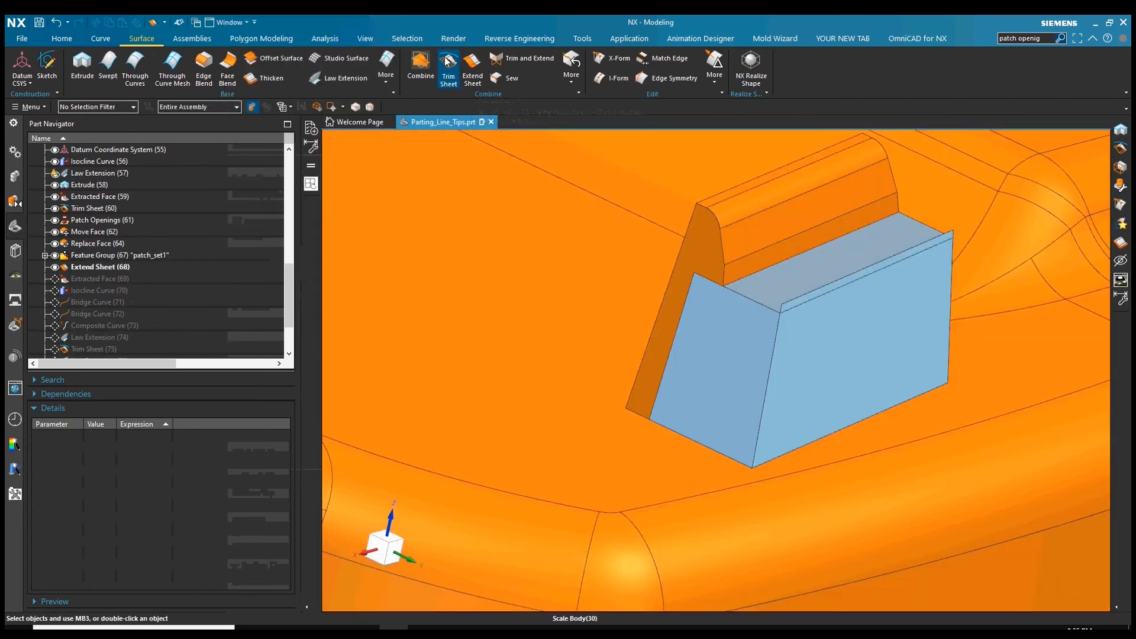
# Trim the clip patch's side walls against the extended top sheet, with Normal to Face projection
pyautogui.click(447, 60)
pyautogui.click(852, 338)
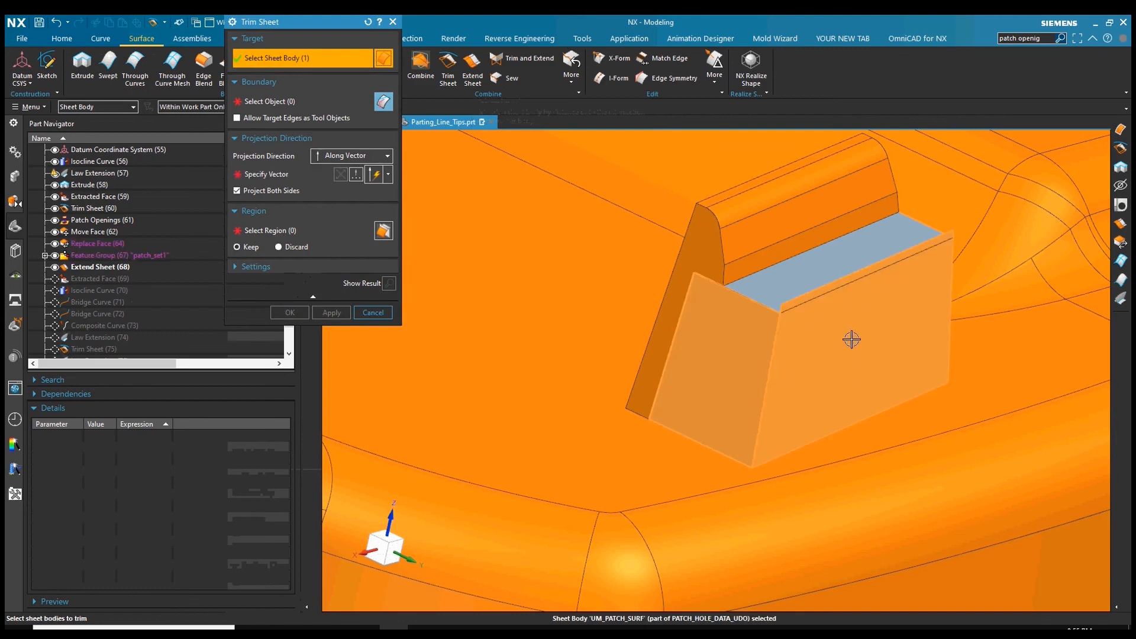
pyautogui.click(845, 329)
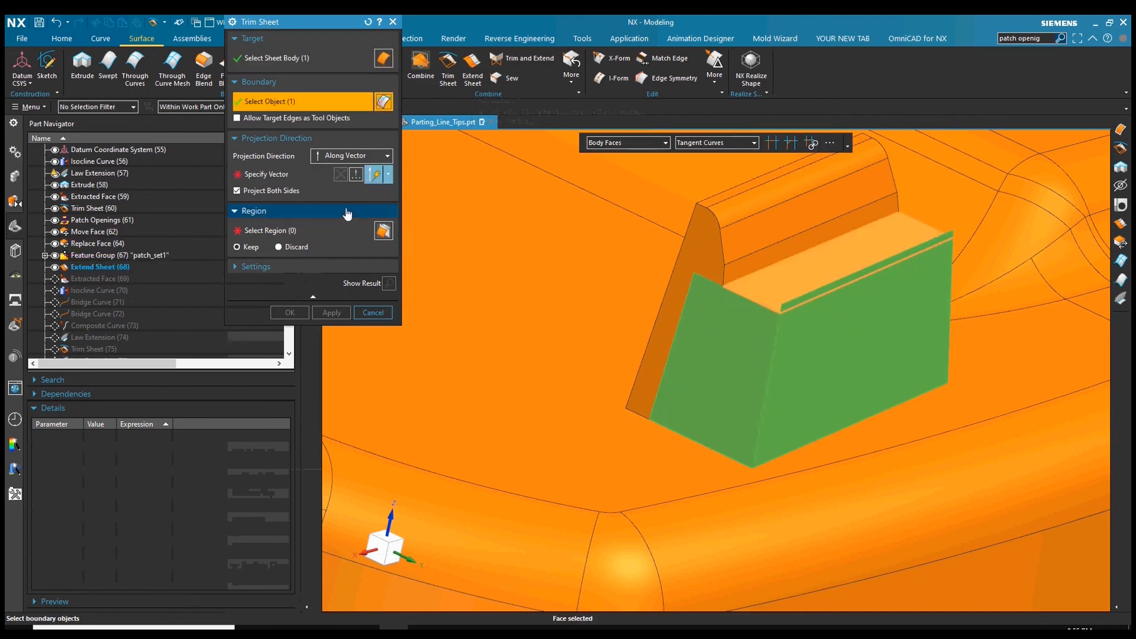
pyautogui.click(349, 156)
pyautogui.click(330, 171)
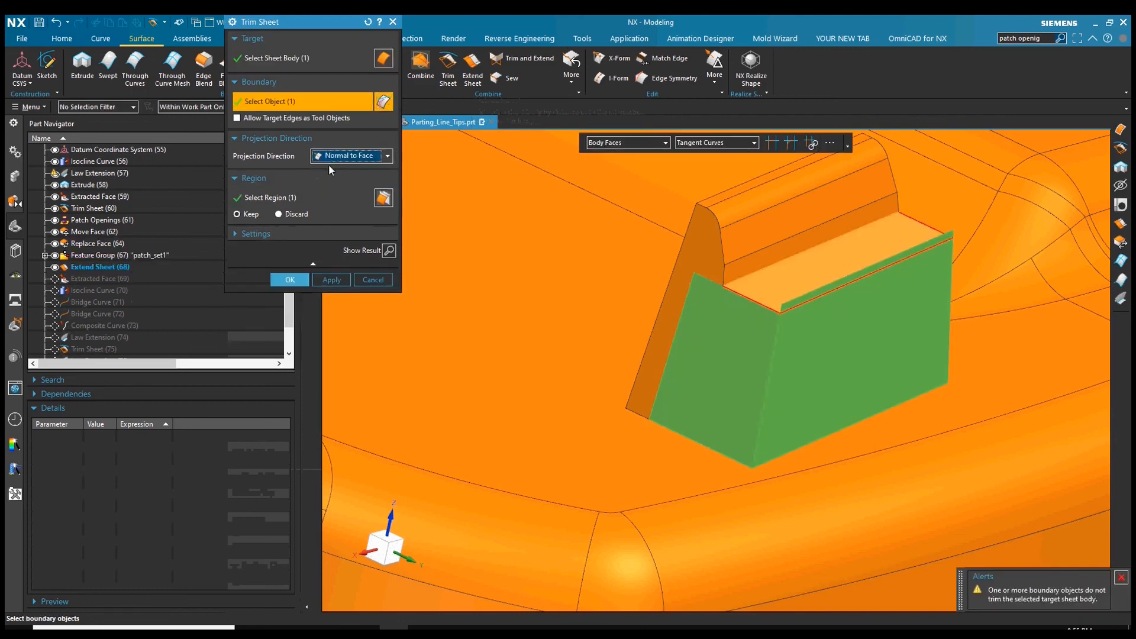
pyautogui.click(306, 203)
pyautogui.click(276, 284)
# Inspect the trimmed clip shutoff in a one-plane section along X at an offset of 3.5
pyautogui.moveTo(449, 278); pyautogui.dragTo(684, 309, button='middle')
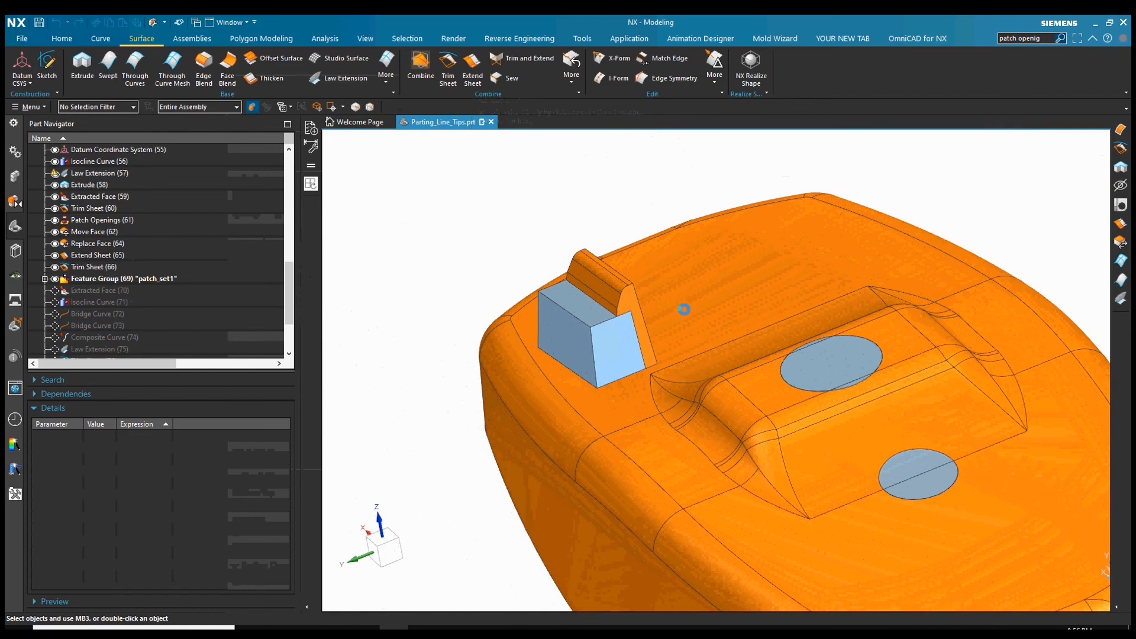
pyautogui.hotkey('ctrl', 'h')
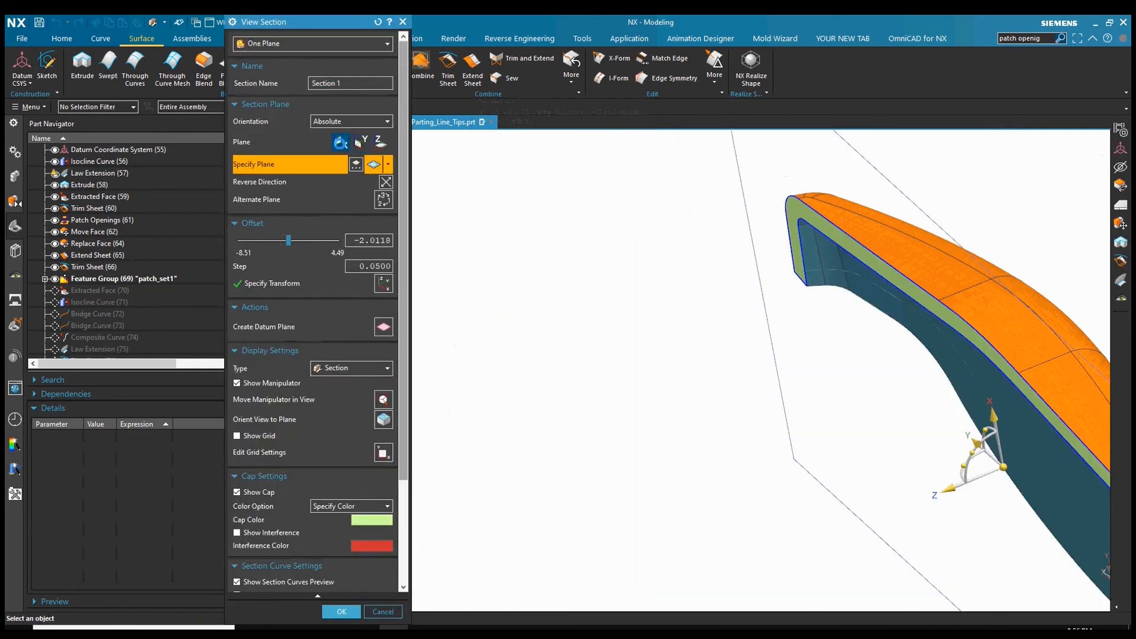
pyautogui.click(307, 238)
pyautogui.click(307, 238)
pyautogui.click(309, 238)
pyautogui.click(310, 239)
pyautogui.click(313, 239)
pyautogui.click(318, 240)
pyautogui.click(319, 239)
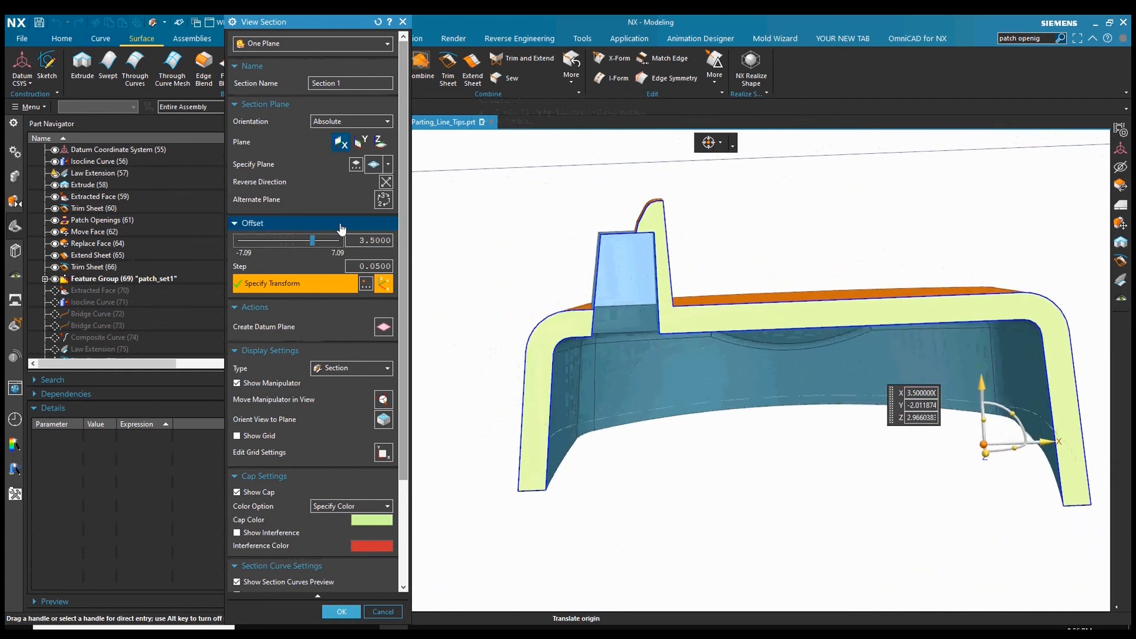